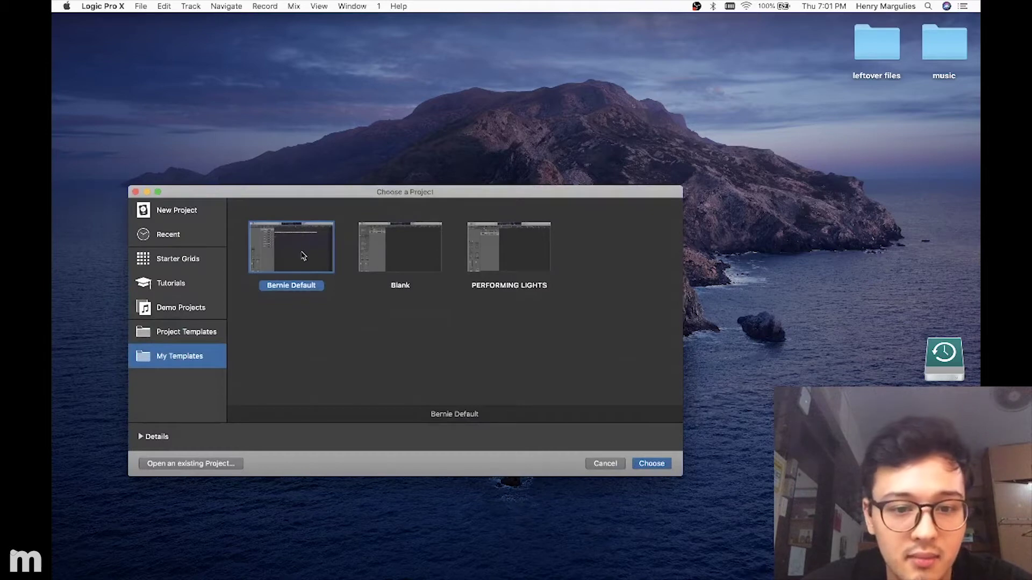
# Step: Create a project from the Bernie Default template and set its tempo to 90
pyautogui.click(666, 464)
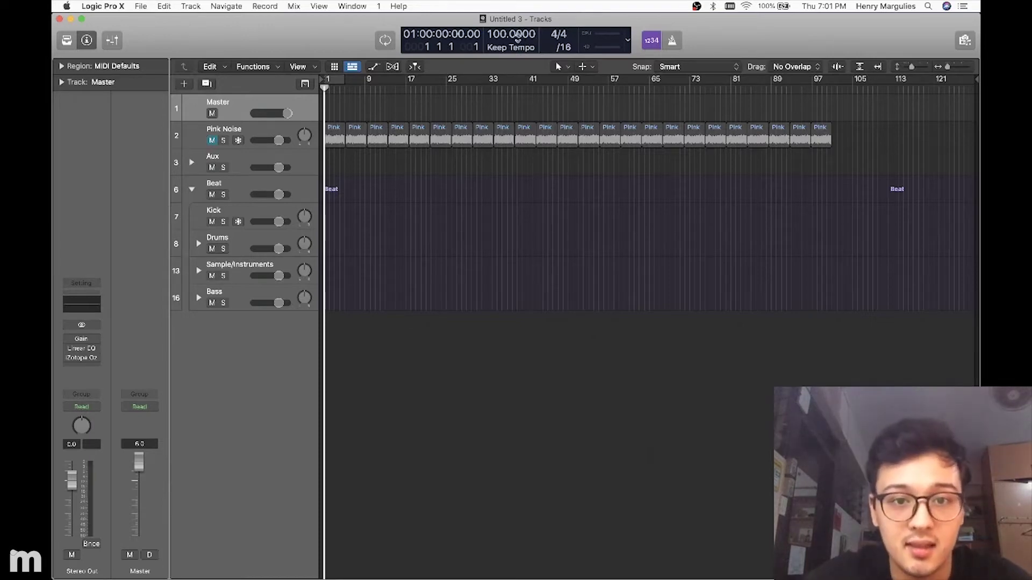
pyautogui.press('Return')
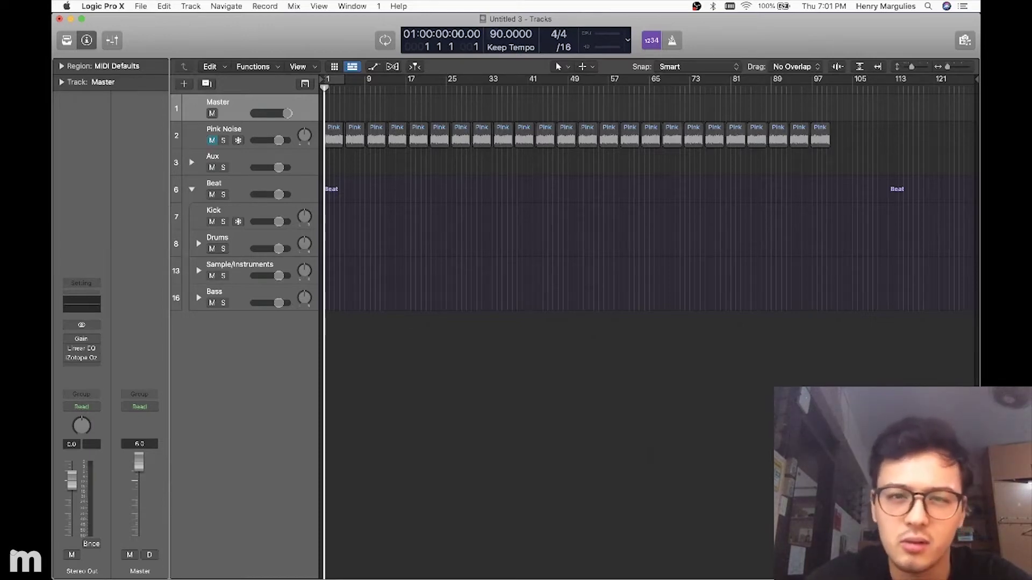
# Step: Delete all the Pink Noise regions except the first one
pyautogui.moveTo(858, 195); pyautogui.dragTo(355, 115)
pyautogui.press('Delete')
# Step: Expand the Sample/Instruments stack and create an empty MIDI region on the Instrument track, spanning bar 1 to bar 9
pyautogui.click(199, 271)
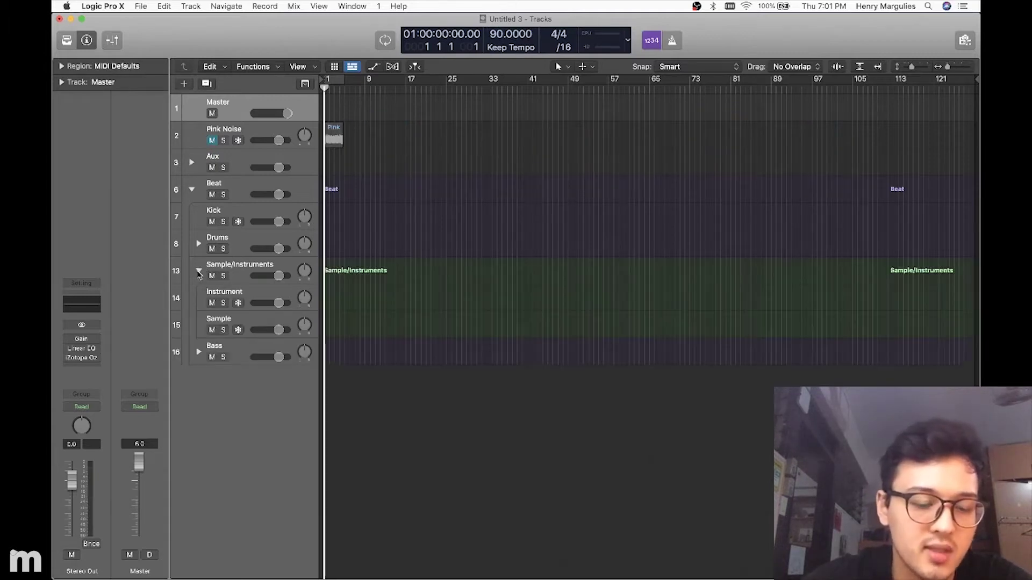
pyautogui.click(232, 296)
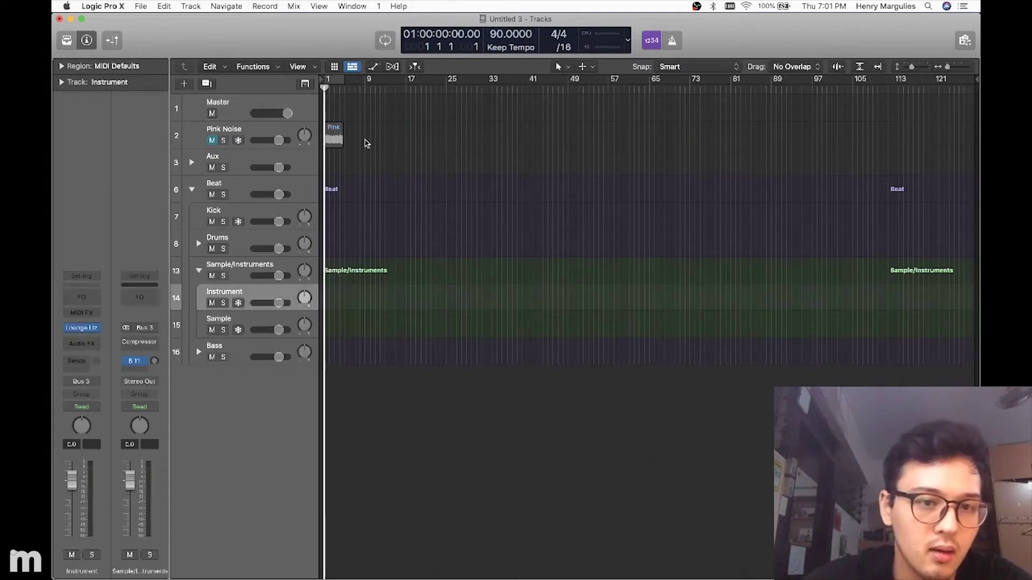
pyautogui.rightClick(328, 297)
pyautogui.click(337, 300)
pyautogui.moveTo(330, 310); pyautogui.dragTo(365, 307)
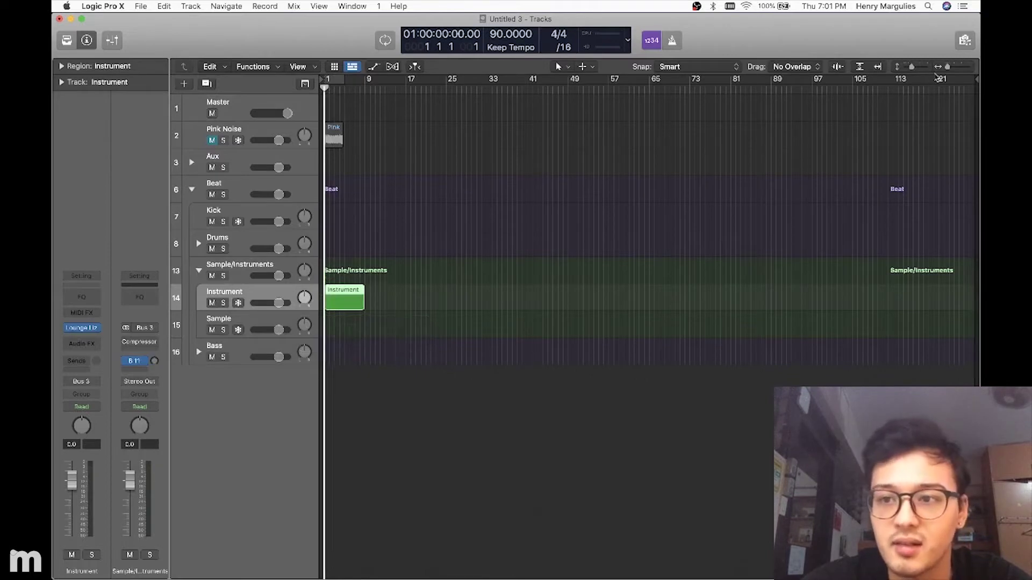
# Step: Open the Instrument region in the Piano Roll and enlarge the editor area
pyautogui.moveTo(947, 69); pyautogui.dragTo(952, 70)
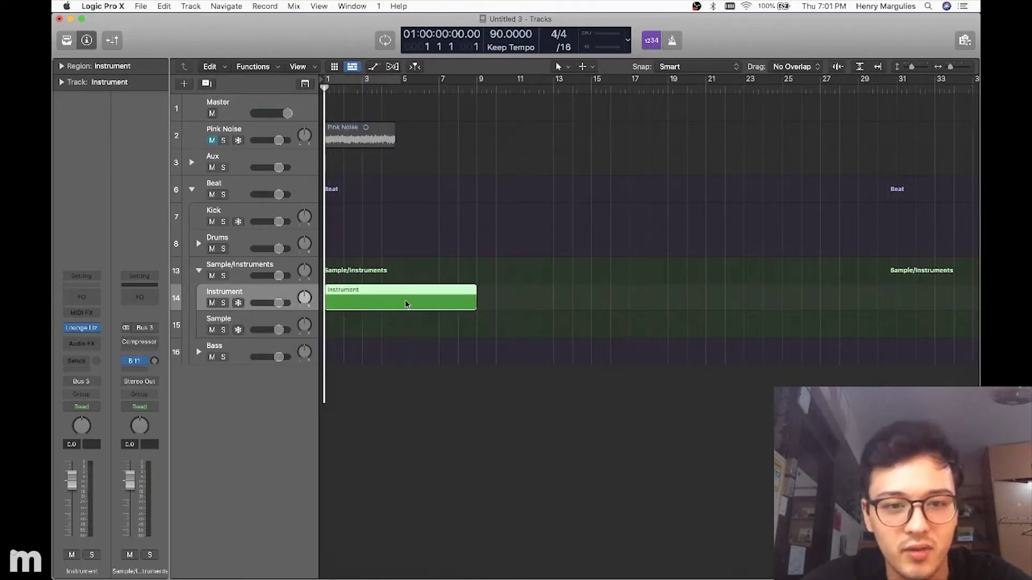
pyautogui.doubleClick(406, 304)
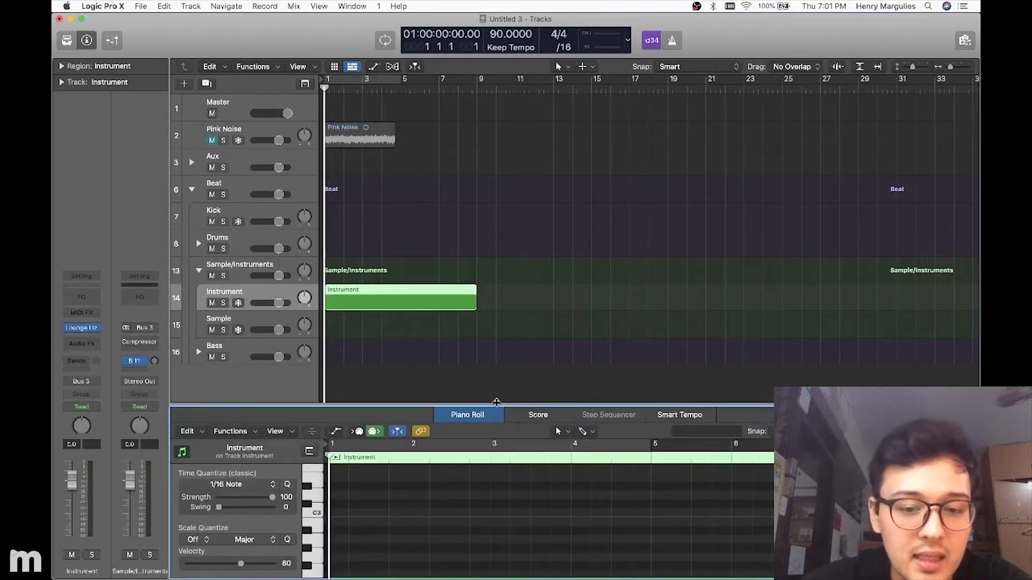
pyautogui.moveTo(496, 402); pyautogui.dragTo(496, 254)
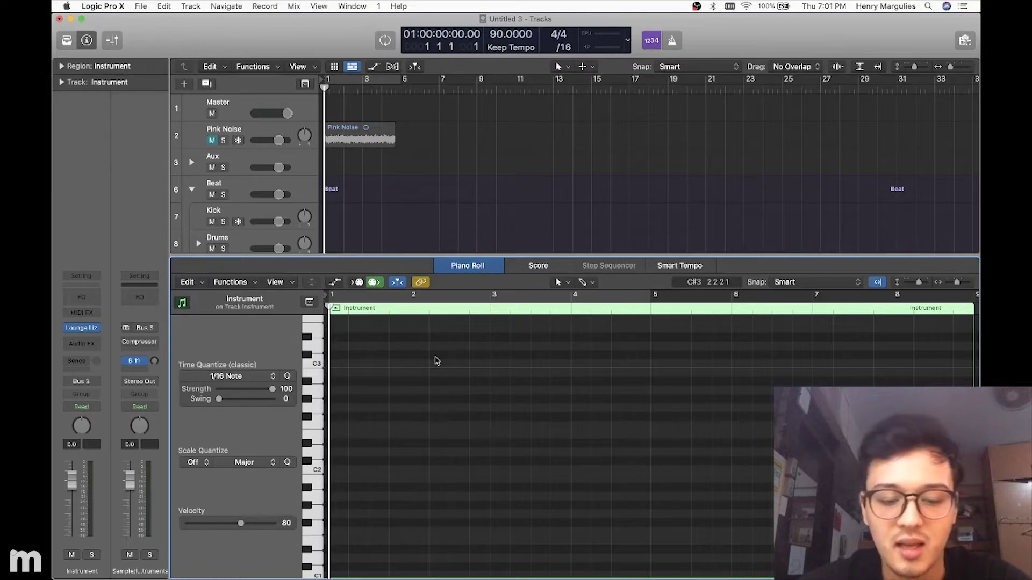
# Step: Place a one-bar C2 note in bar 1 and add a copy of it on F1
pyautogui.press('F1')
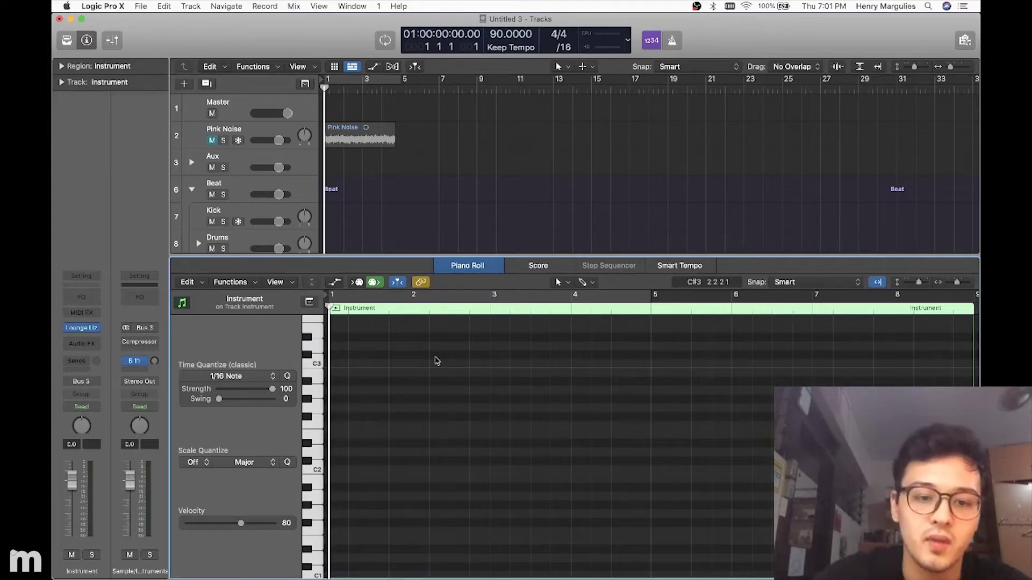
pyautogui.scroll(-2, 365, 515)
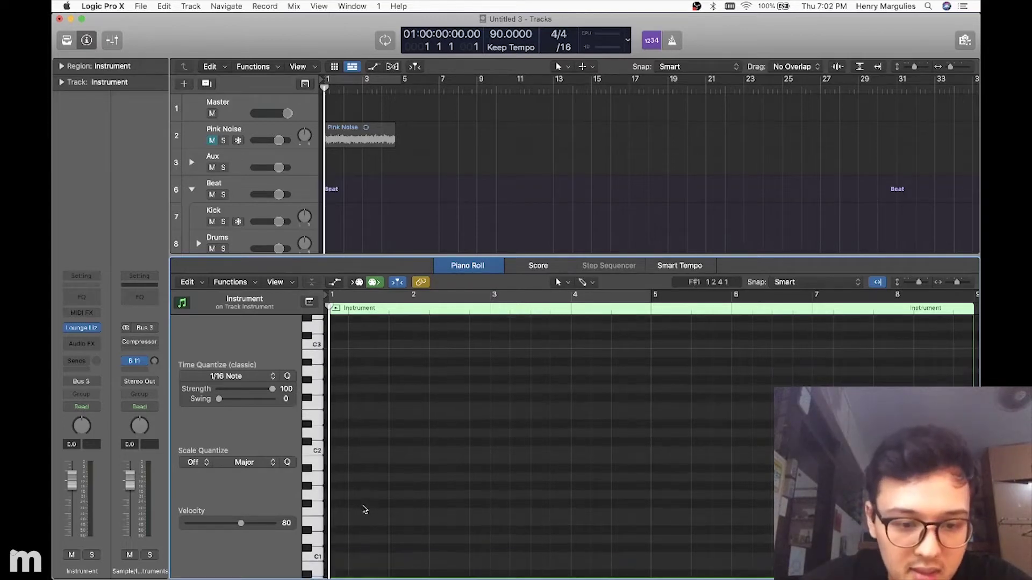
pyautogui.rightClick(335, 450)
pyautogui.click(365, 452)
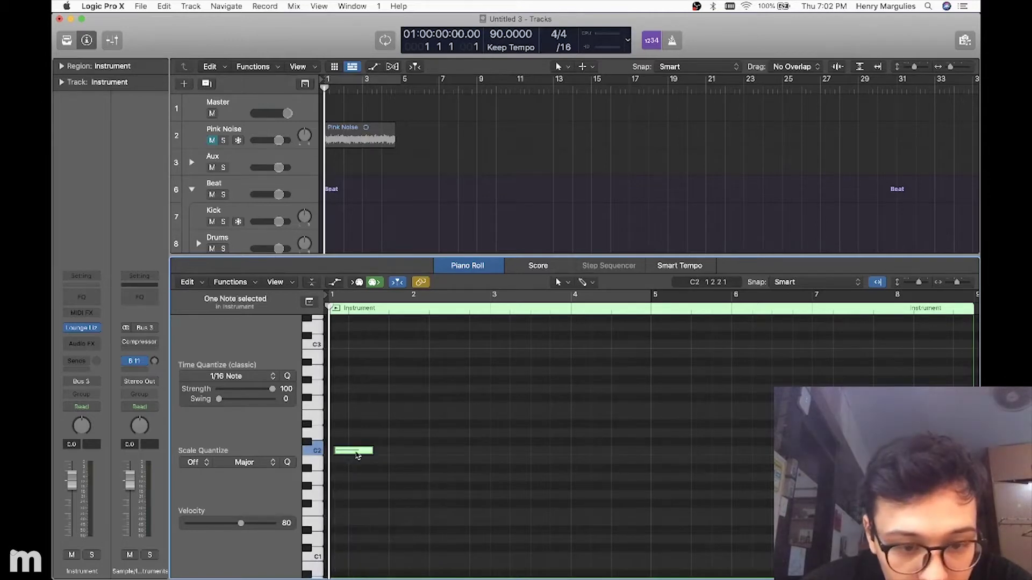
pyautogui.press('space')
pyautogui.click(358, 455)
pyautogui.moveTo(369, 451); pyautogui.dragTo(368, 514)
pyautogui.press('space')
pyautogui.press('super+r')
# Step: Complete the bar 1 chord by repeating the one-bar note onto G2, A2, C3 and E3
pyautogui.press('super+r')
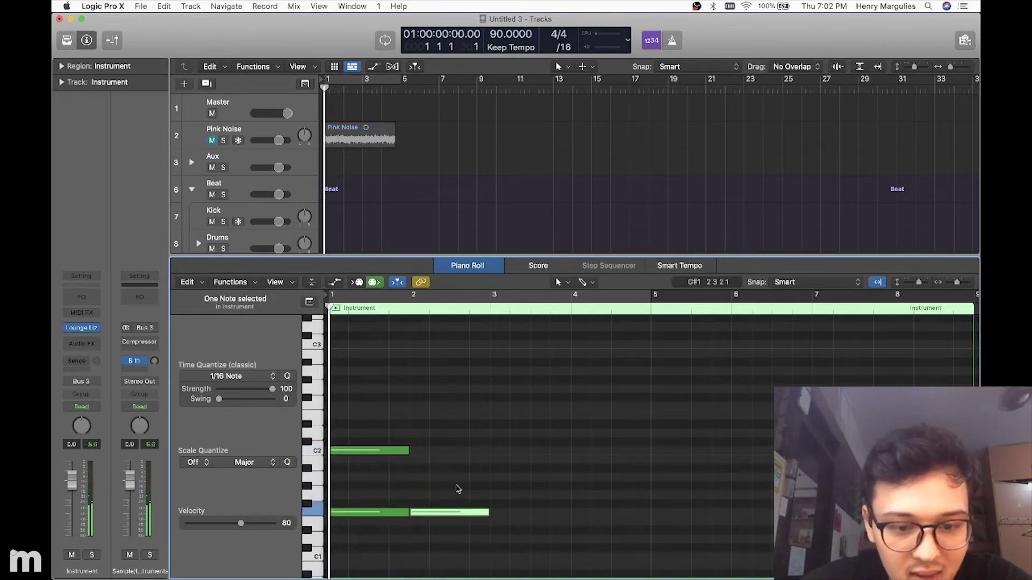
pyautogui.moveTo(449, 517); pyautogui.dragTo(346, 368)
pyautogui.press('super+r')
pyautogui.scroll(2, 346, 371)
pyautogui.press('super+r')
pyautogui.moveTo(415, 397); pyautogui.dragTo(336, 369)
pyautogui.scroll(3, 355, 371)
pyautogui.press('super+r')
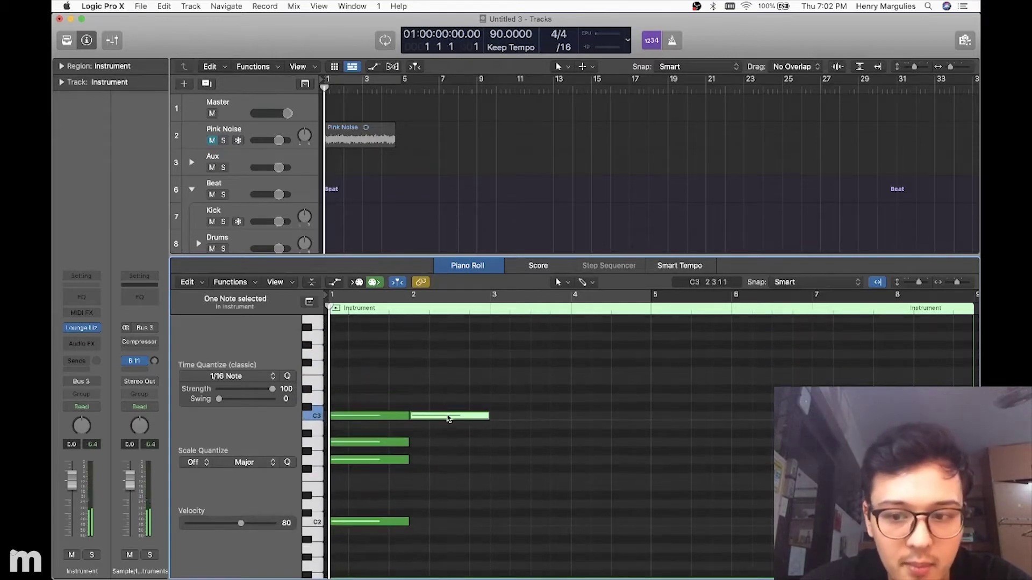
pyautogui.moveTo(449, 421); pyautogui.dragTo(370, 386)
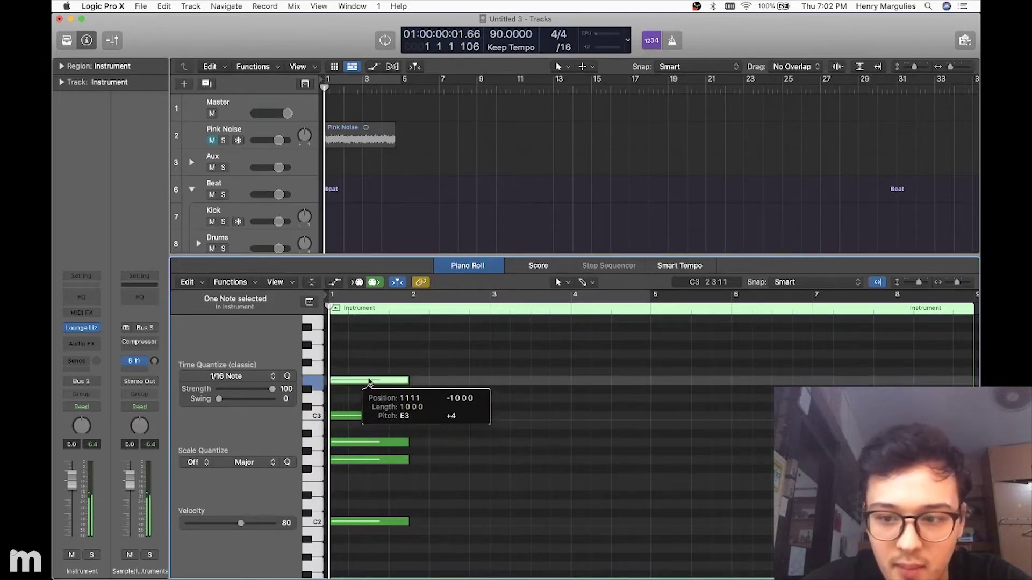
pyautogui.moveTo(368, 381); pyautogui.dragTo(369, 382)
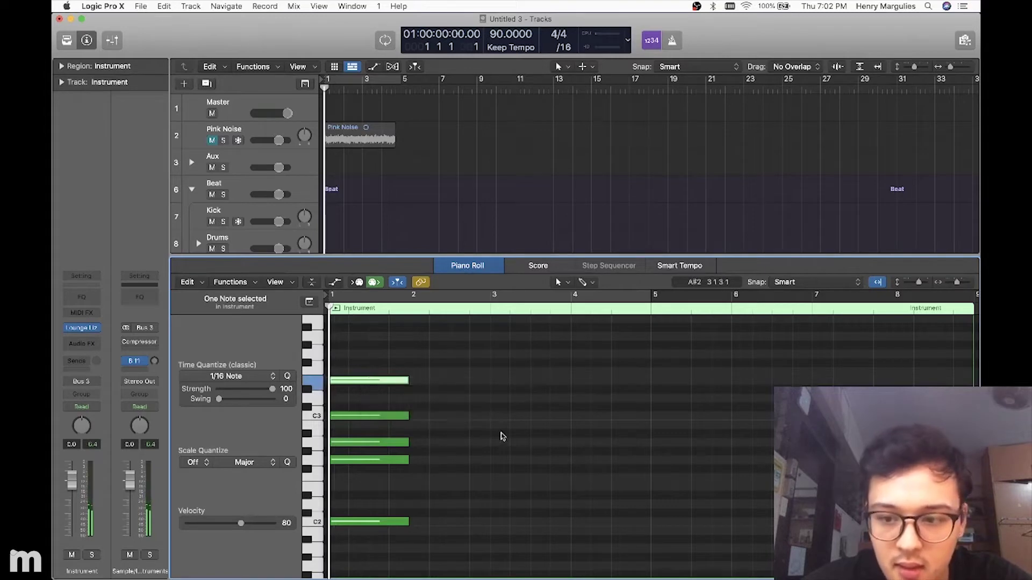
# Step: Repeat the chord notes C2, G2, A2, C3 and E3 into bar 2 and play the chord back
pyautogui.moveTo(483, 537); pyautogui.dragTo(402, 322)
pyautogui.press('cmd+r')
pyautogui.press('space')
pyautogui.click(454, 359)
pyautogui.scroll(-3, 389, 344)
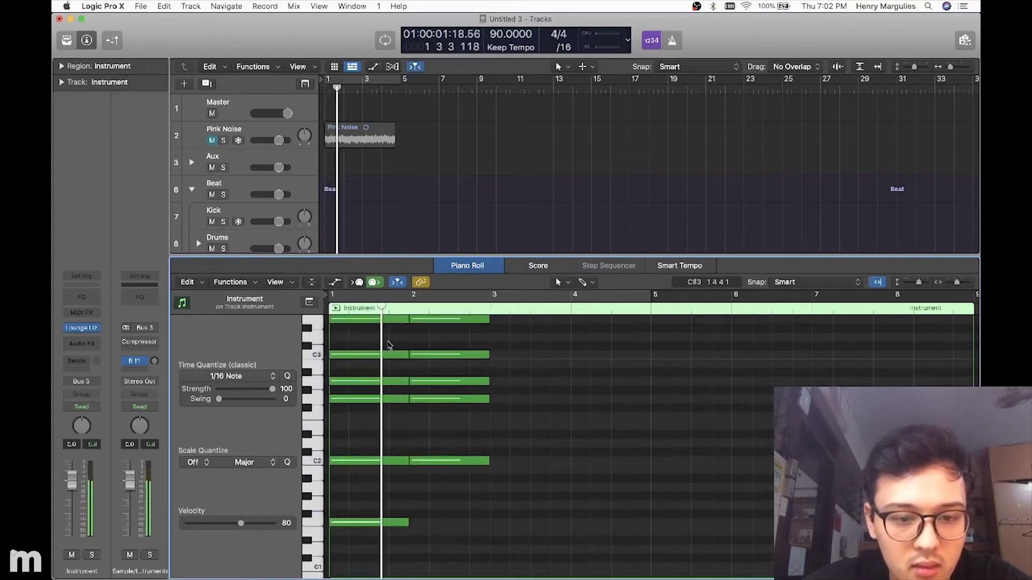
# Step: Transpose all the notes up one octave and play them back
pyautogui.press('Return')
pyautogui.click(434, 462)
pyautogui.click(445, 434)
pyautogui.press('super+a')
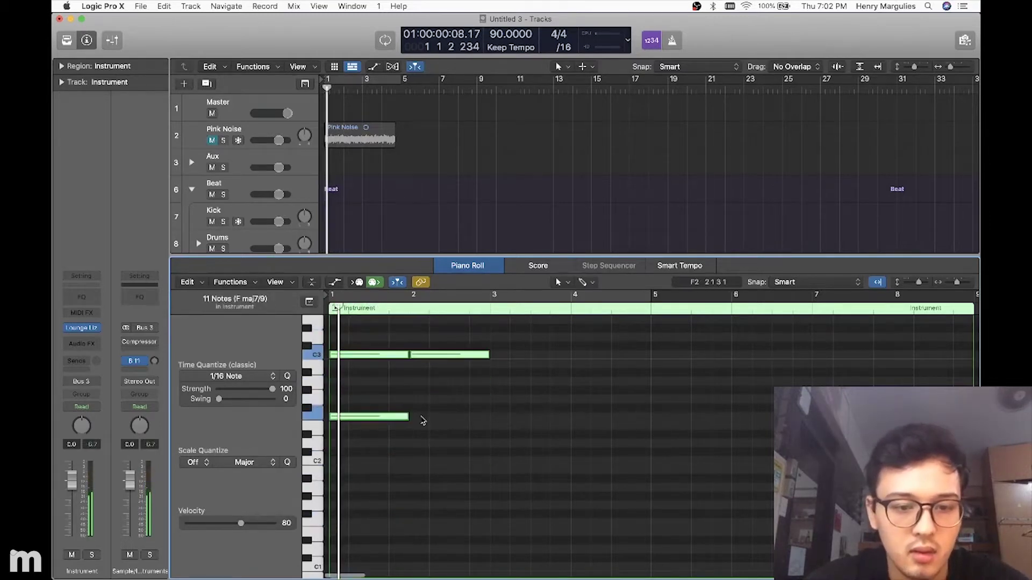
pyautogui.scroll(2, 377, 376)
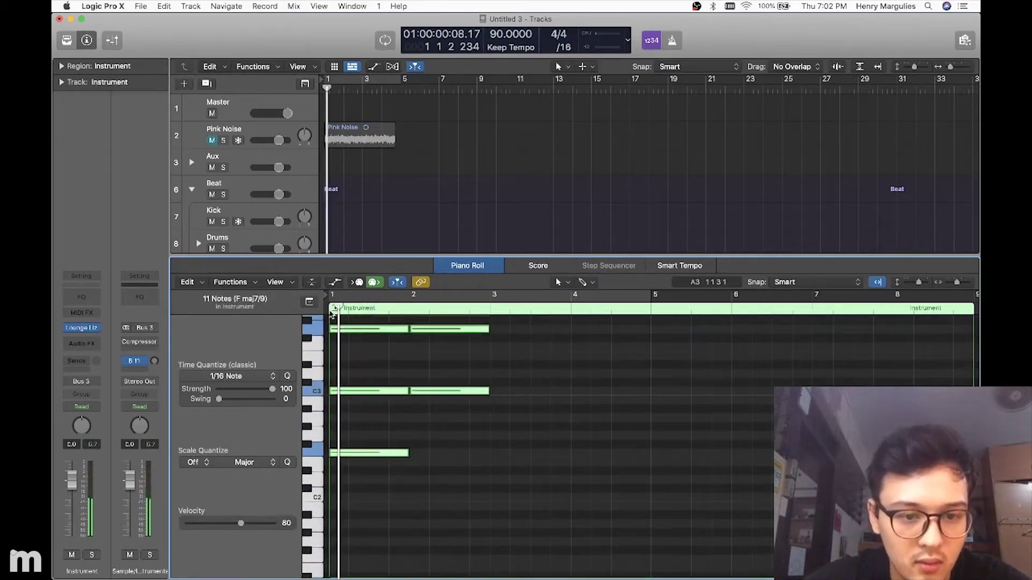
pyautogui.click(530, 396)
pyautogui.scroll(1, 531, 397)
pyautogui.scroll(6, 531, 397)
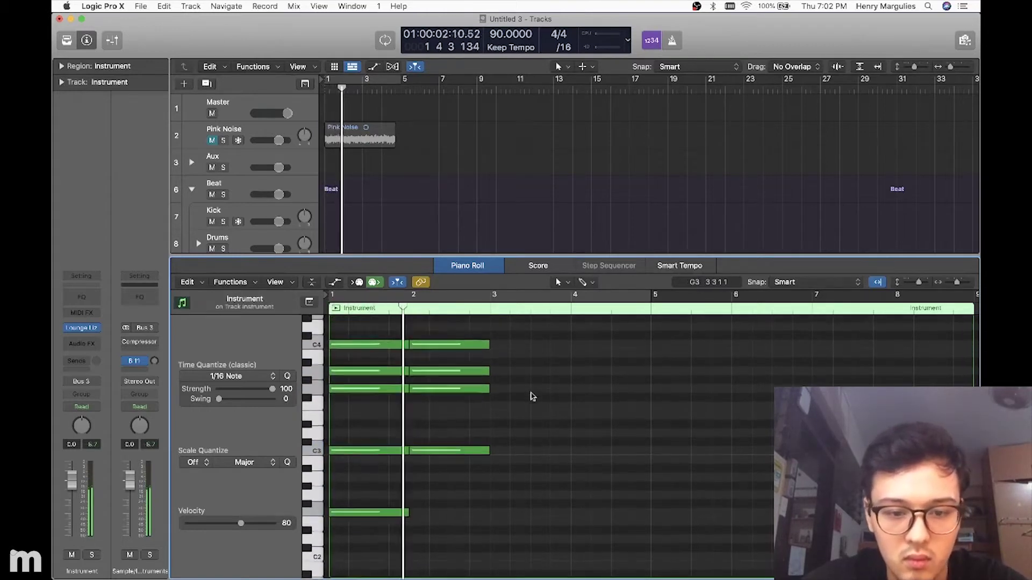
# Step: Rework the bar 2 chord to E3, G#3, D4 and F4, and play the progression from the start
pyautogui.click(484, 480)
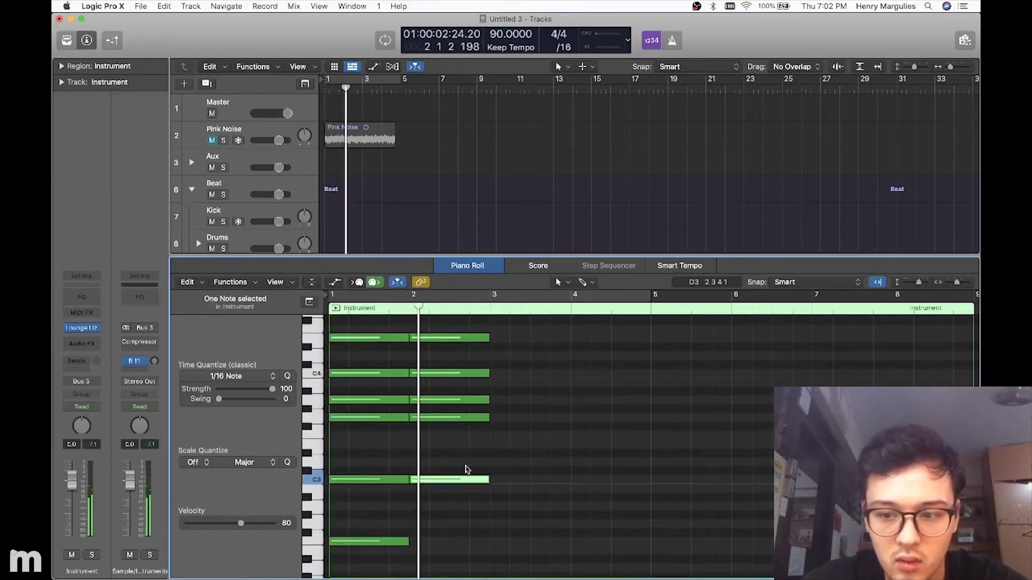
pyautogui.moveTo(462, 480); pyautogui.dragTo(446, 388)
pyautogui.scroll(4, 451, 473)
pyautogui.click(324, 303)
pyautogui.press('space')
pyautogui.click(529, 418)
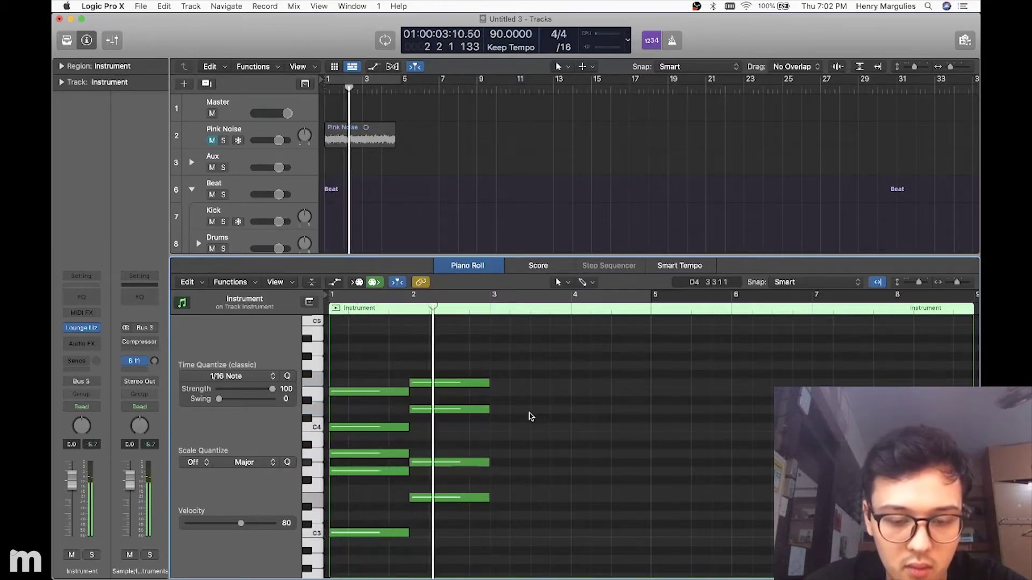
# Step: Copy the entire bar 1 chord into bar 3
pyautogui.scroll(-3, 505, 466)
pyautogui.moveTo(369, 348); pyautogui.dragTo(377, 562)
pyautogui.press('super+r')
pyautogui.moveTo(419, 412); pyautogui.dragTo(501, 413)
pyautogui.click(525, 447)
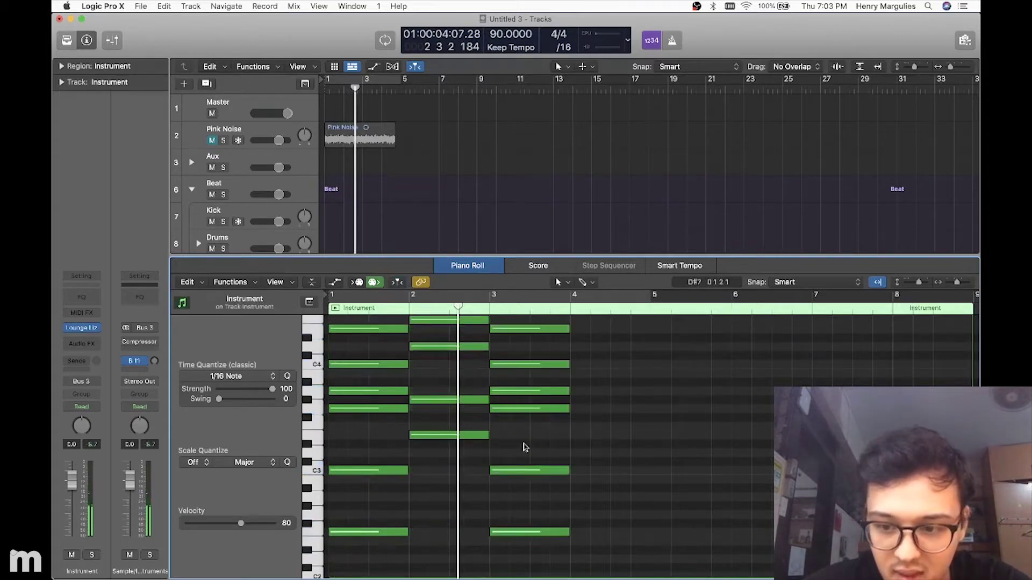
# Step: Turn the bar 3 chord into A2, G3, C4 and E4 by lowering C3 to A2 and deleting F2 and A3
pyautogui.moveTo(513, 470); pyautogui.dragTo(511, 497)
pyautogui.click(509, 533)
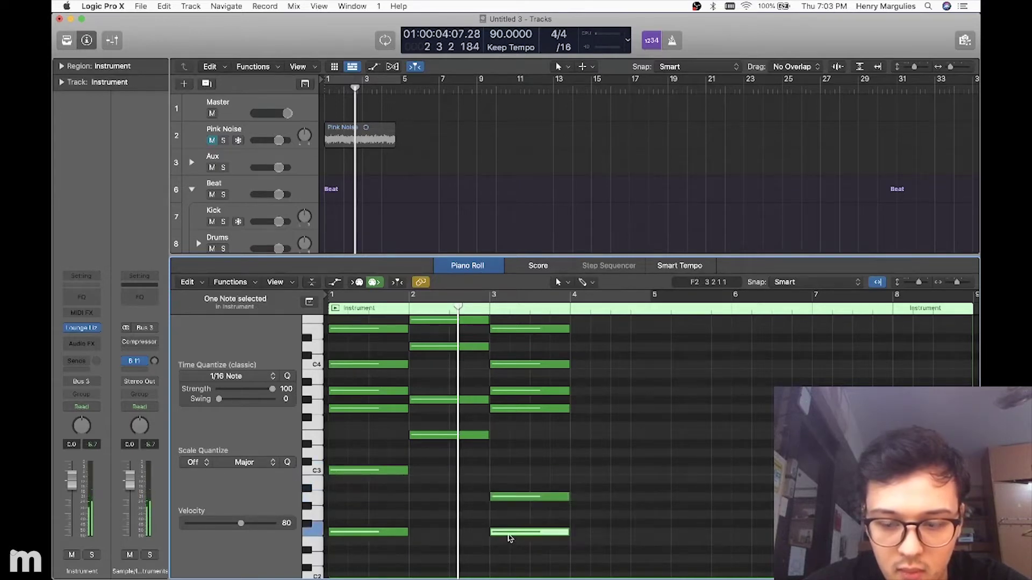
pyautogui.scroll(3, 497, 466)
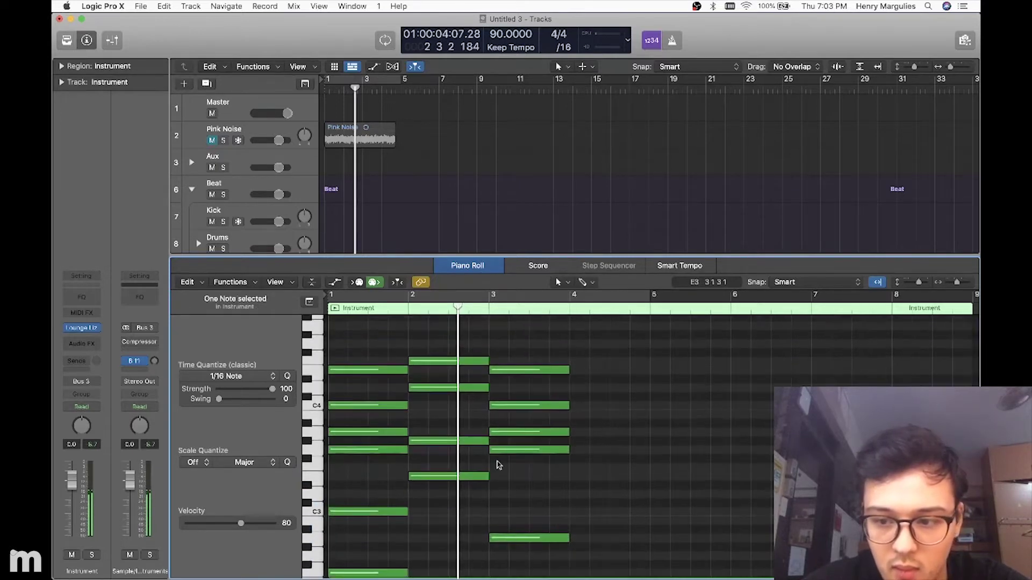
pyautogui.click(515, 433)
pyautogui.press('Delete')
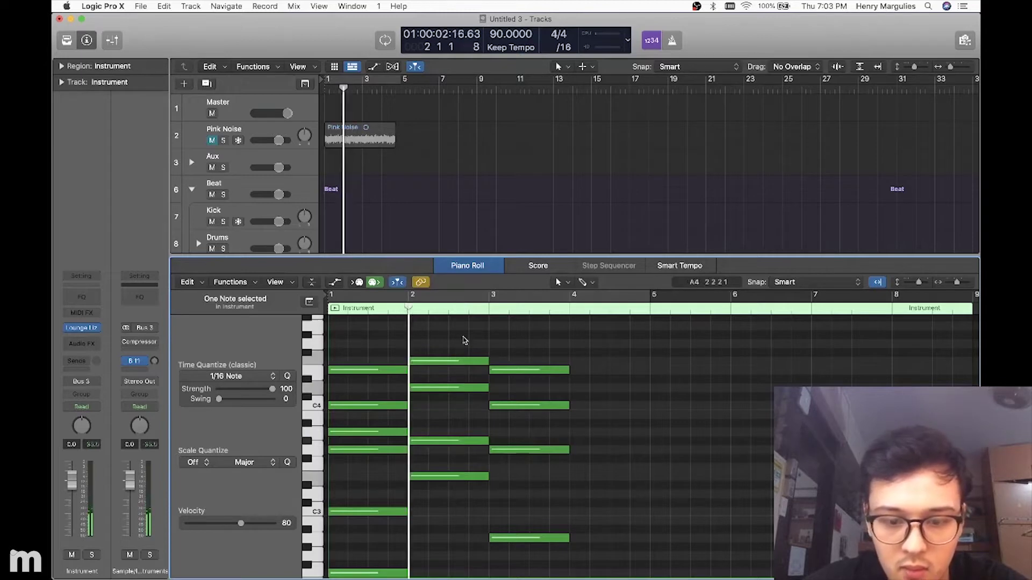
# Step: Repeat the bar 3 chord into bar 4 and play it back
pyautogui.scroll(-4, 630, 409)
pyautogui.scroll(5, 631, 409)
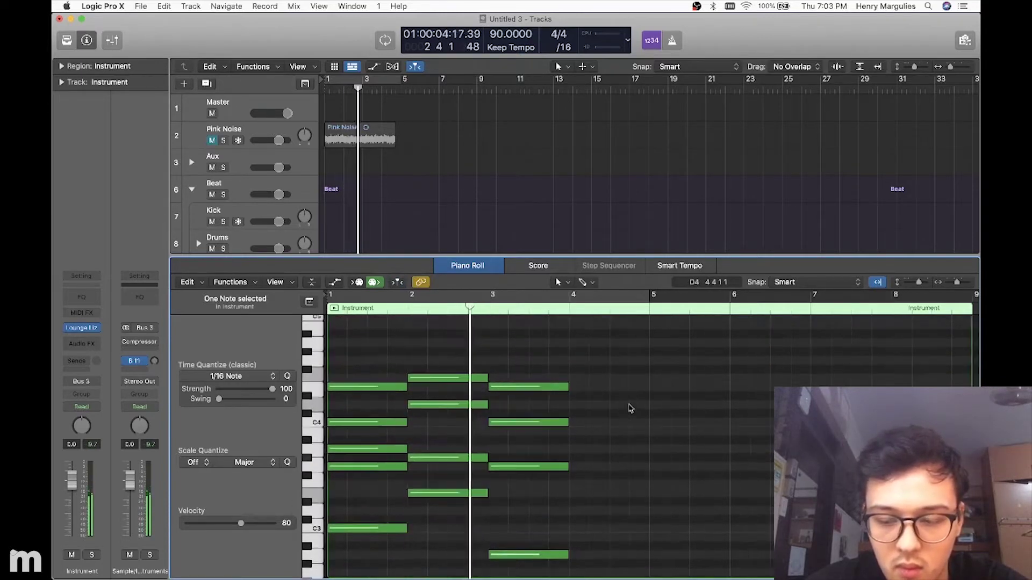
pyautogui.hscroll(2, 627, 410)
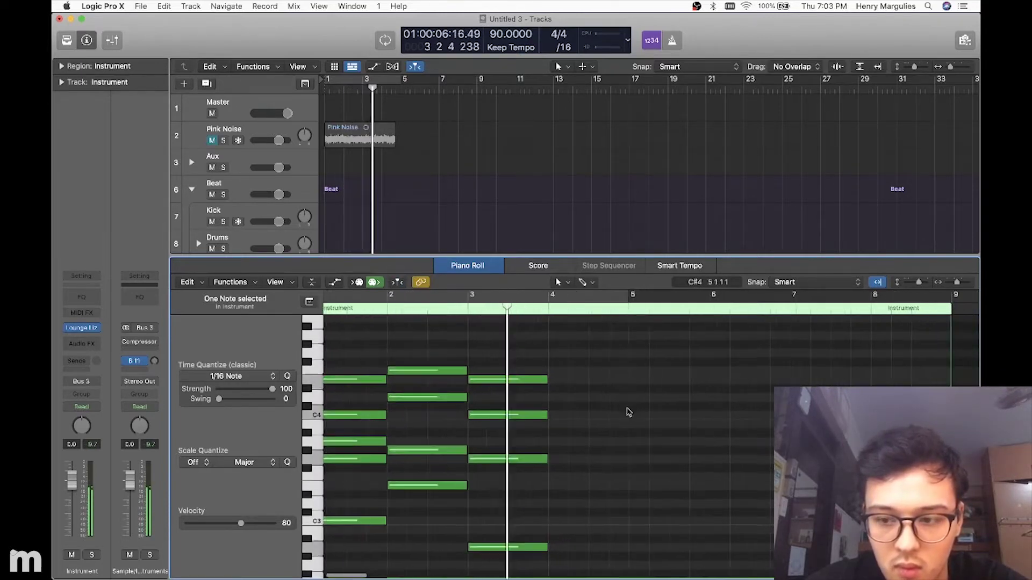
pyautogui.moveTo(511, 360); pyautogui.dragTo(513, 549)
pyautogui.press('super+r')
pyautogui.hscroll(6, 508, 462)
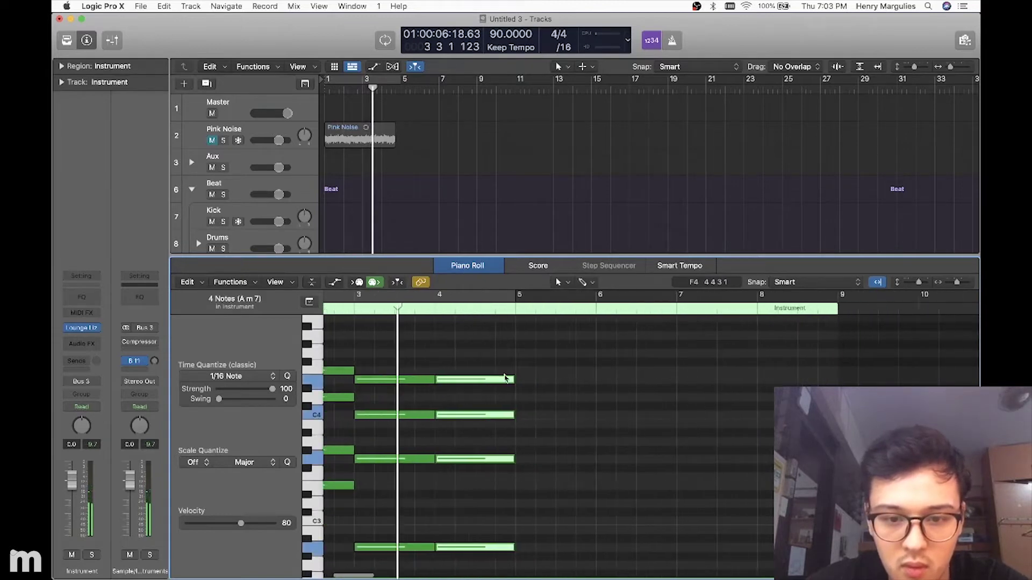
pyautogui.press('space')
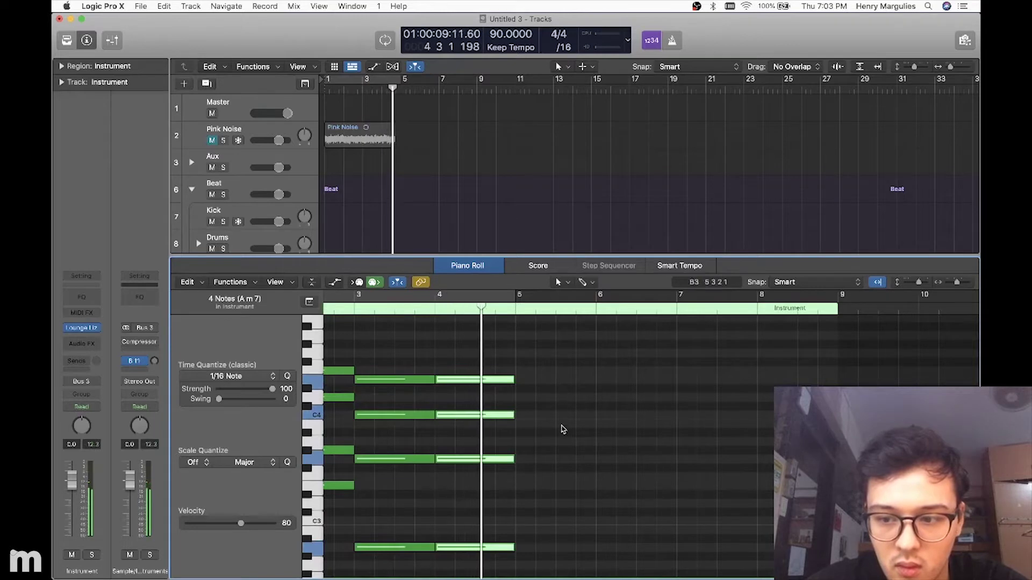
# Step: Raise the lowest note of the bar 4 chord to E3, add a one-bar B4 on top, and audition the chord
pyautogui.click(500, 527)
pyautogui.moveTo(473, 553); pyautogui.dragTo(474, 487)
pyautogui.click(474, 490)
pyautogui.keyDown('super'); pyautogui.click(517, 379); pyautogui.keyUp('super')
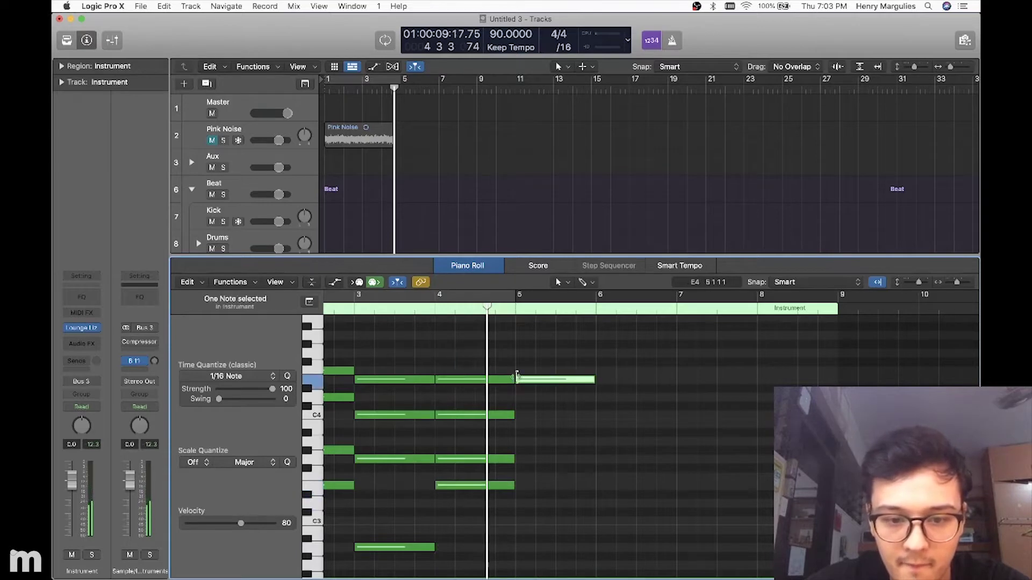
pyautogui.moveTo(527, 380); pyautogui.dragTo(447, 329)
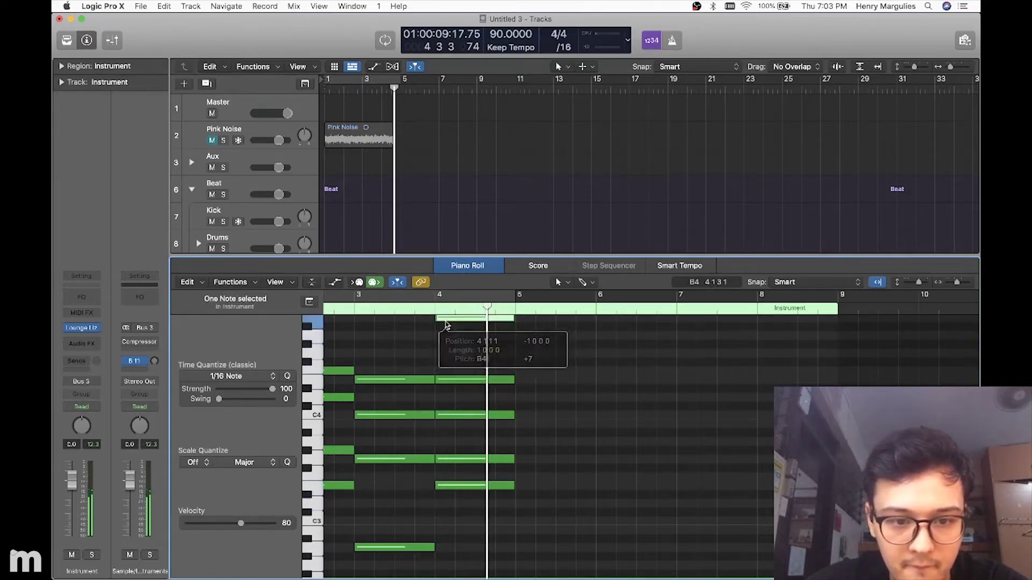
pyautogui.scroll(2, 452, 345)
pyautogui.click(436, 305)
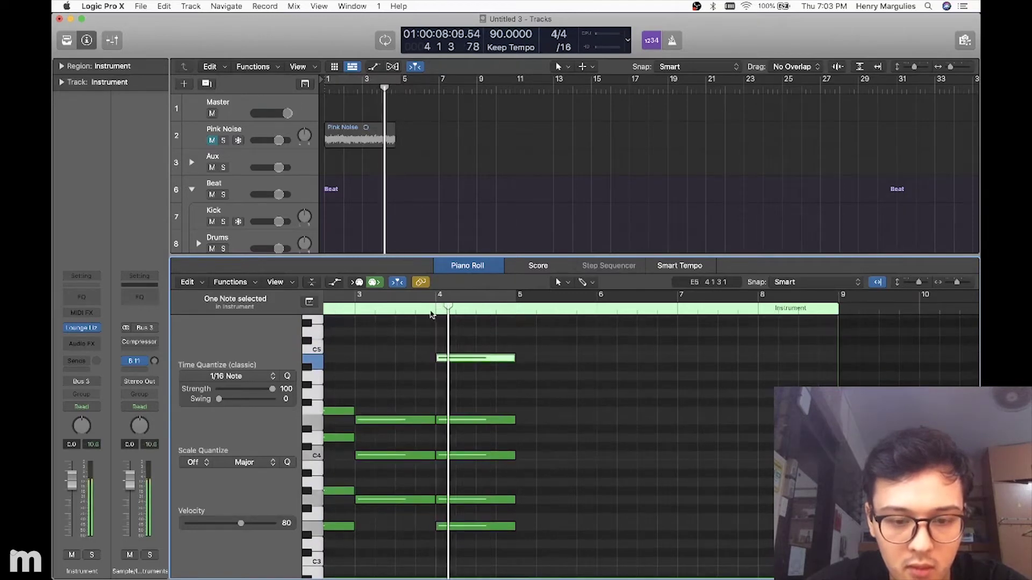
pyautogui.press('space')
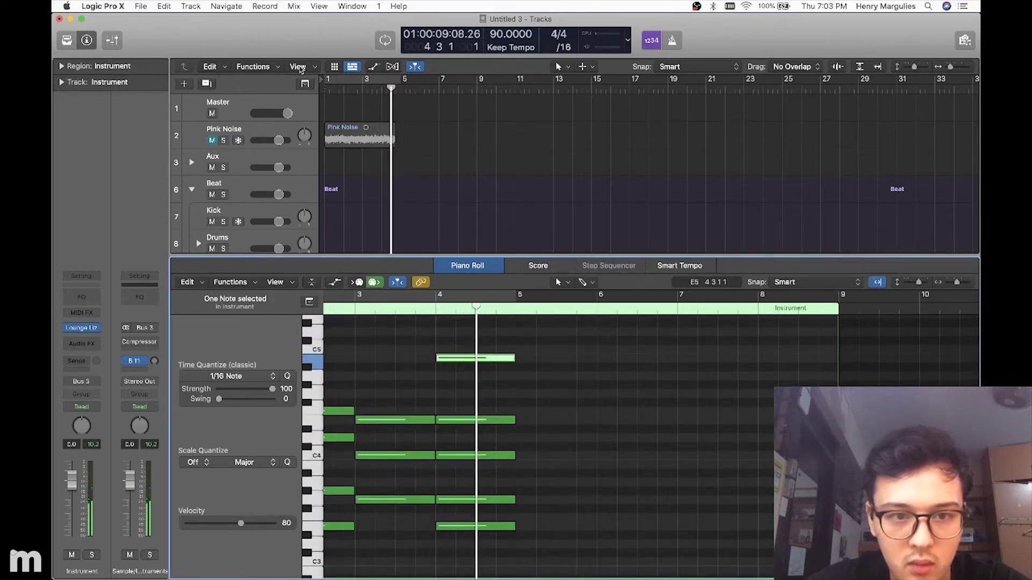
# Step: Set the cycle range over the four chords, from bar 1 to bar 5, and play the loop
pyautogui.moveTo(326, 79); pyautogui.dragTo(401, 80)
pyautogui.press('space')
pyautogui.click(562, 404)
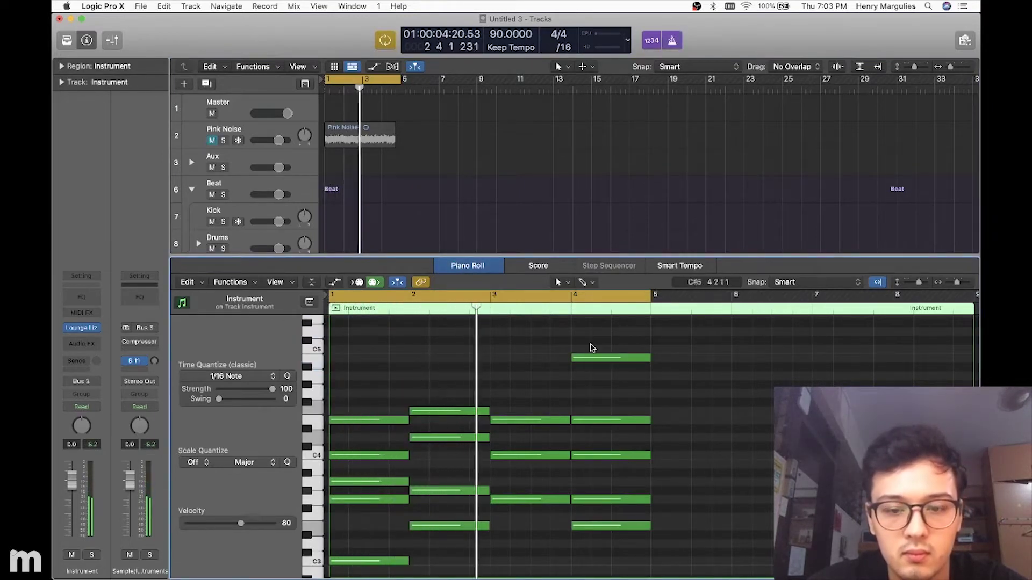
pyautogui.hscroll(5, 554, 395)
pyautogui.scroll(-2, 554, 394)
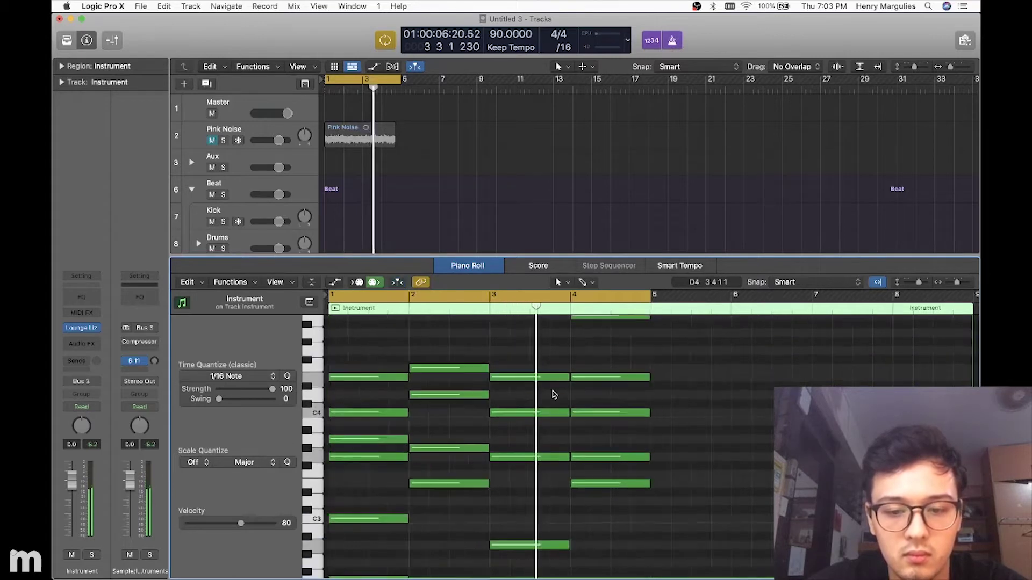
# Step: Split the B4 of the bar 4 chord at beat 3, lower its second half to A4, and audition the bar
pyautogui.scroll(1, 554, 395)
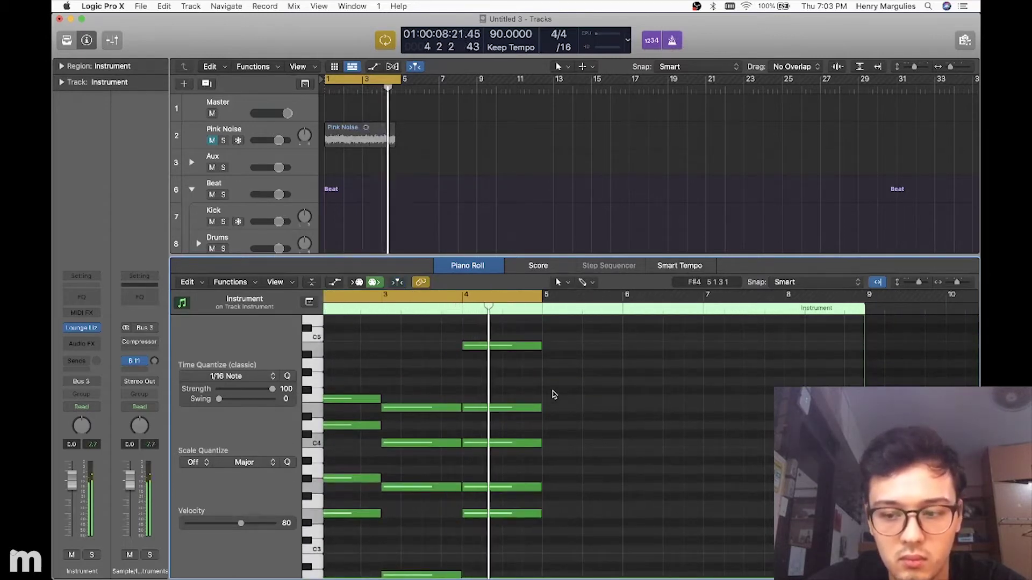
pyautogui.hscroll(-3, 554, 395)
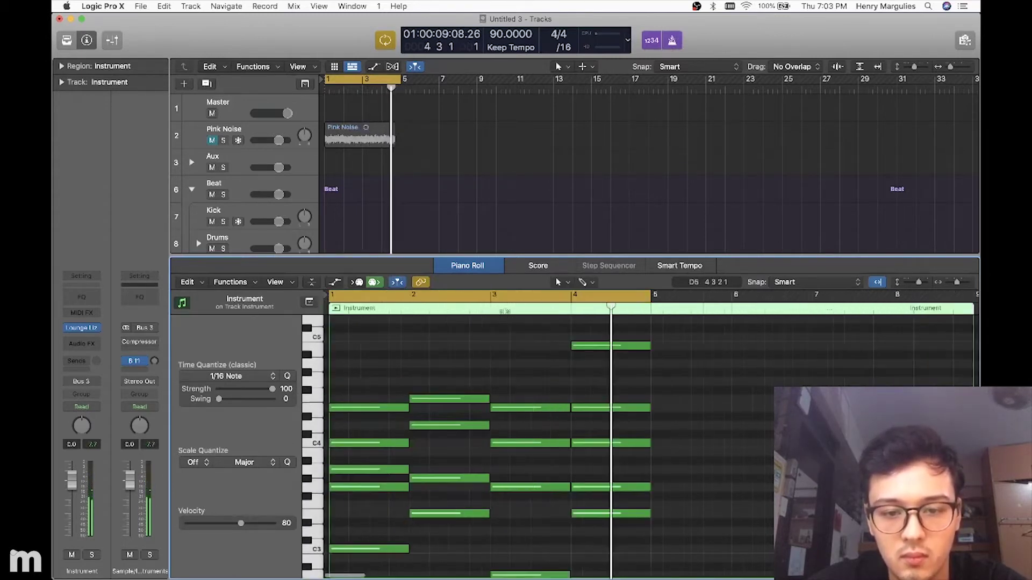
pyautogui.click(594, 345)
pyautogui.moveTo(642, 349); pyautogui.dragTo(638, 368)
pyautogui.click(573, 312)
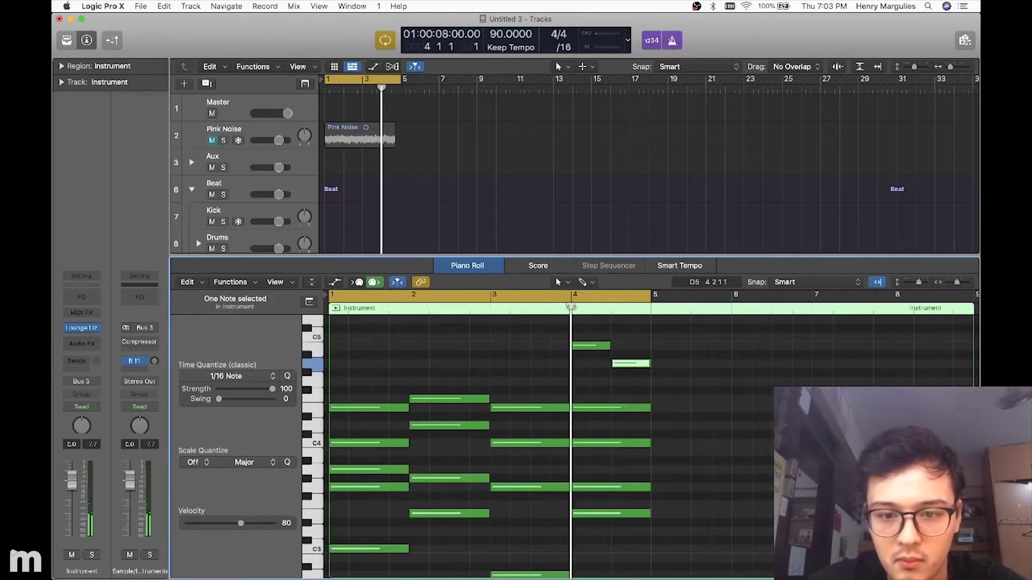
pyautogui.click(582, 297)
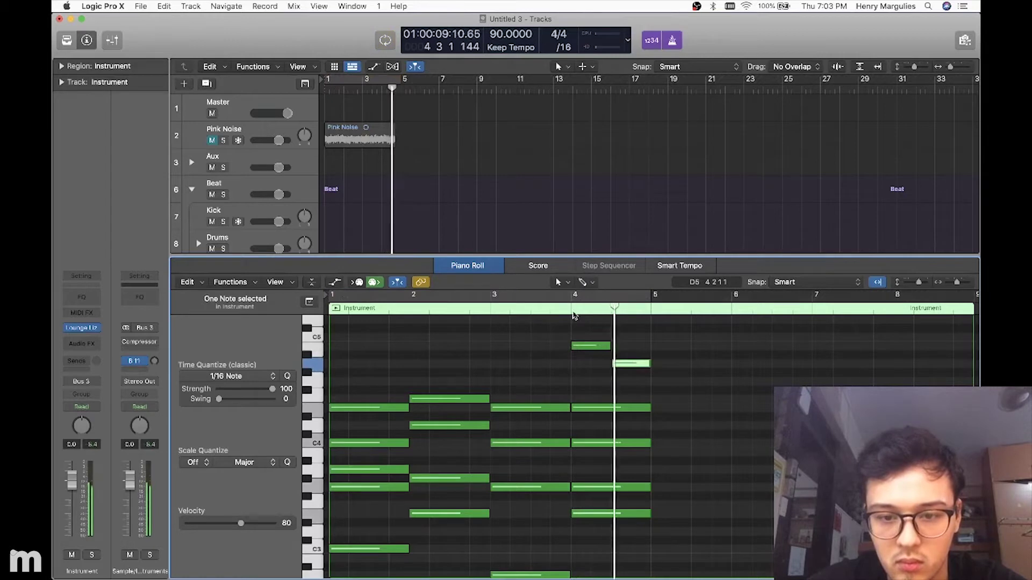
pyautogui.press('c')
# Step: Split the remaining E4, C4, G3 and E3 notes of the bar 4 chord at beat 3
pyautogui.click(612, 308)
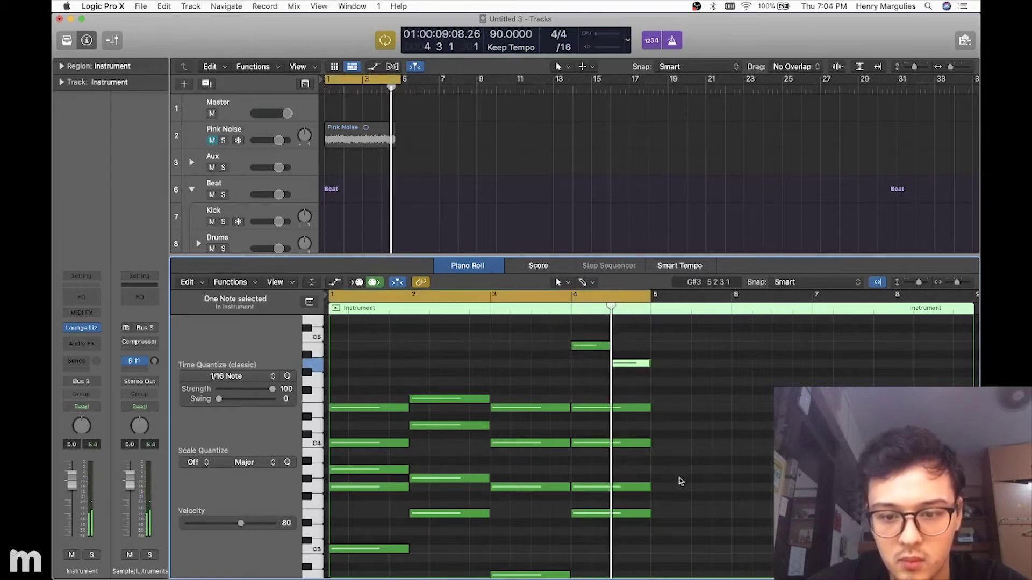
pyautogui.moveTo(675, 502); pyautogui.dragTo(619, 400)
pyautogui.click(625, 515)
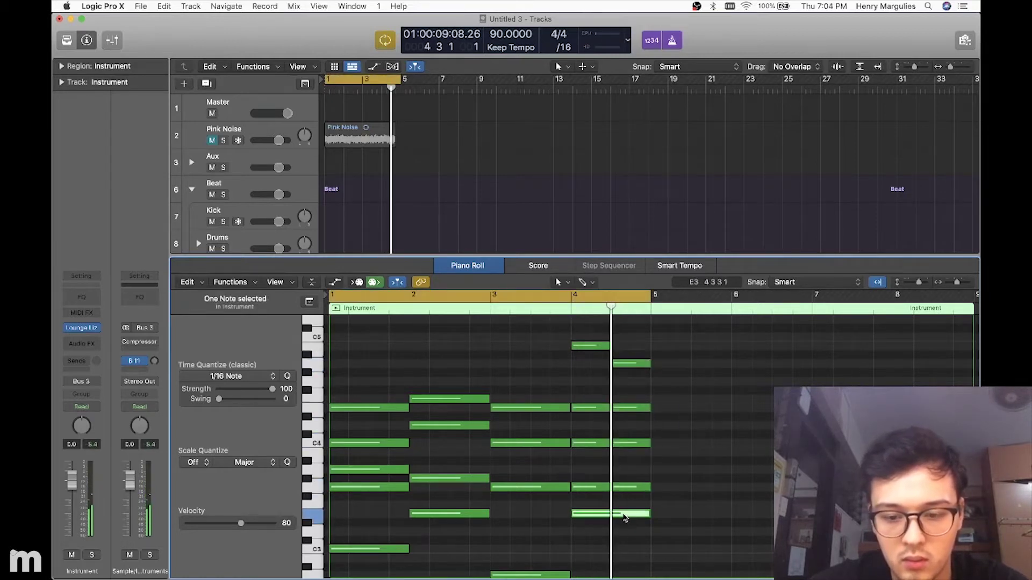
pyautogui.click(638, 489)
pyautogui.scroll(-2, 641, 493)
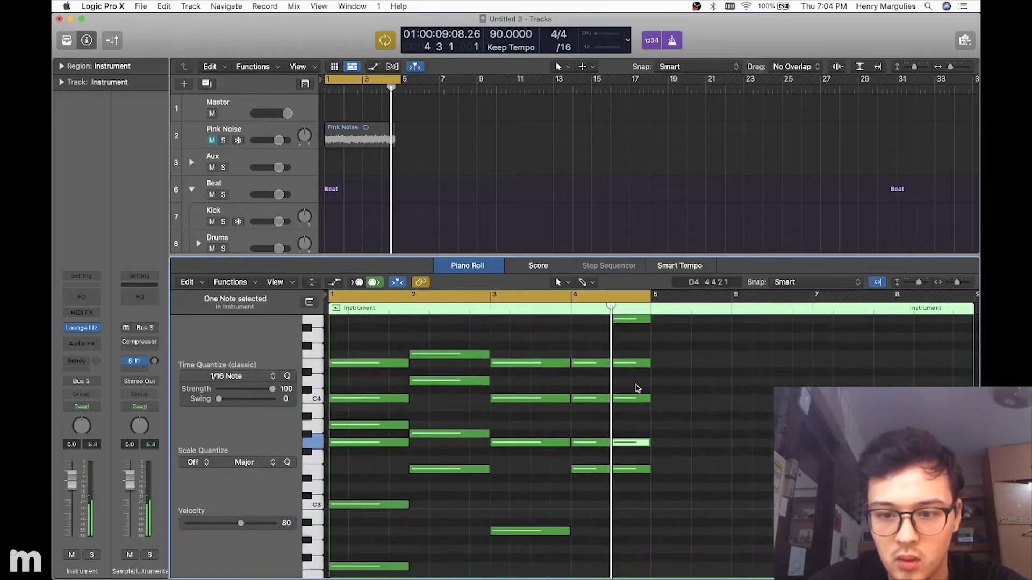
# Step: Lower the C4 in the second half of bar 4 to C3 and play the four-bar loop
pyautogui.moveTo(632, 399); pyautogui.dragTo(633, 511)
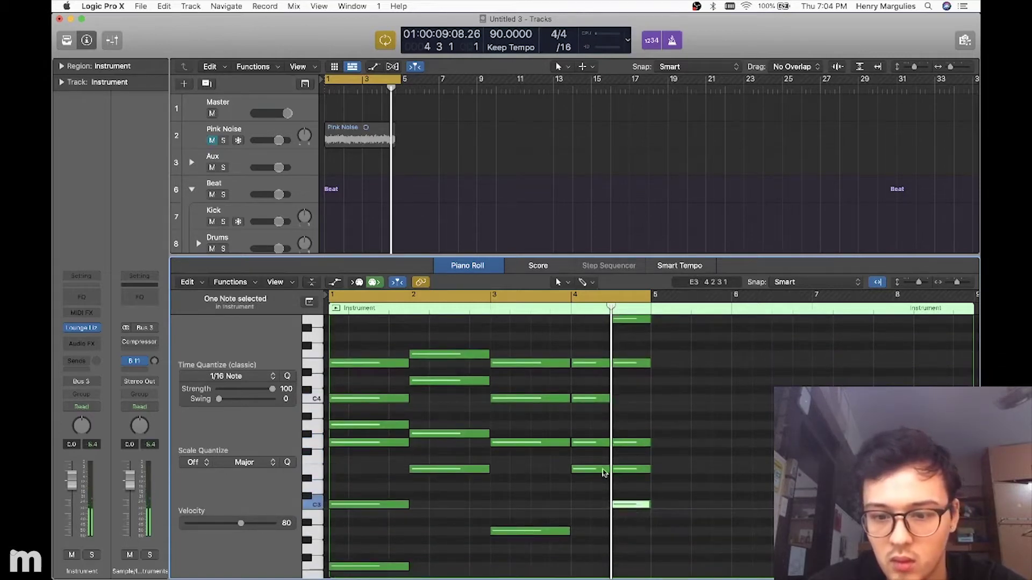
pyautogui.press('space')
pyautogui.click(581, 500)
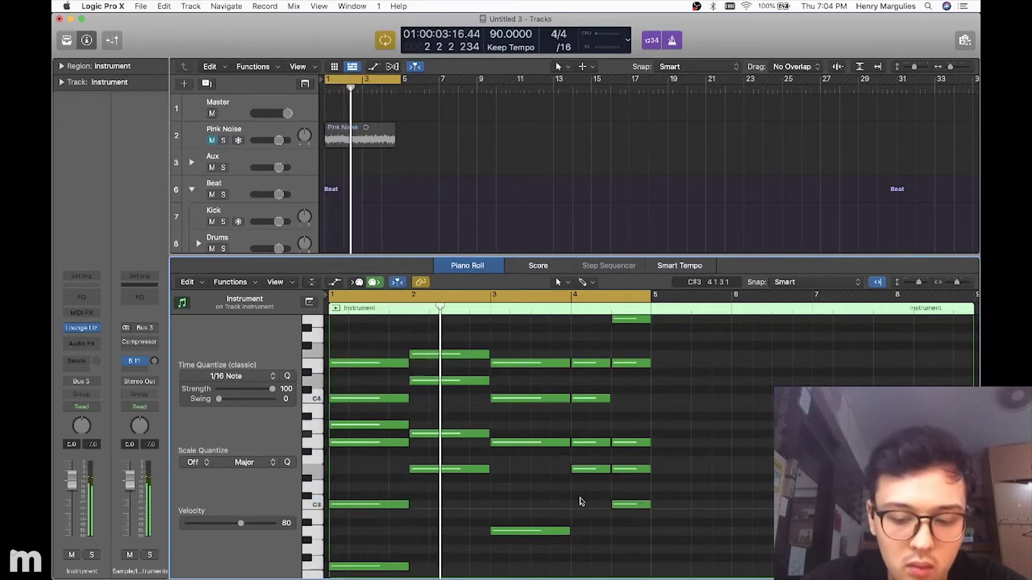
pyautogui.press('XF86AudioLowerVolume')
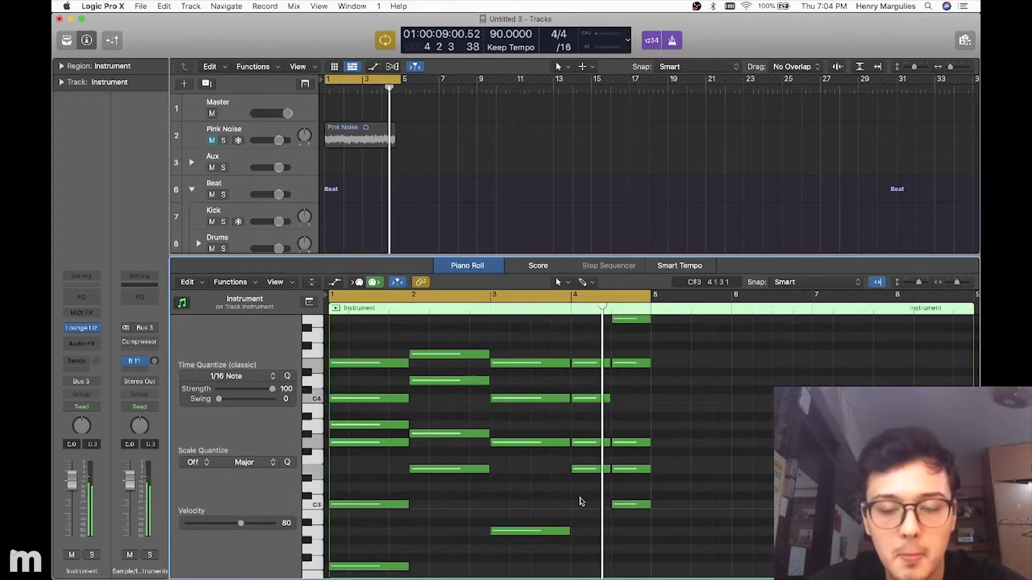
# Step: Split the bar 3 A2 at beat 4, raise its last quarter to C3, and play the loop
pyautogui.click(551, 356)
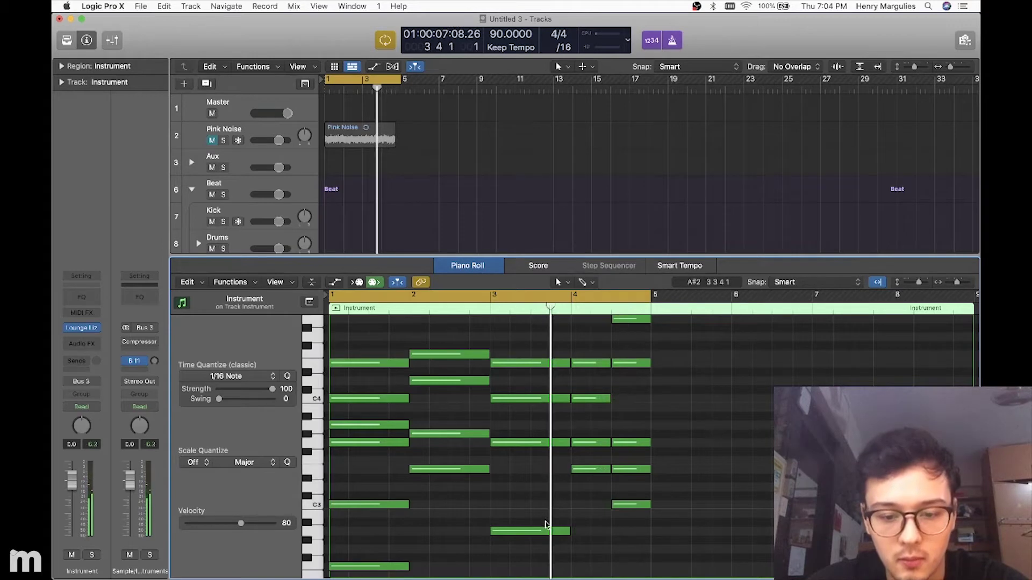
pyautogui.moveTo(566, 534); pyautogui.dragTo(560, 504)
pyautogui.click(472, 491)
pyautogui.press('space')
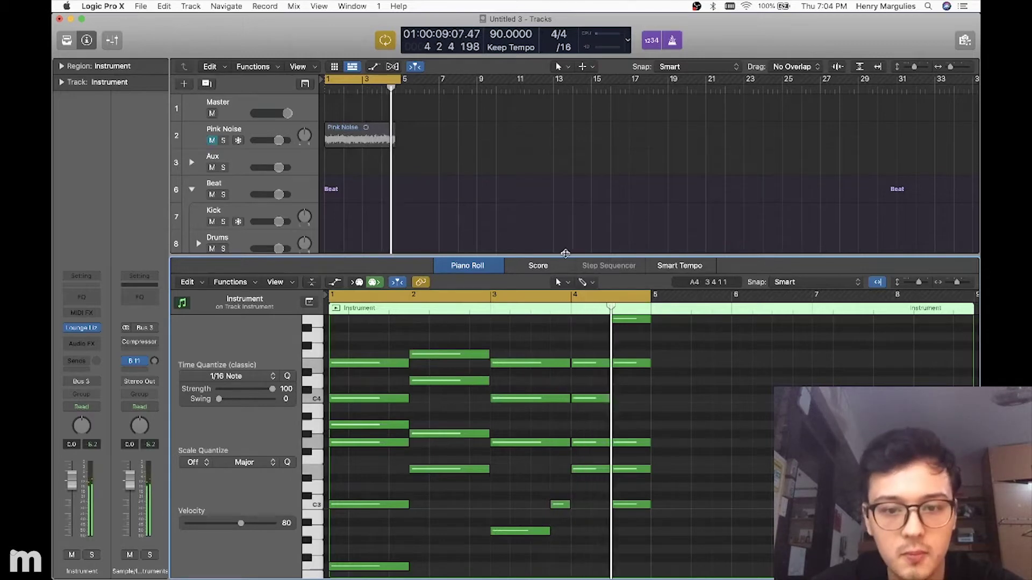
# Step: Close the piano roll, duplicate the Instrument track, and load Analog Lab 4 in stereo on the new track
pyautogui.press('e')
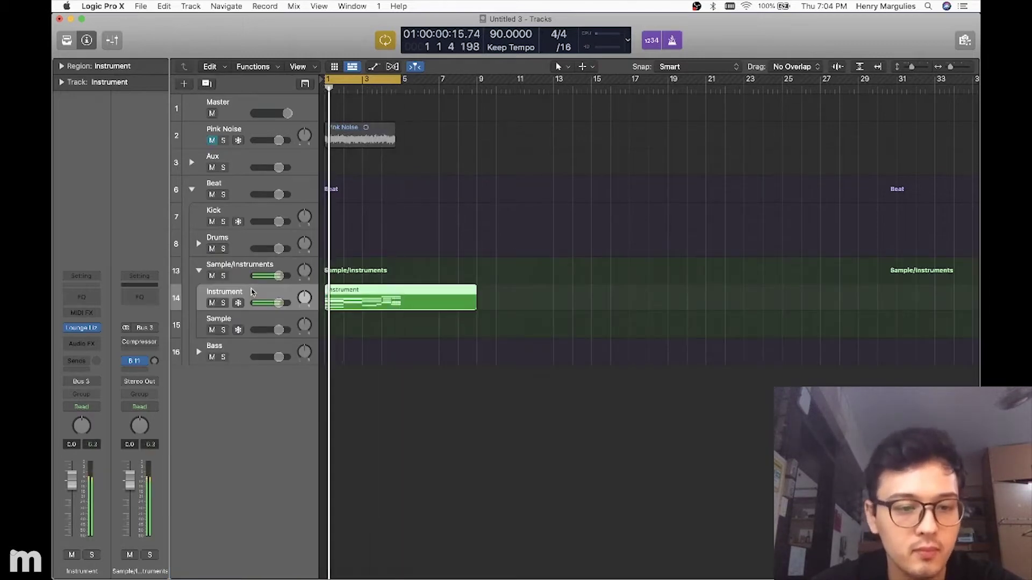
pyautogui.press('super+d')
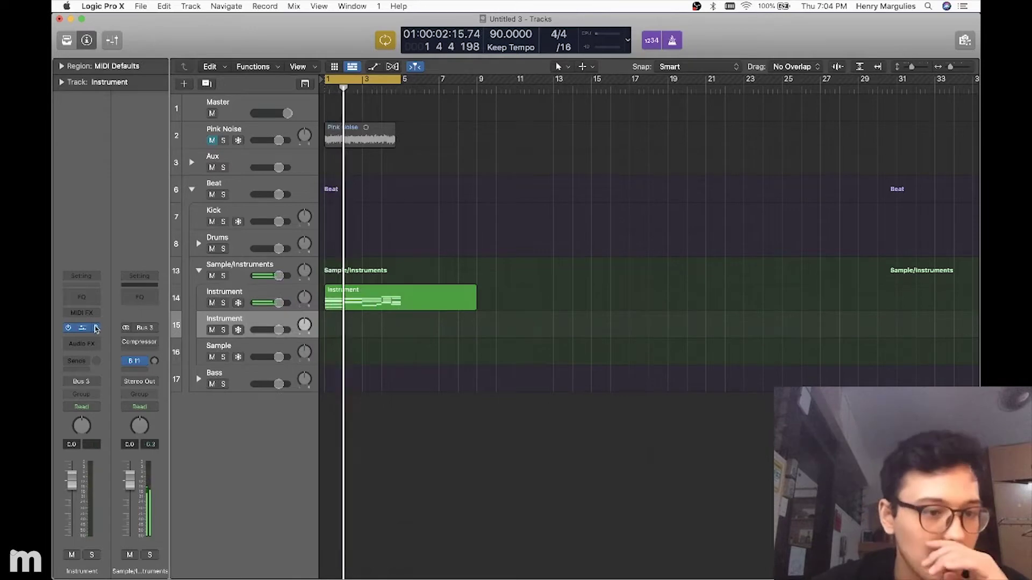
pyautogui.click(96, 329)
pyautogui.moveTo(205, 279)
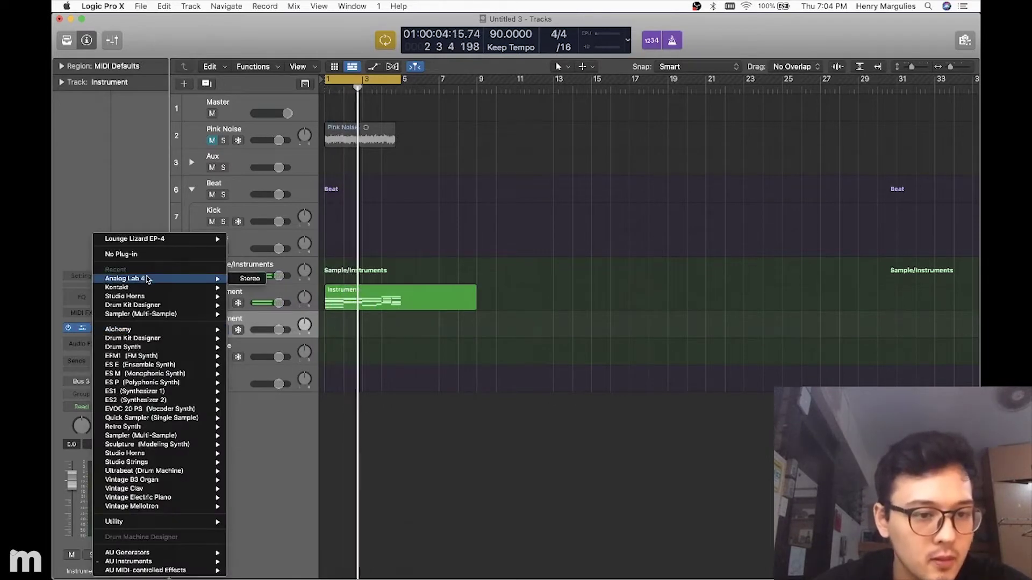
pyautogui.click(264, 280)
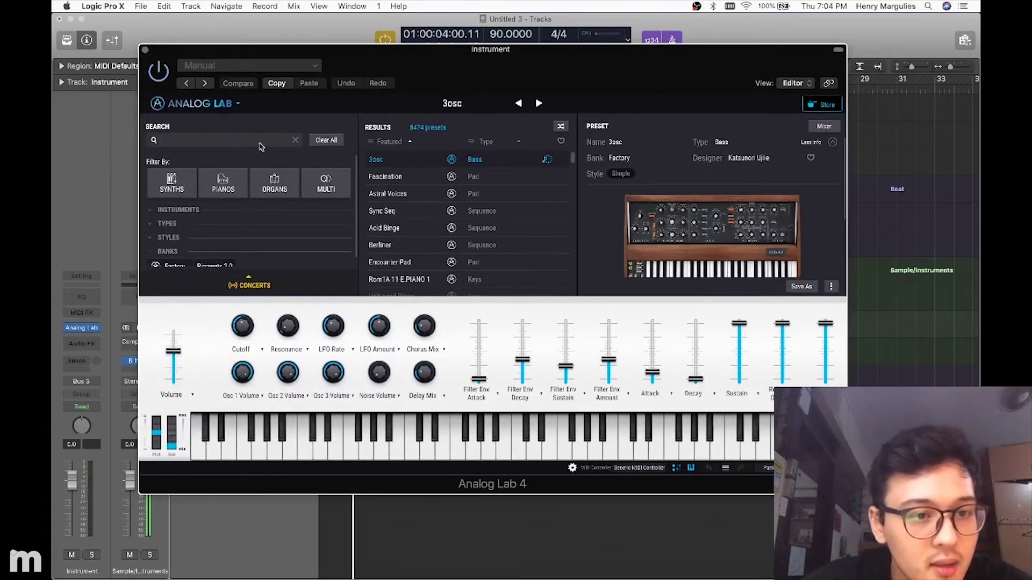
# Step: Search the Analog Lab presets for "person", load PersonOfInterest, and close the plug-in window
pyautogui.write('person')
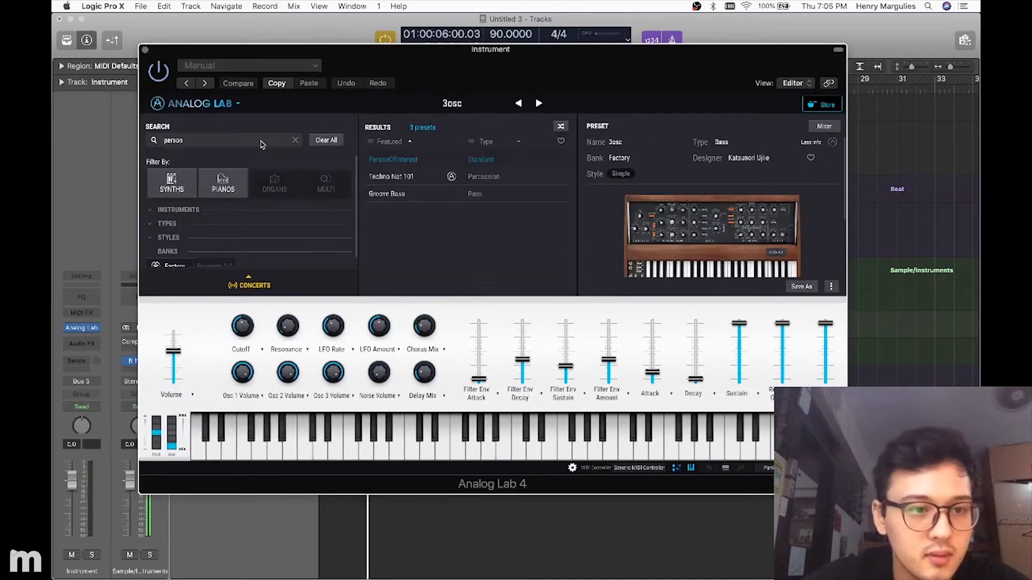
pyautogui.click(387, 160)
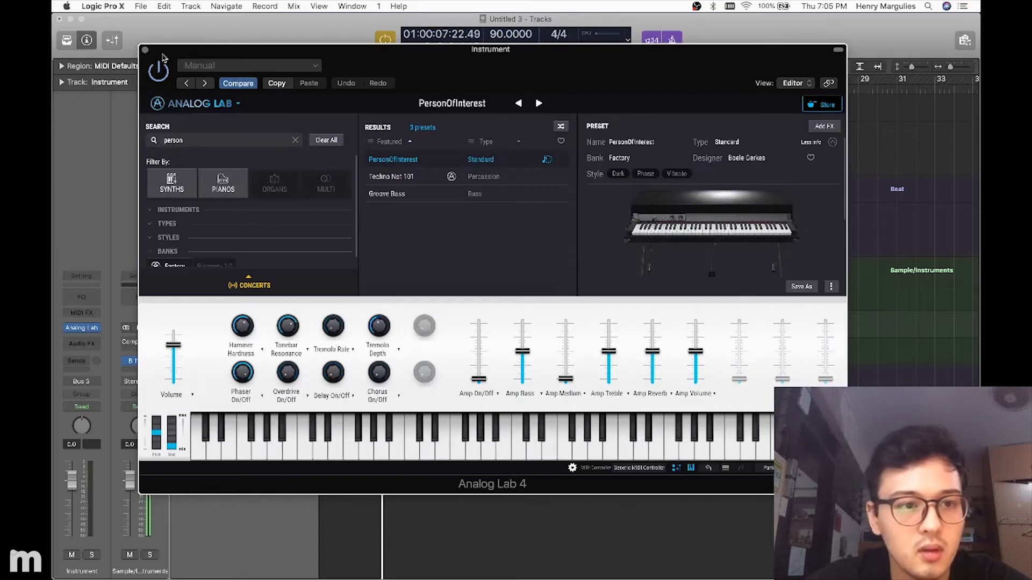
pyautogui.click(146, 52)
# Step: Trim the chord region to end at bar 5, copy it onto the second Instrument track, and play it
pyautogui.click(400, 303)
pyautogui.click(402, 91)
pyautogui.moveTo(350, 289); pyautogui.dragTo(347, 325)
pyautogui.press('space')
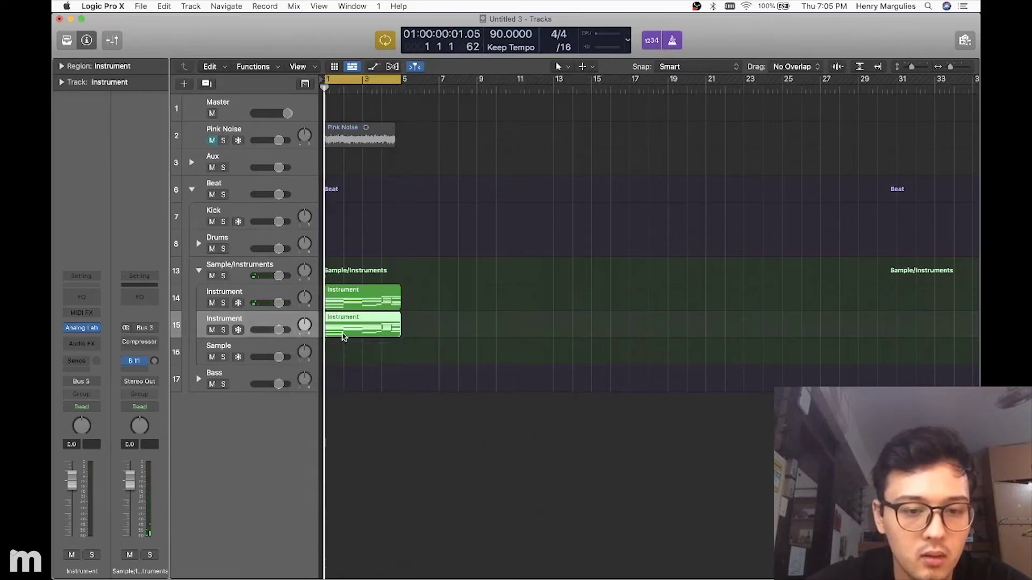
# Step: Mute the first Instrument track, duplicate the second one, and copy the chord region onto the new third track
pyautogui.click(212, 303)
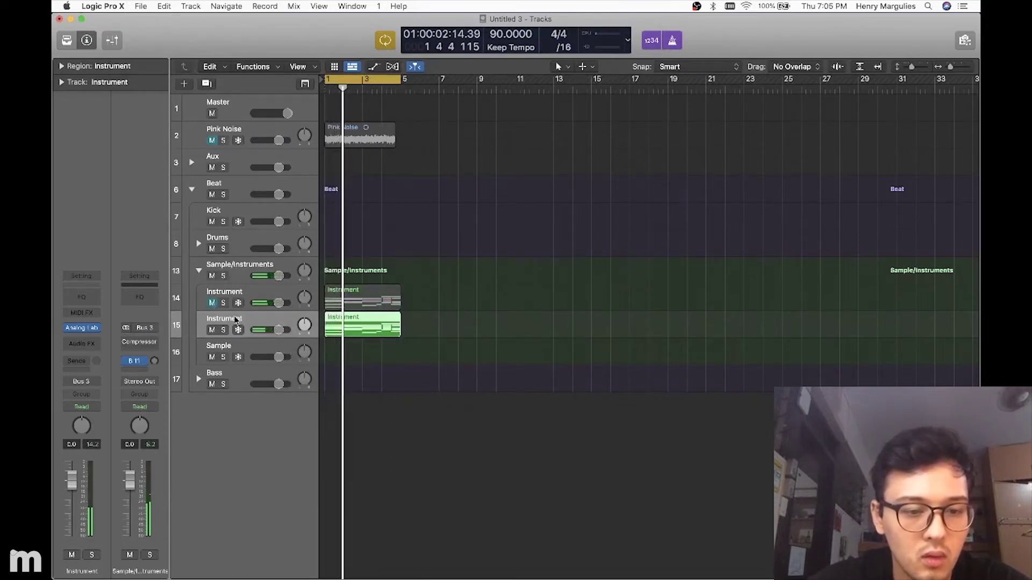
pyautogui.press('super+d')
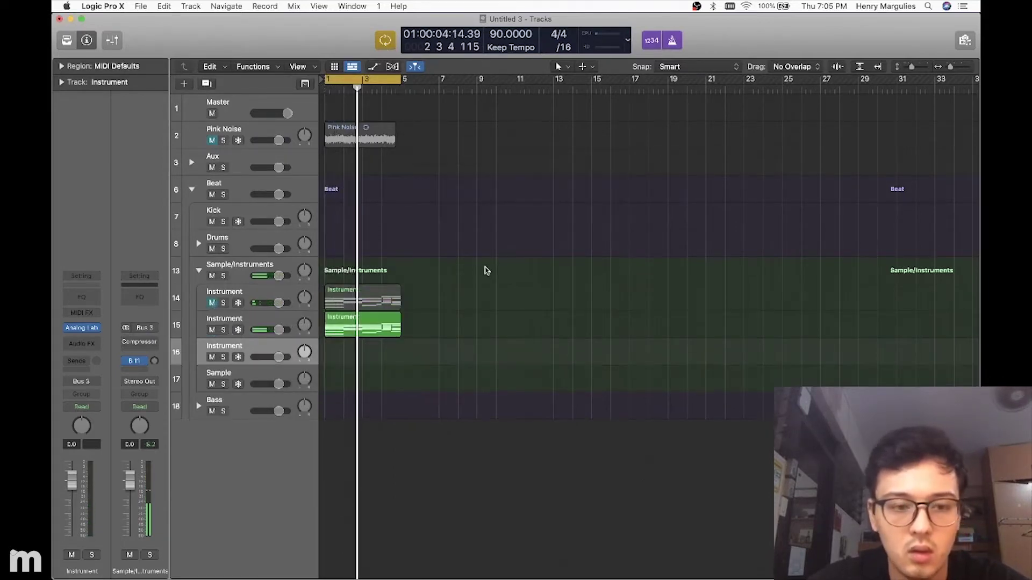
pyautogui.moveTo(358, 316); pyautogui.dragTo(337, 344)
# Step: Search for "reverse" in the third track's Analog Lab, load the Reverse Box preset, and close the plug-in window
pyautogui.moveTo(81, 329)
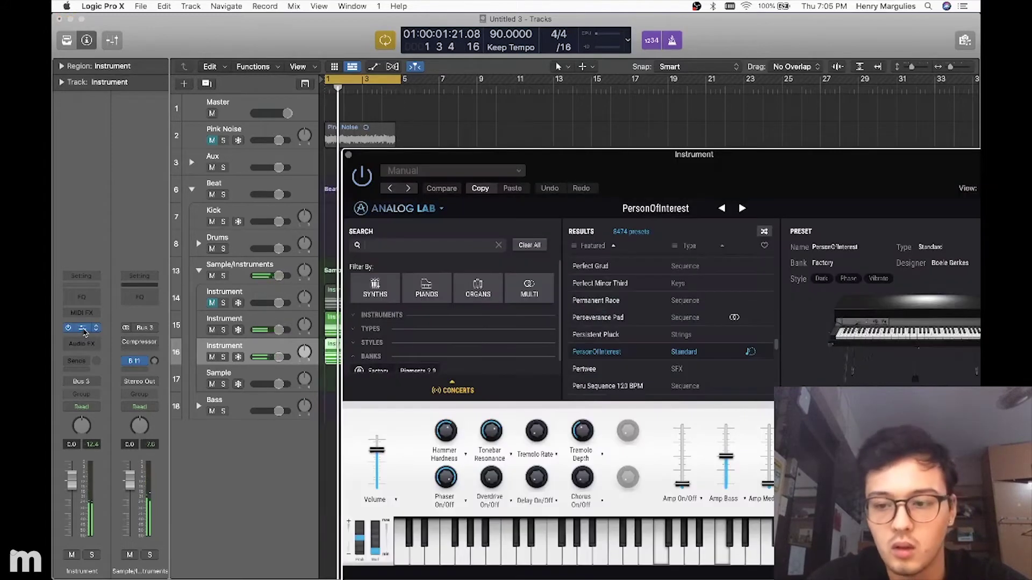
pyautogui.click(83, 332)
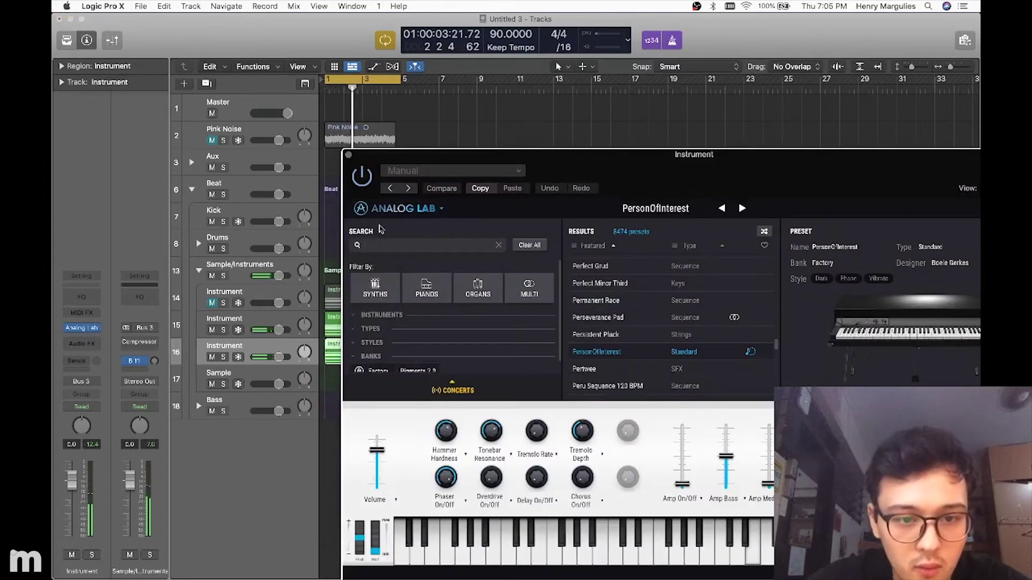
pyautogui.write('reverse')
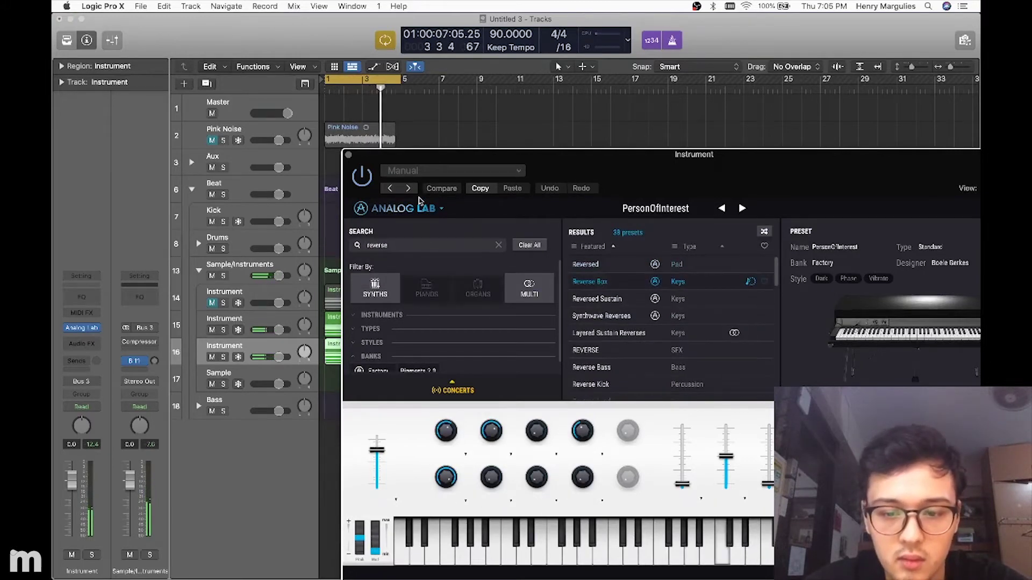
pyautogui.press('Return')
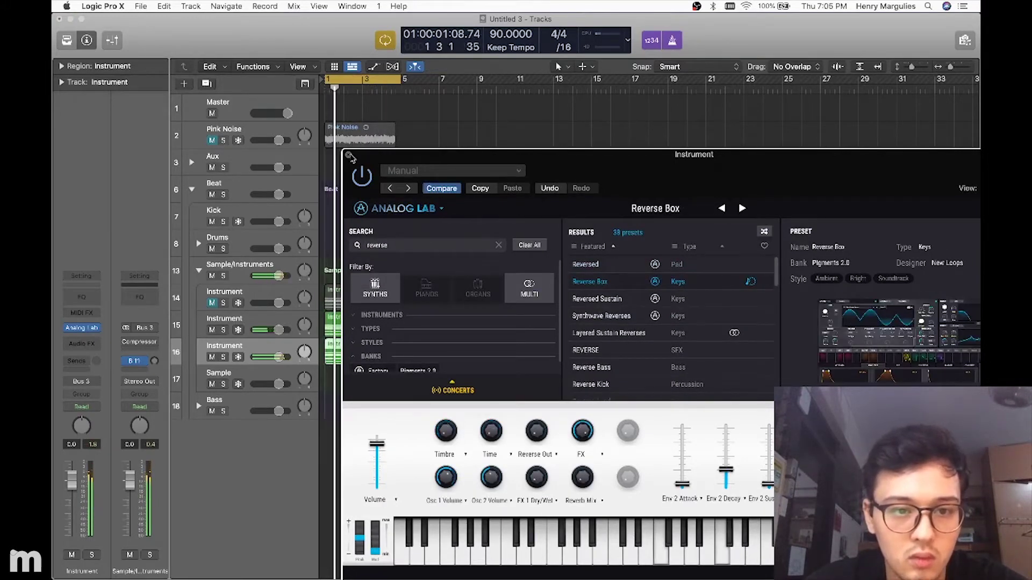
pyautogui.click(349, 155)
# Step: Transpose all notes of the third Instrument track's region down one octave and solo that track
pyautogui.doubleClick(353, 350)
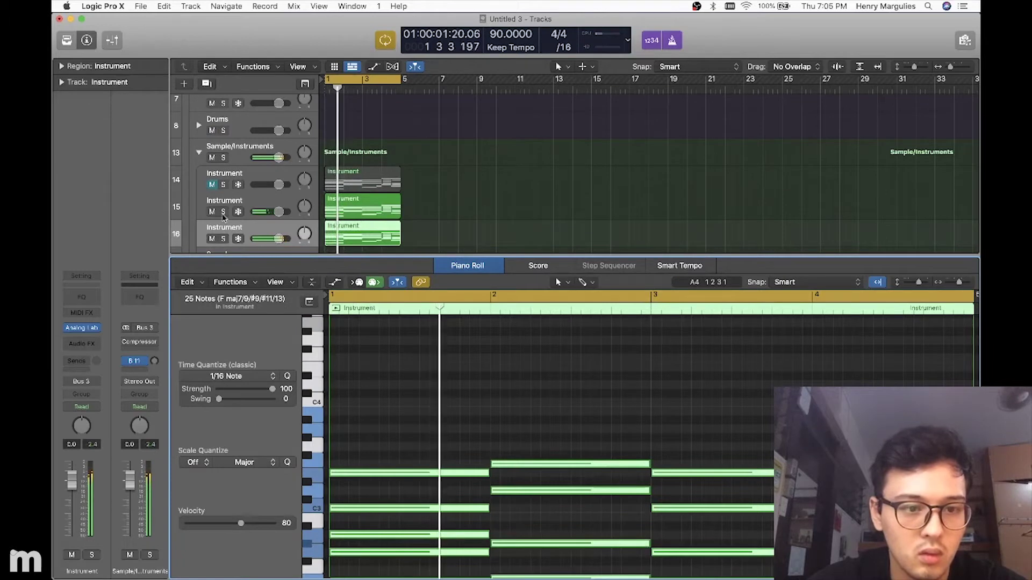
pyautogui.click(223, 239)
# Step: Delete all bass notes from E2 downward across the third Instrument track's four chords and play from the start
pyautogui.scroll(-1, 490, 437)
pyautogui.scroll(-3, 490, 436)
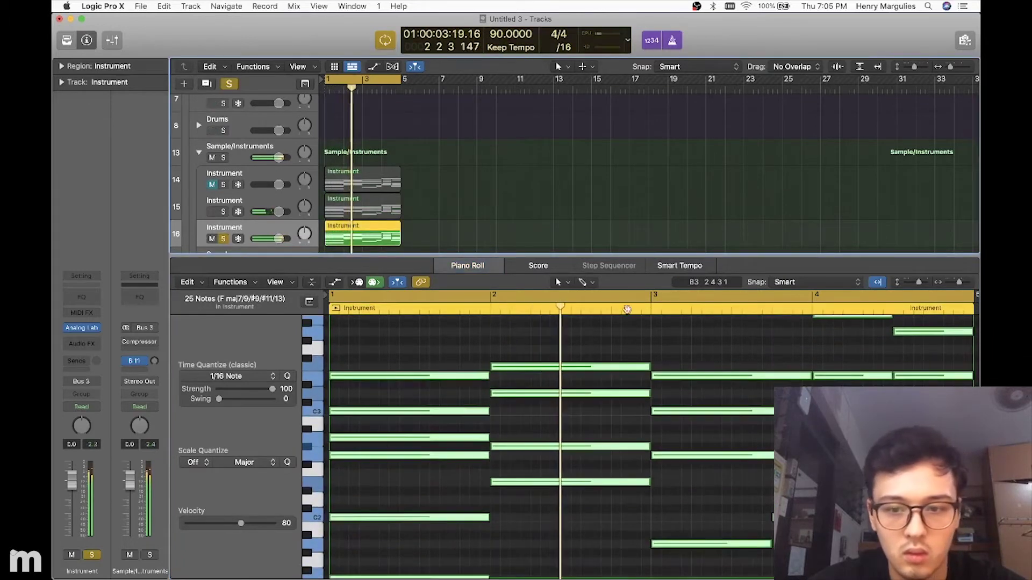
pyautogui.scroll(-2, 590, 411)
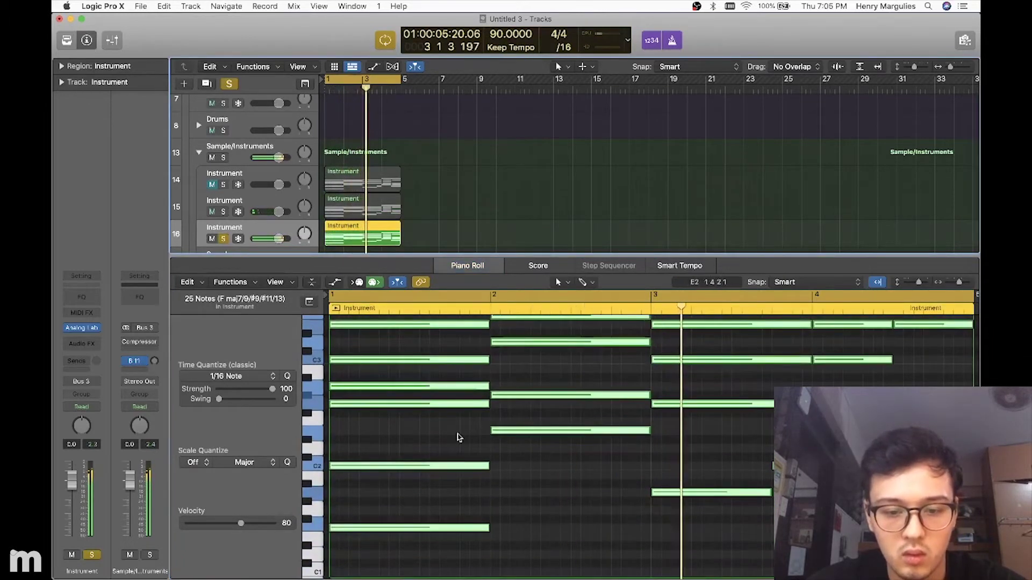
pyautogui.moveTo(422, 435); pyautogui.dragTo(672, 543)
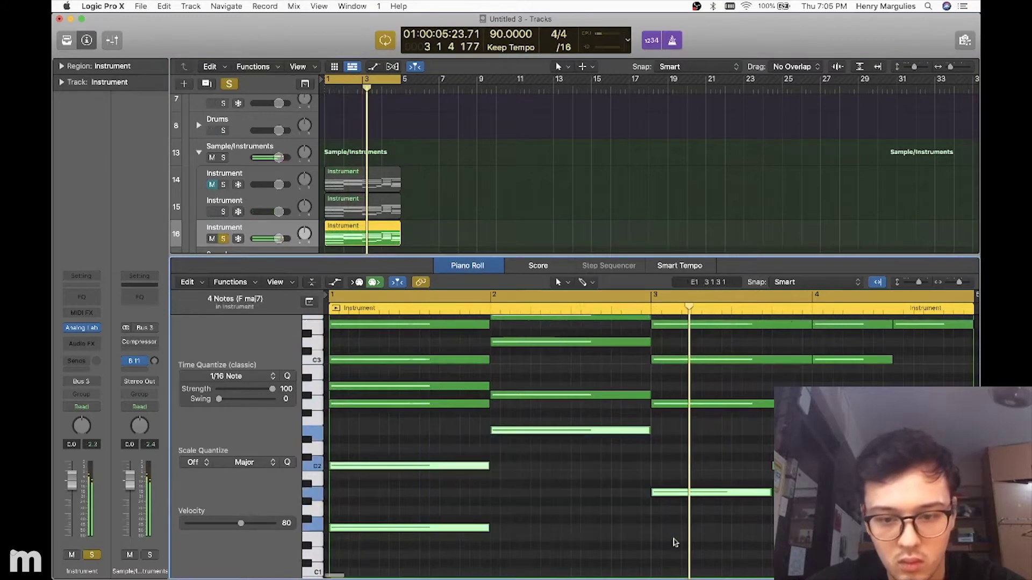
pyautogui.hscroll(6, 675, 543)
pyautogui.moveTo(609, 508); pyautogui.dragTo(459, 432)
pyautogui.press('Delete')
pyautogui.press('Return')
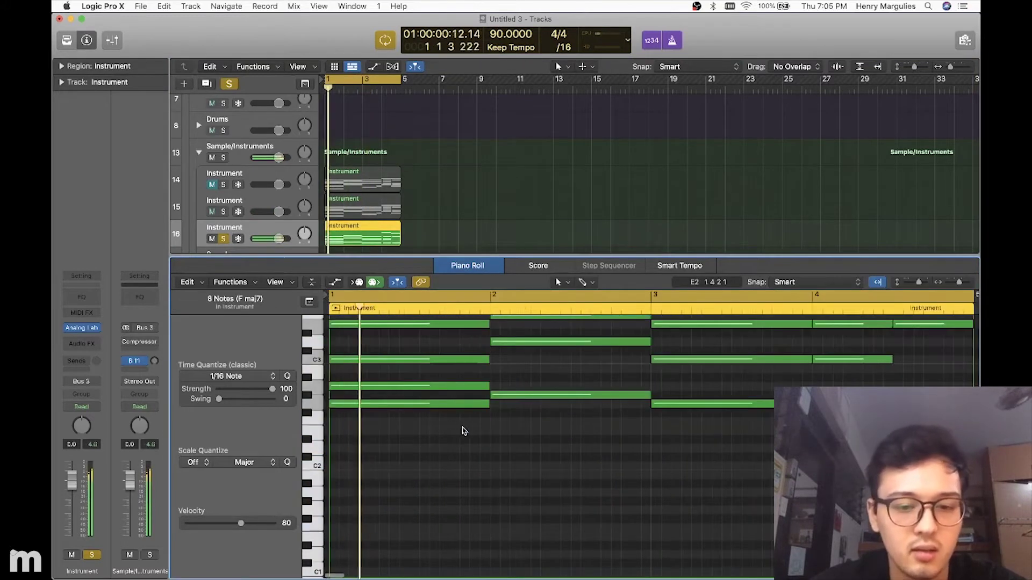
# Step: Unmute the first Instrument track, solo all three, balance them by lowering their volumes, and close the piano roll
pyautogui.click(223, 212)
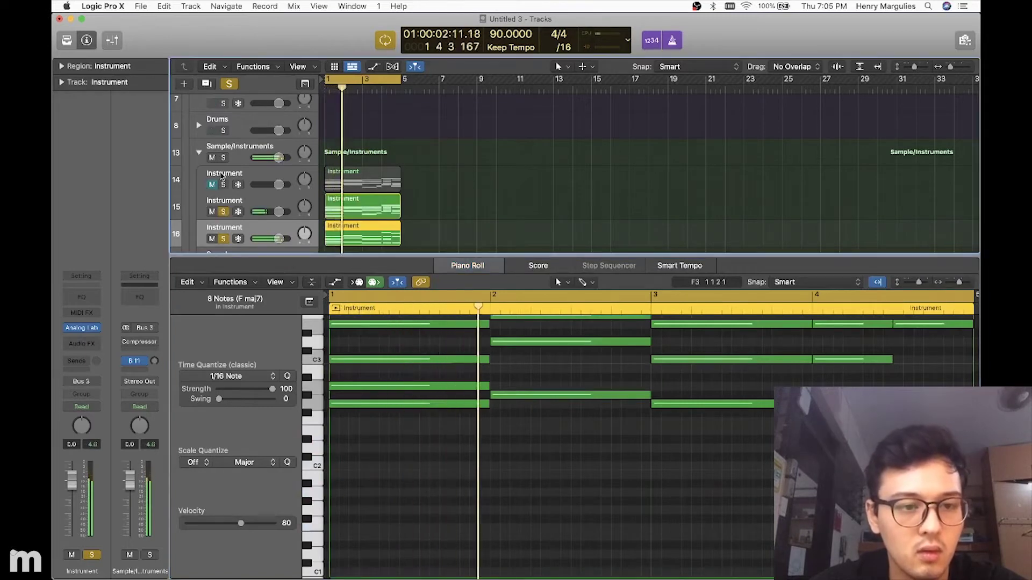
pyautogui.click(212, 185)
pyautogui.click(223, 185)
pyautogui.moveTo(278, 239); pyautogui.dragTo(269, 184)
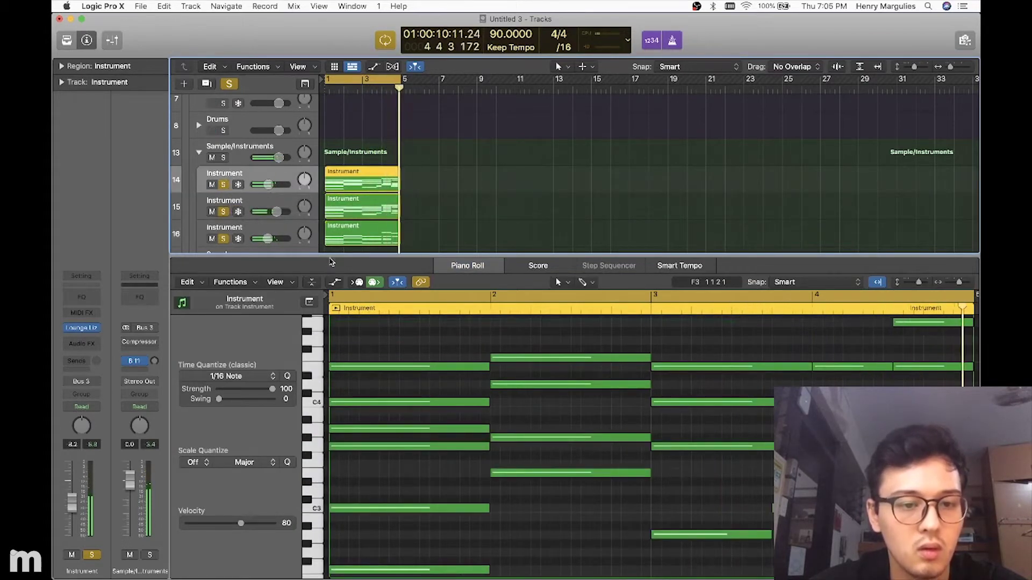
pyautogui.press('e')
pyautogui.click(439, 276)
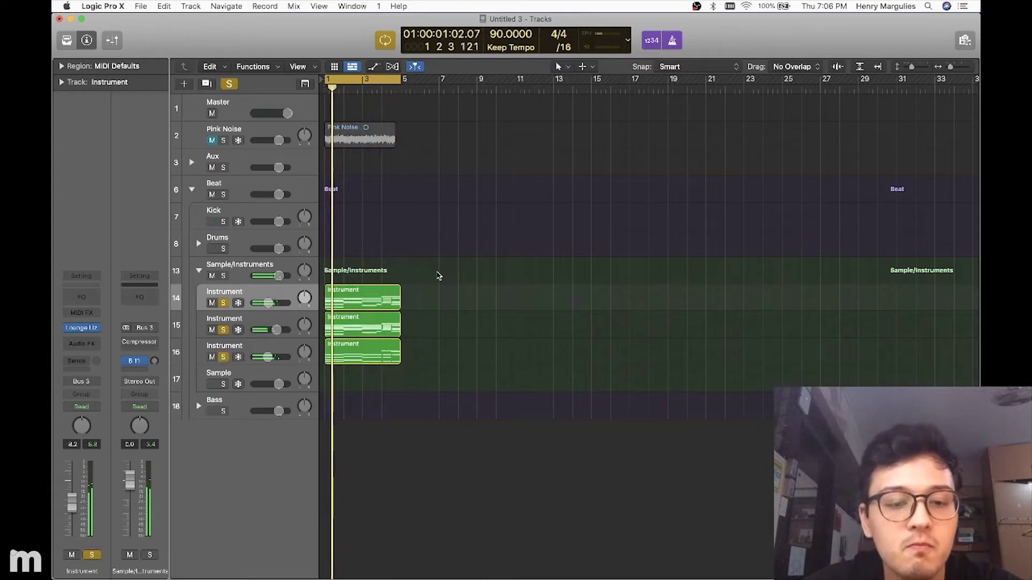
# Step: Delete the empty Sample track from the Sample/Instruments stack
pyautogui.click(238, 374)
pyautogui.rightClick(242, 376)
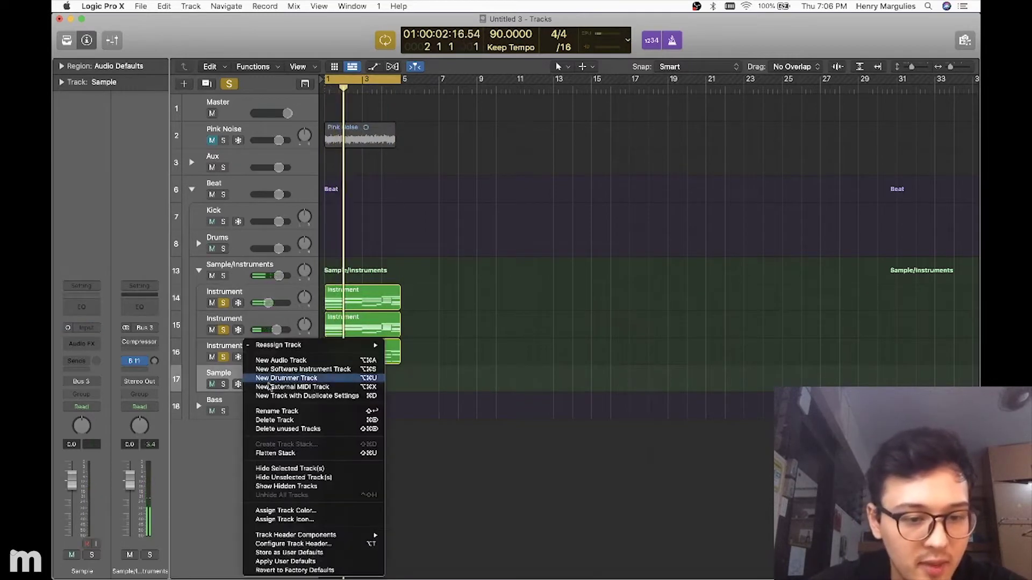
pyautogui.click(281, 420)
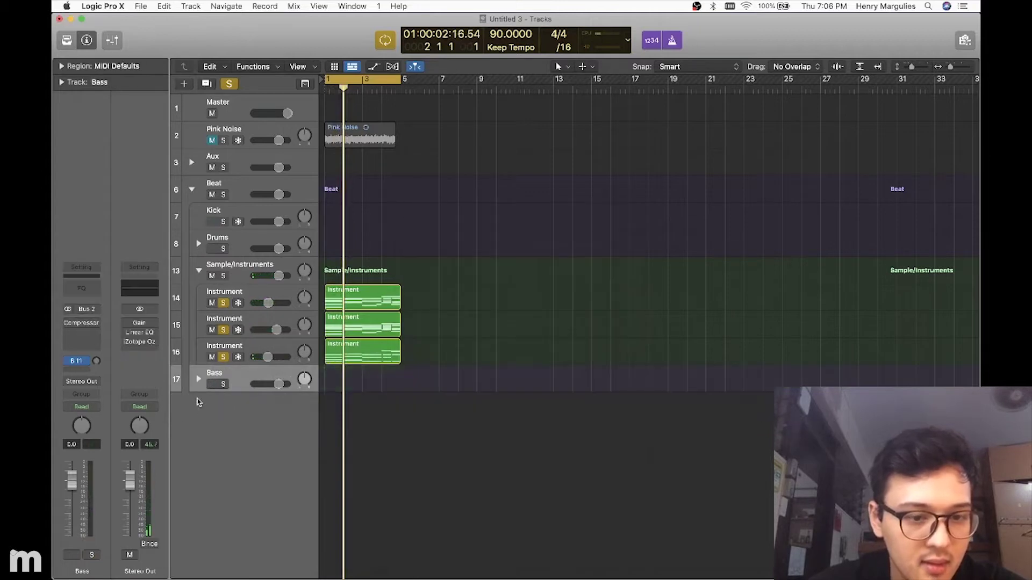
# Step: Load Scarbee Rickenbacker Bass - Palm Muted in the Bass track's Kontakt and move the plug-in window aside
pyautogui.click(250, 402)
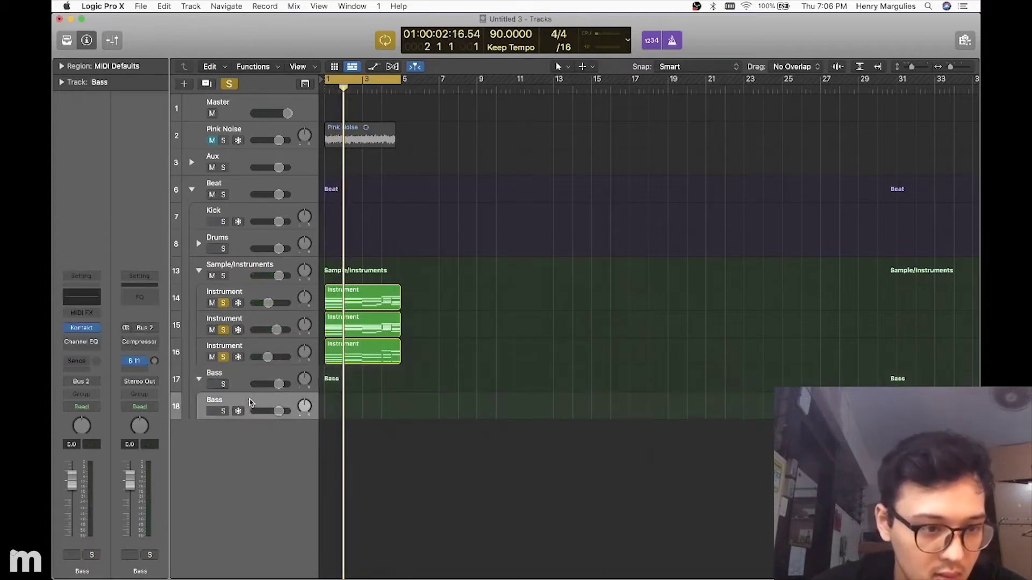
pyautogui.click(80, 329)
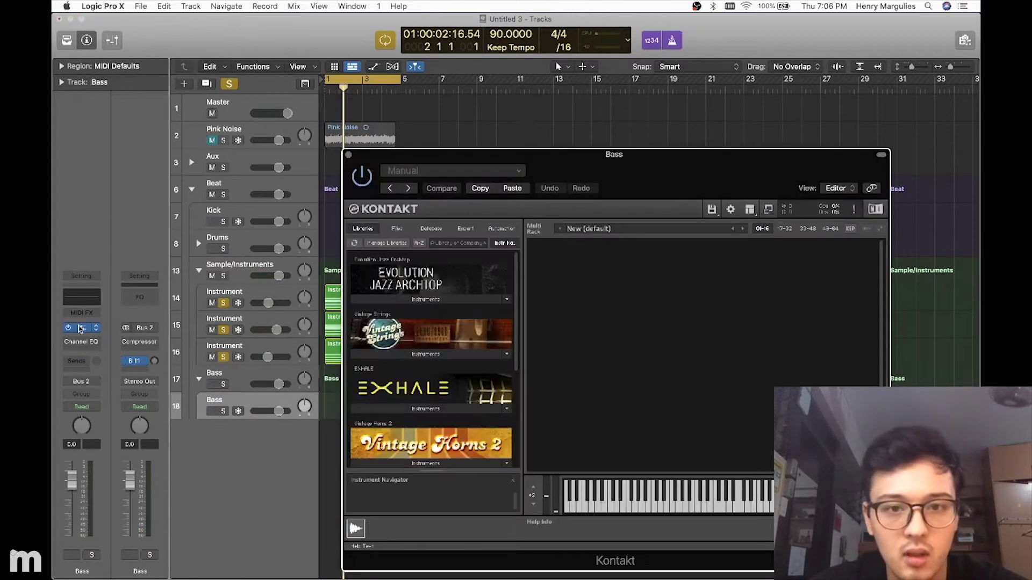
pyautogui.scroll(-5, 456, 387)
pyautogui.click(445, 409)
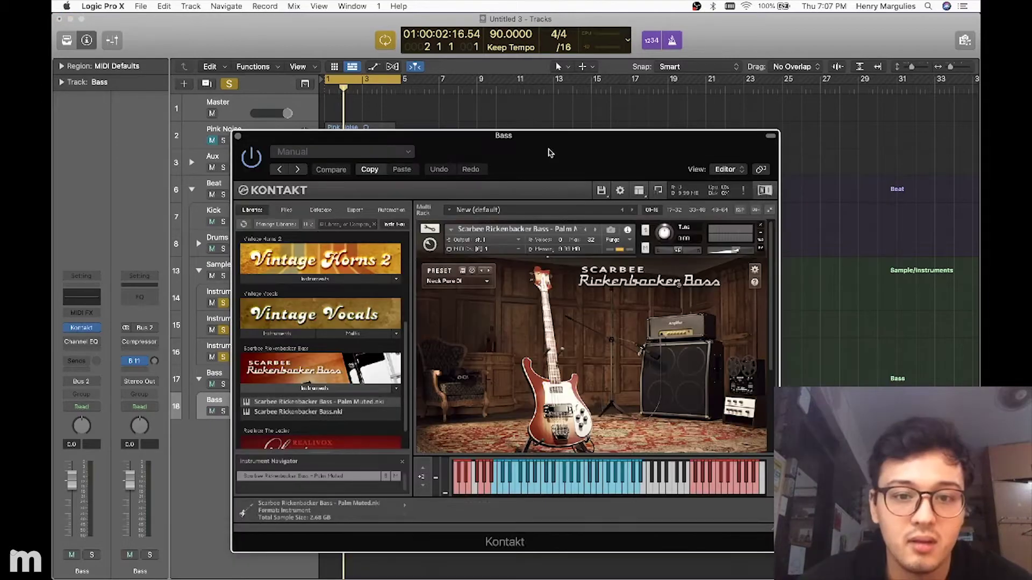
pyautogui.moveTo(548, 153); pyautogui.dragTo(616, 200)
pyautogui.press('space')
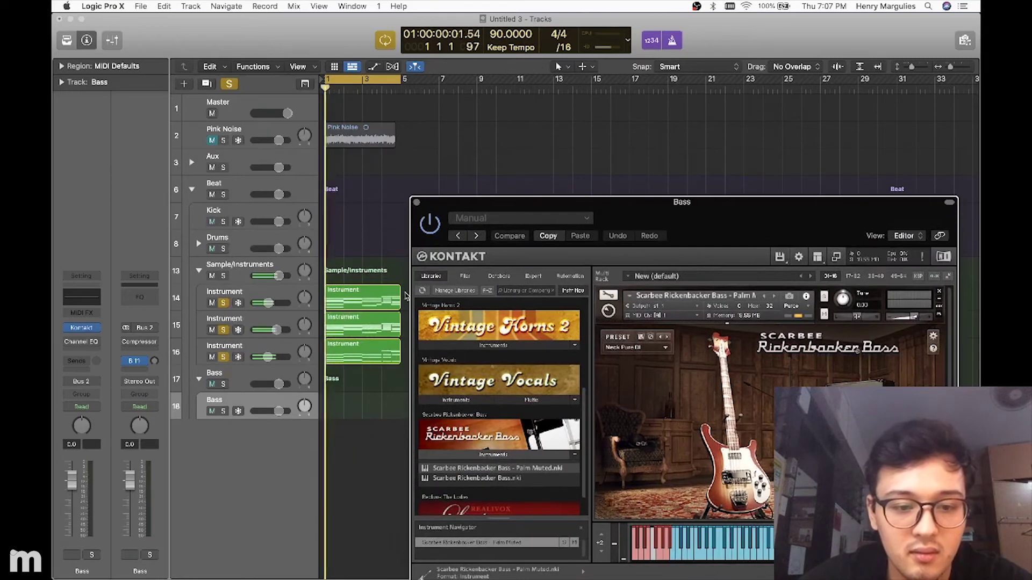
# Step: Create a four-bar empty MIDI region on the soloed Bass track, close Kontakt and open the region's piano roll
pyautogui.rightClick(329, 404)
pyautogui.click(358, 405)
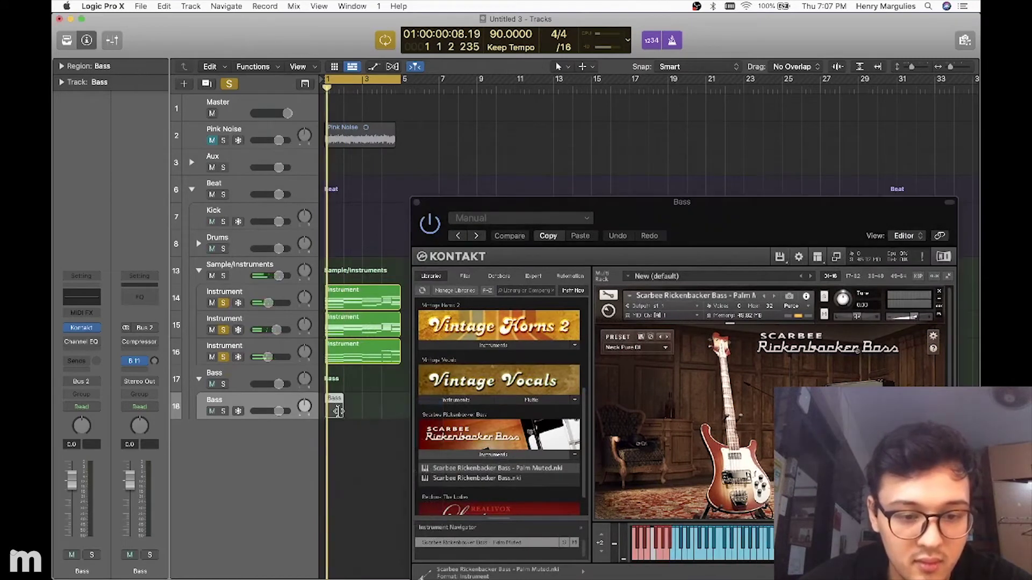
pyautogui.moveTo(339, 412); pyautogui.dragTo(401, 412)
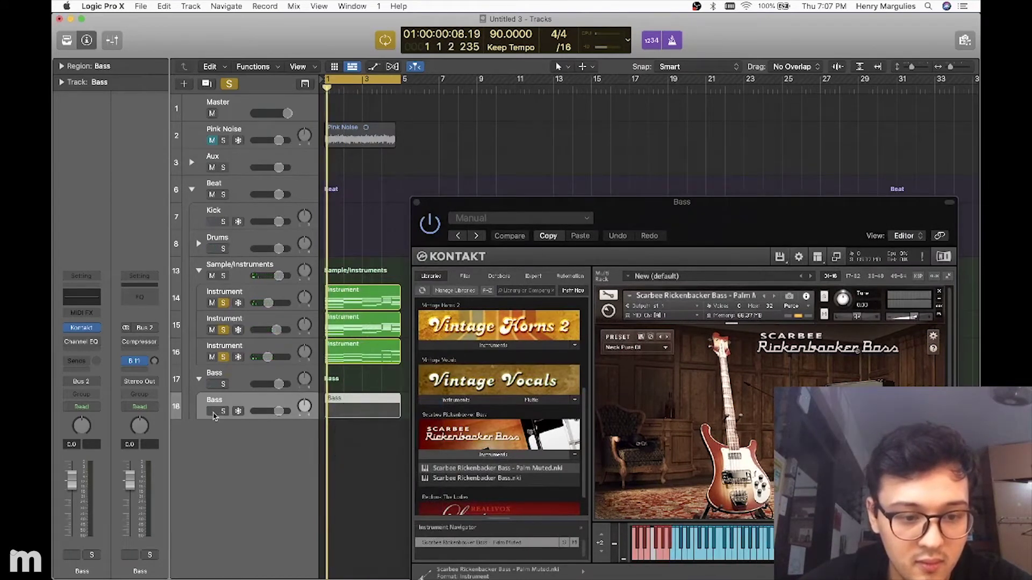
pyautogui.moveTo(572, 211); pyautogui.dragTo(449, 78)
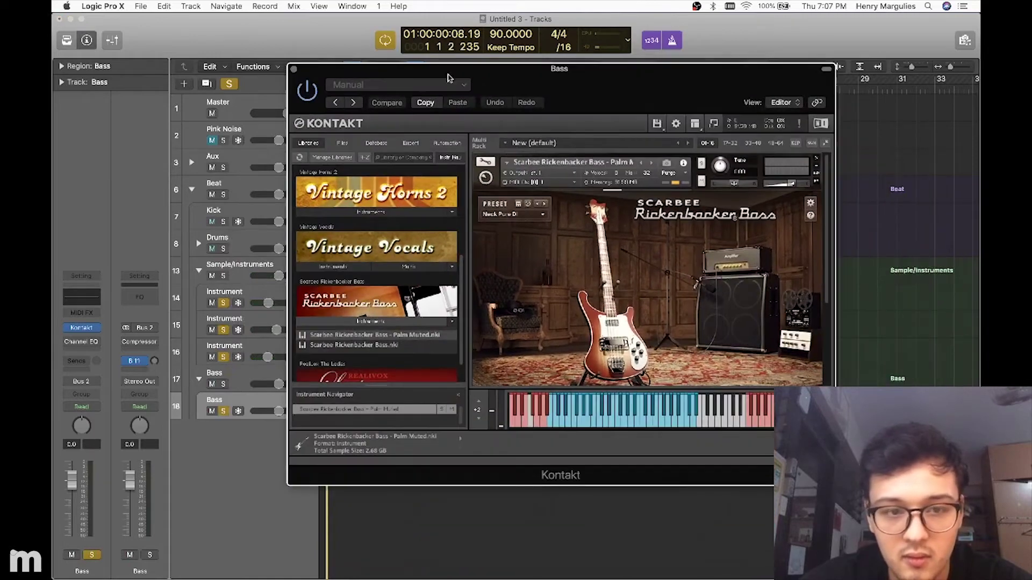
pyautogui.click(294, 70)
pyautogui.doubleClick(343, 414)
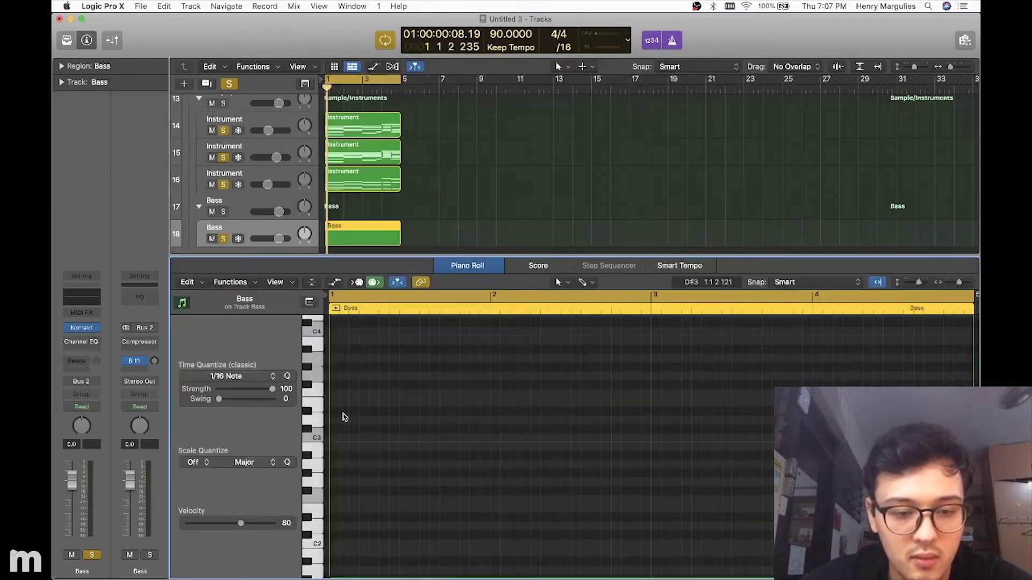
# Step: Add an F3 bass note at the start of bar 1 and extend it to two beats
pyautogui.press('space')
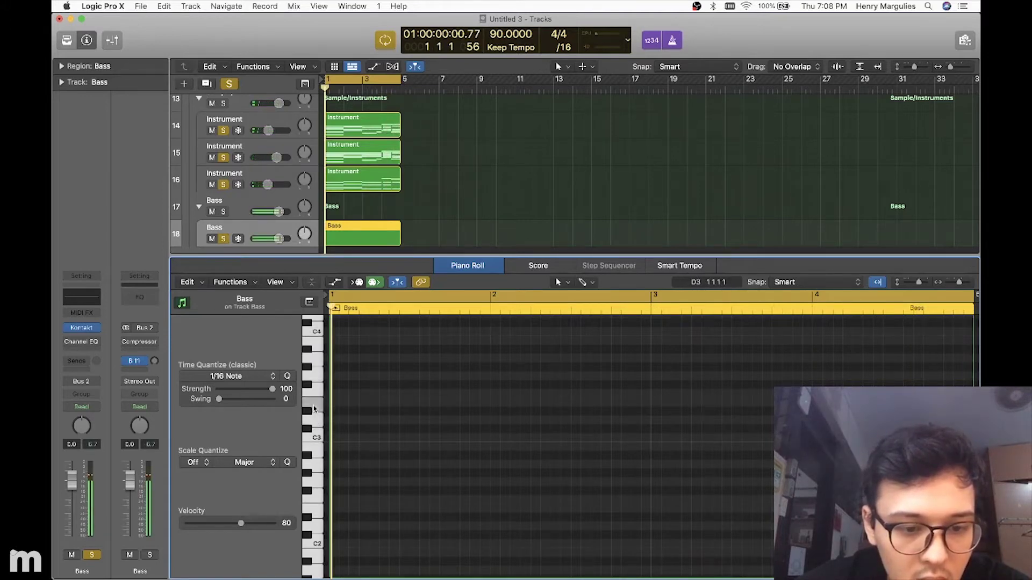
pyautogui.rightClick(333, 397)
pyautogui.click(342, 398)
pyautogui.click(365, 399)
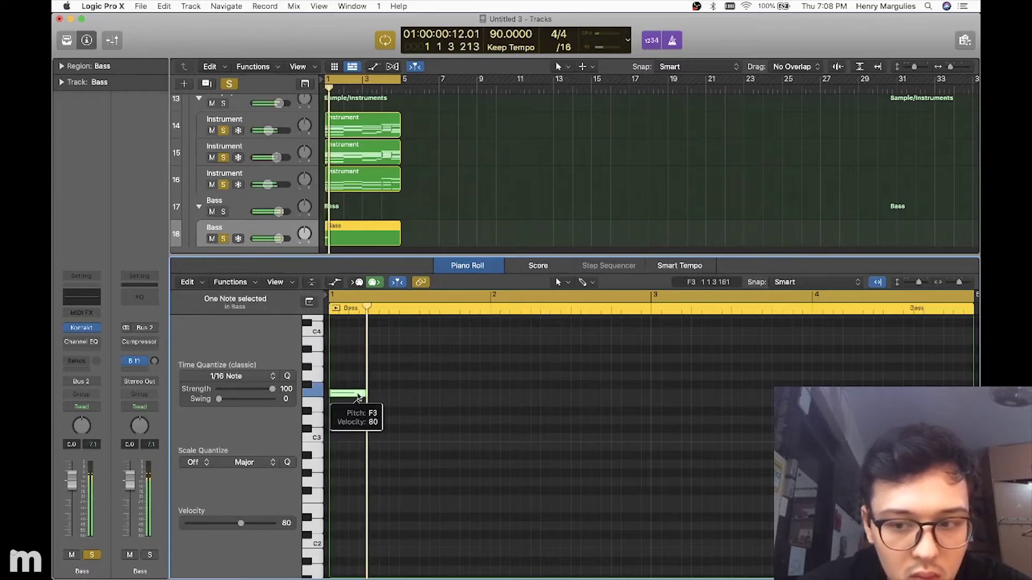
pyautogui.moveTo(365, 395); pyautogui.dragTo(406, 397)
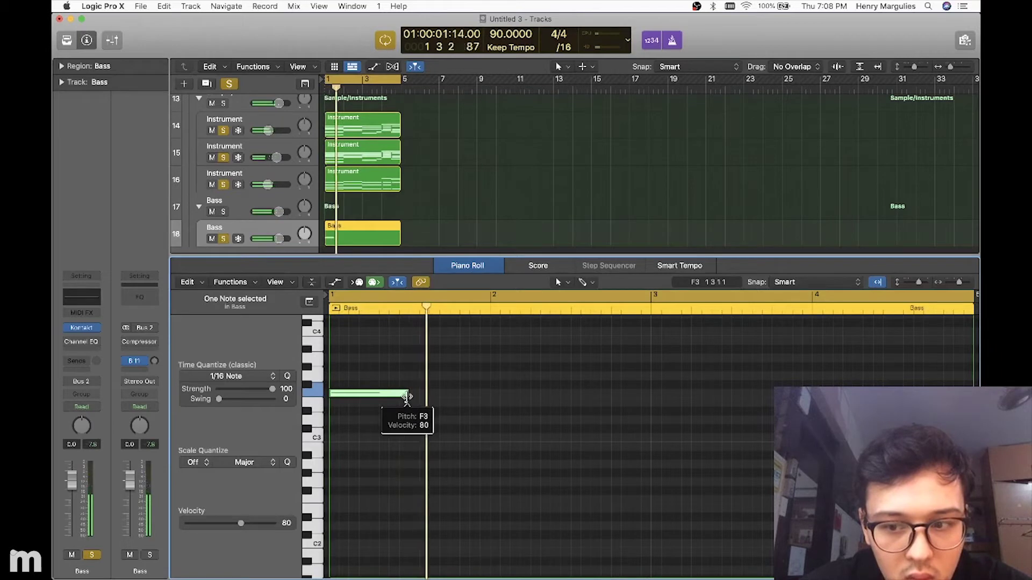
# Step: Continue bar 1 with a one-beat C3, an eighth-note F3 and an E3 held until bar 2, beat 3
pyautogui.moveTo(438, 398); pyautogui.dragTo(438, 439)
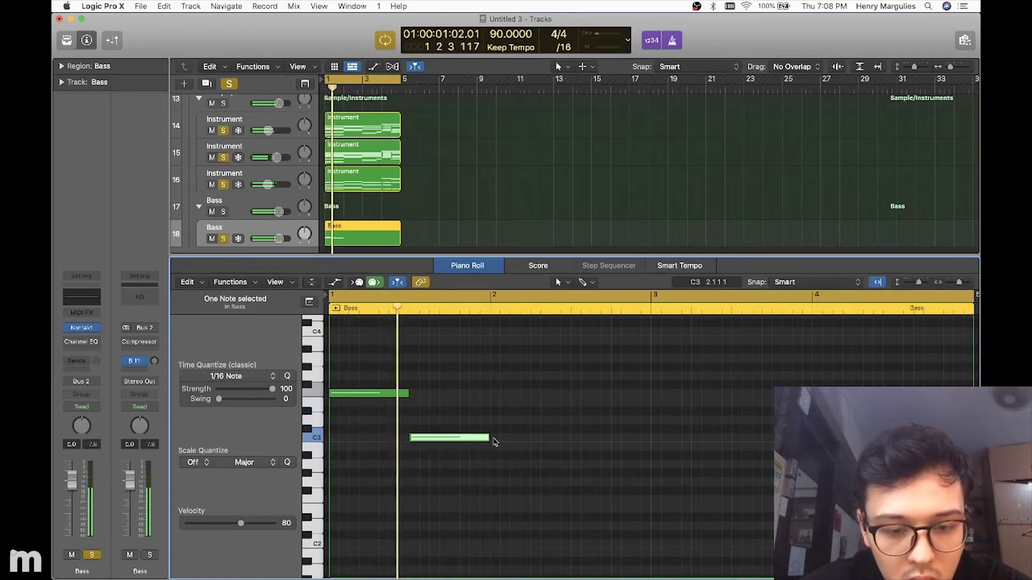
pyautogui.moveTo(493, 438); pyautogui.dragTo(481, 379)
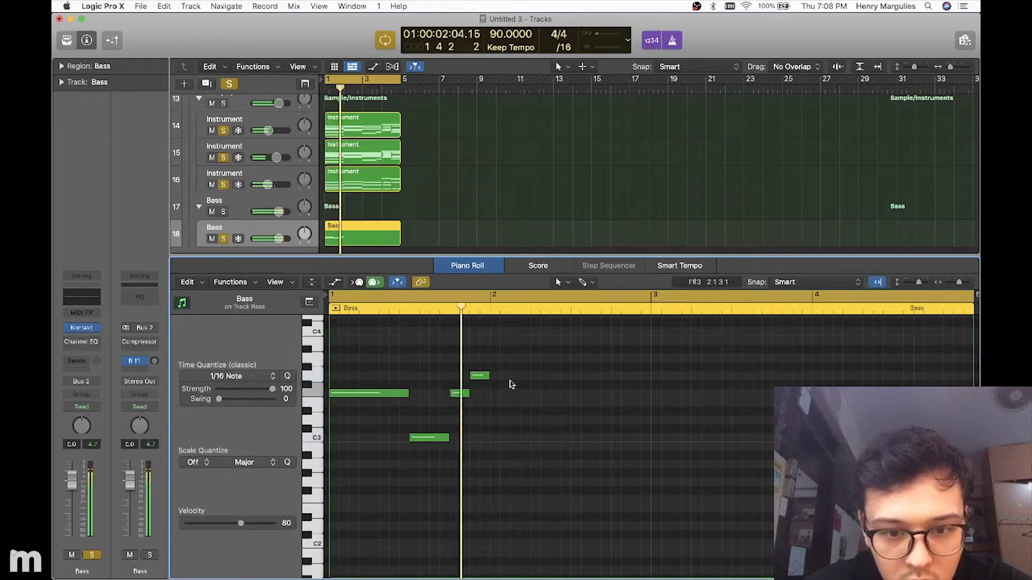
pyautogui.moveTo(485, 380); pyautogui.dragTo(568, 405)
pyautogui.press('space')
pyautogui.click(569, 388)
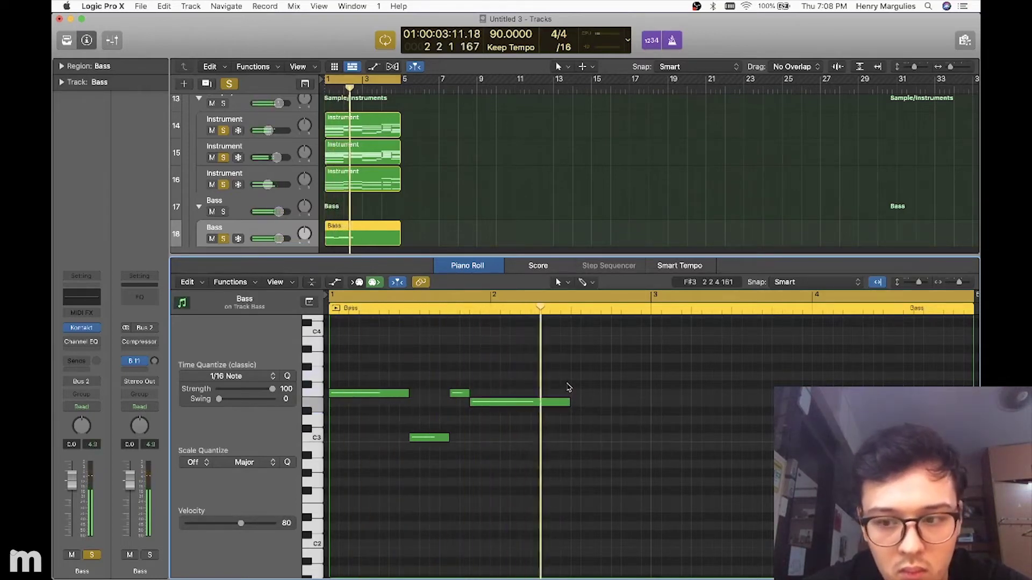
# Step: Add one-beat E3 bass notes on beats 3 and 4 of bar 2 and play the line back
pyautogui.moveTo(567, 402); pyautogui.dragTo(607, 403)
pyautogui.hscroll(5, 606, 406)
pyautogui.click(542, 429)
pyautogui.click(454, 307)
pyautogui.hscroll(-5, 541, 329)
pyautogui.click(570, 311)
pyautogui.press('space')
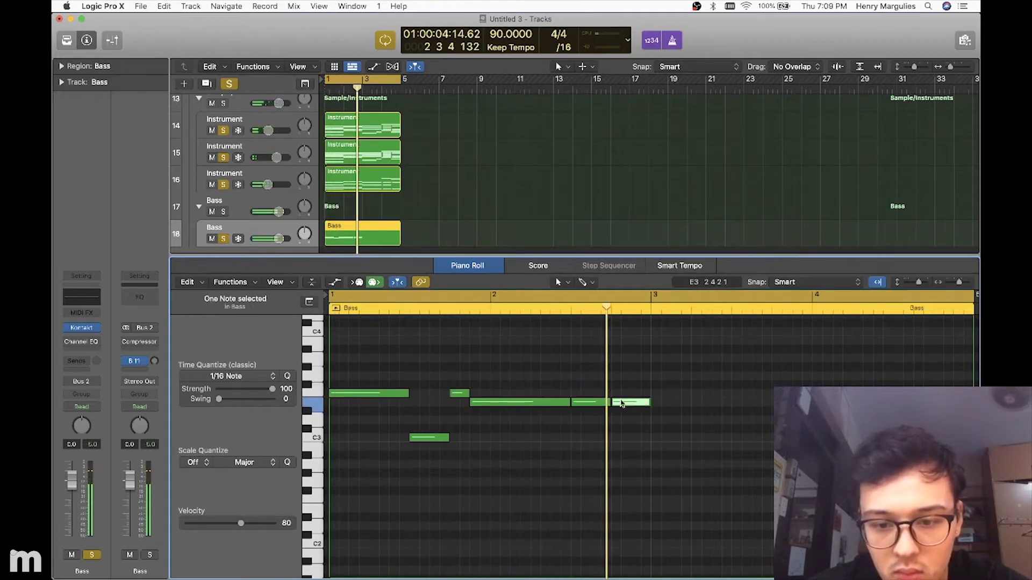
# Step: Replace bar 2's beat-4 note with eighth notes C3 and A2, and dismiss the overload alert to play it back
pyautogui.moveTo(621, 406); pyautogui.dragTo(622, 446)
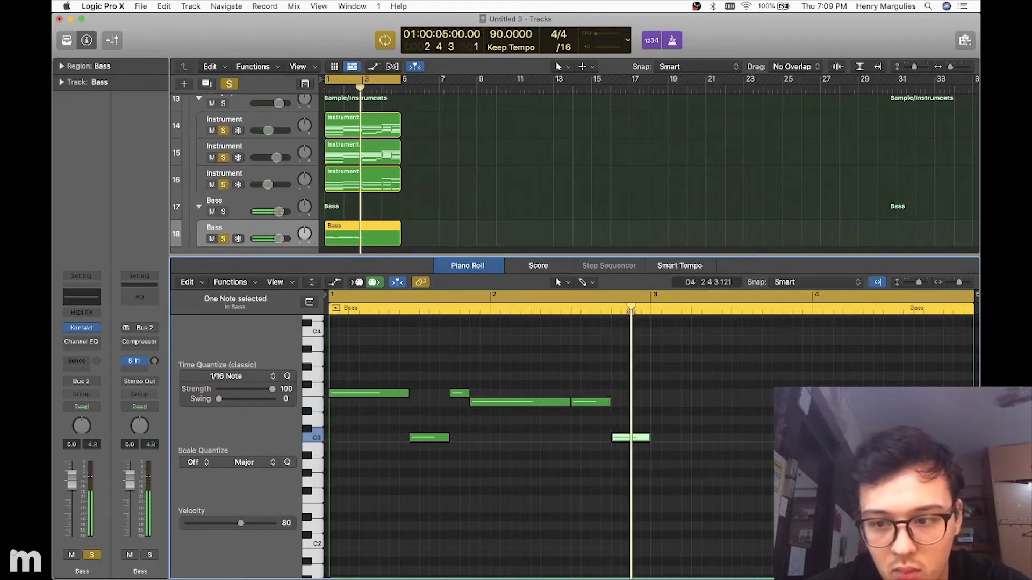
pyautogui.moveTo(641, 453); pyautogui.dragTo(640, 469)
pyautogui.click(668, 432)
pyautogui.press('space')
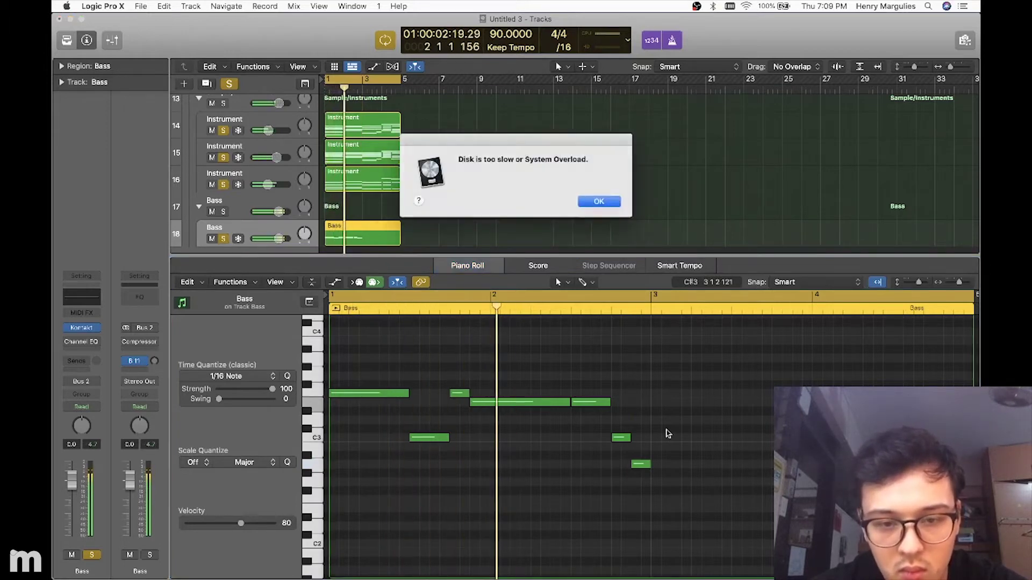
pyautogui.click(599, 202)
pyautogui.press('space')
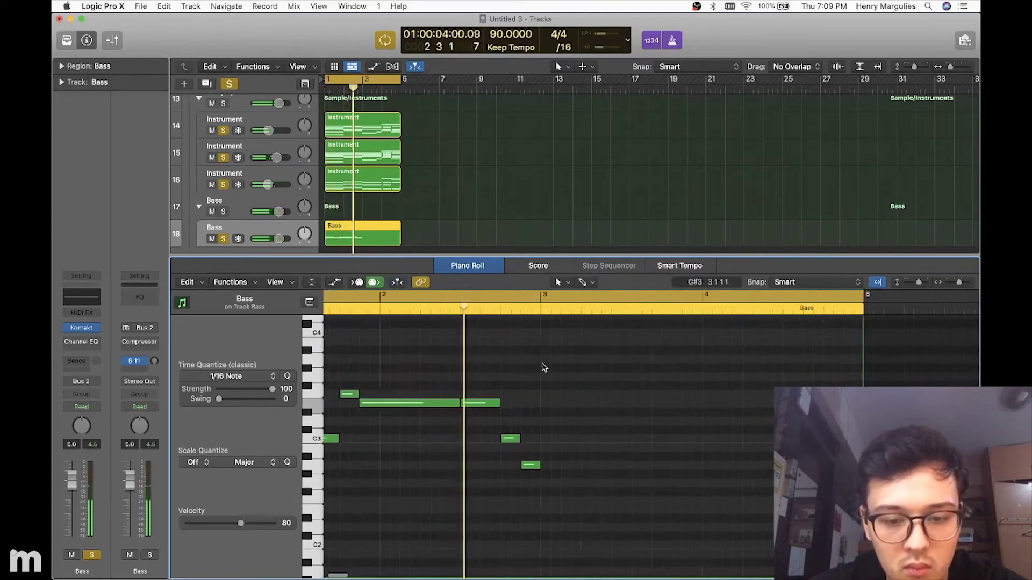
# Step: Extend the A2 note to beat 3 of bar 3, add a one-beat A2 after it and play back
pyautogui.moveTo(538, 466); pyautogui.dragTo(622, 478)
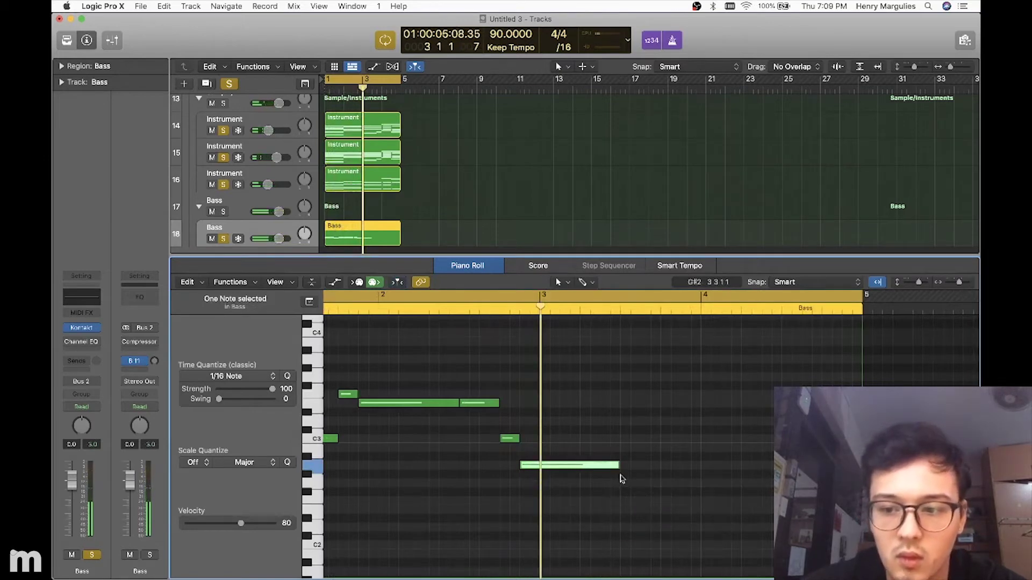
pyautogui.hscroll(3, 622, 478)
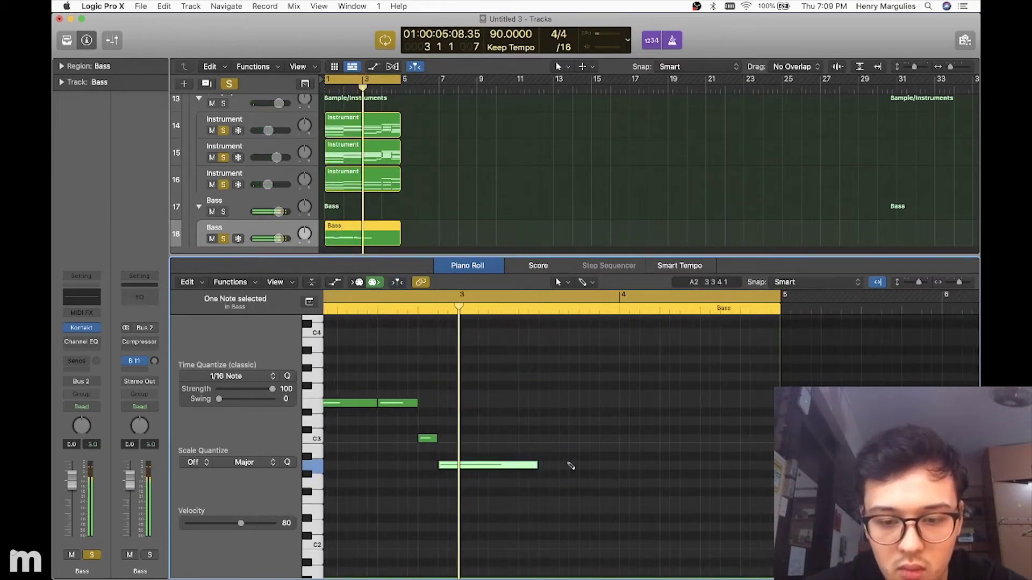
pyautogui.press('super+r')
pyautogui.hscroll(4, 595, 465)
pyautogui.moveTo(624, 471); pyautogui.dragTo(449, 467)
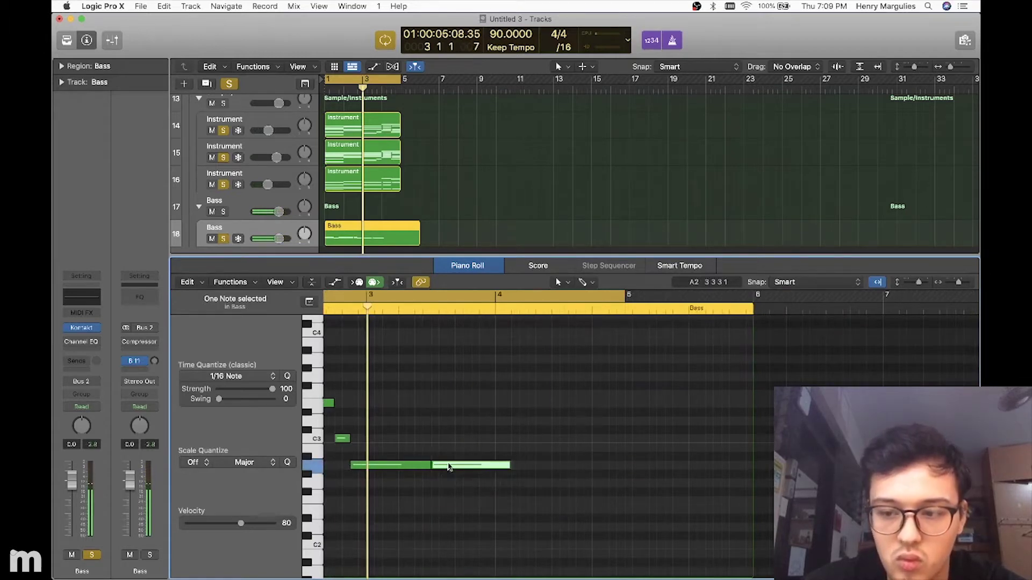
pyautogui.moveTo(508, 465); pyautogui.dragTo(461, 465)
pyautogui.click(494, 479)
pyautogui.press('space')
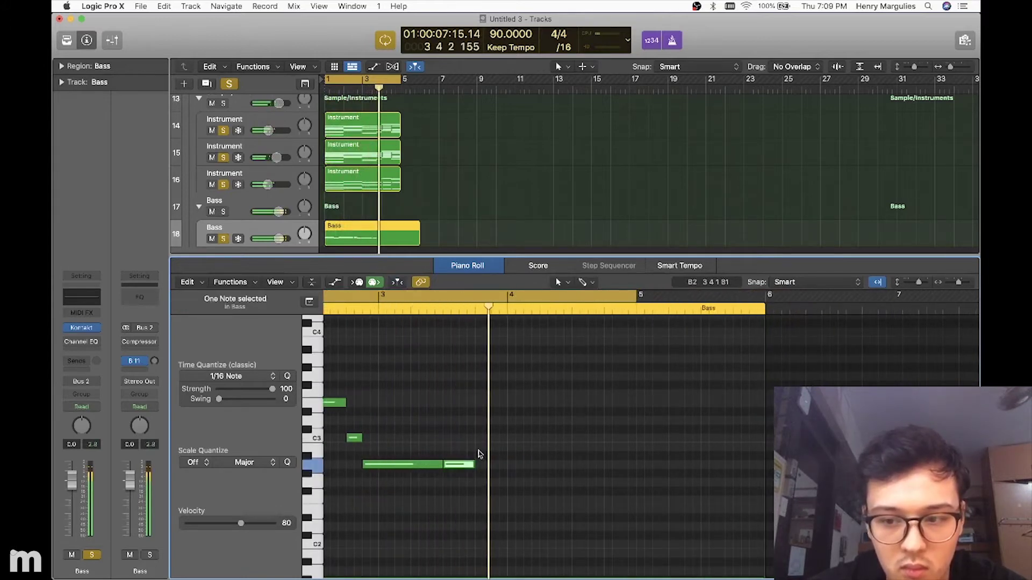
# Step: Fill beats 3 and 4 of bar 3 with eighth notes A2, A#2, B2 and E3
pyautogui.moveTo(497, 468); pyautogui.dragTo(481, 451)
pyautogui.keyDown('super'); pyautogui.click(494, 456); pyautogui.keyUp('super')
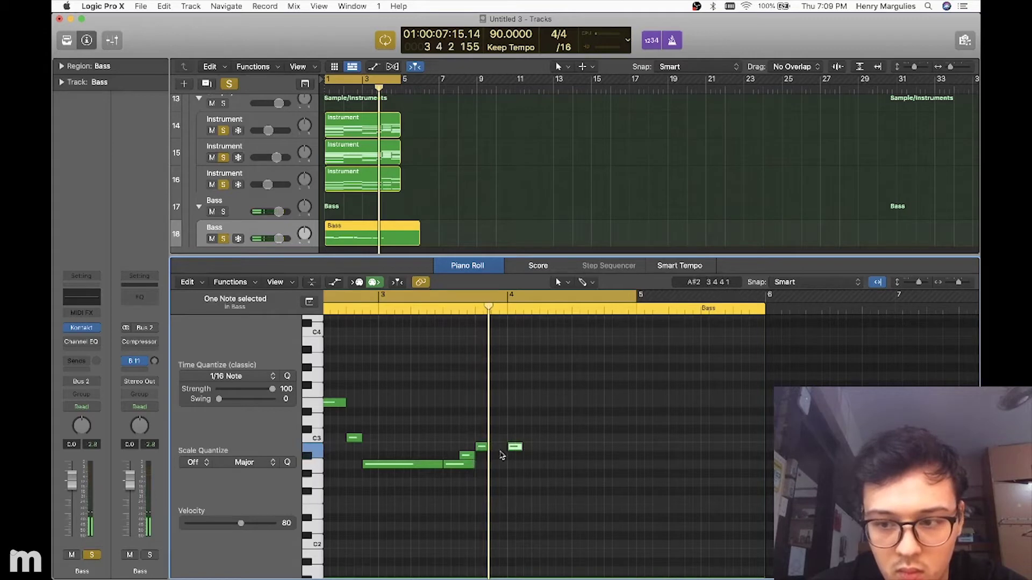
pyautogui.moveTo(513, 449); pyautogui.dragTo(497, 408)
pyautogui.moveTo(473, 468); pyautogui.dragTo(458, 467)
# Step: Raise the A#2 and B2 notes in bar 3 to B2 and C3, and play the passage with cycling off
pyautogui.click(353, 312)
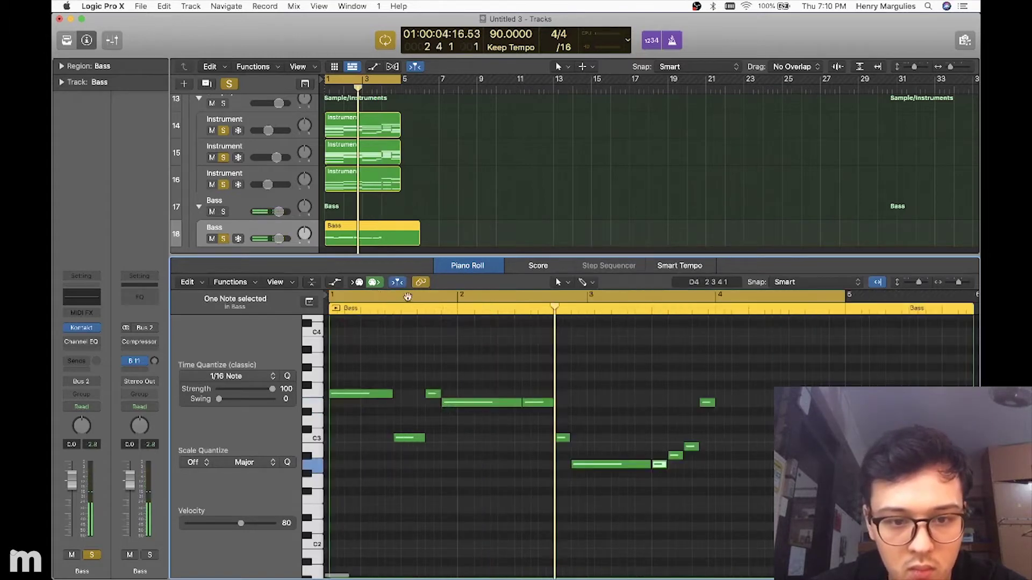
pyautogui.press('c')
pyautogui.press('space')
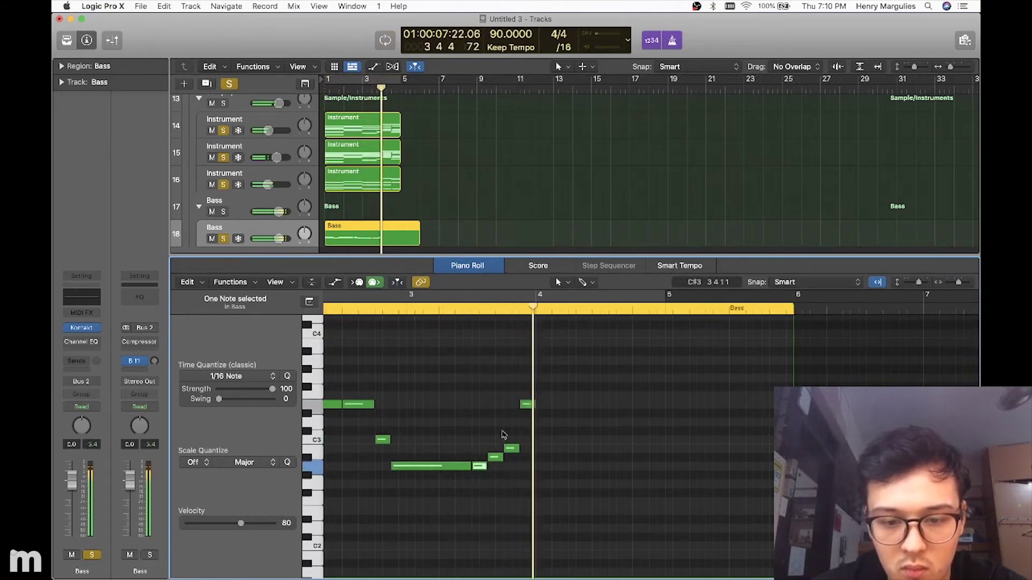
pyautogui.moveTo(512, 453); pyautogui.dragTo(498, 455)
pyautogui.click(365, 315)
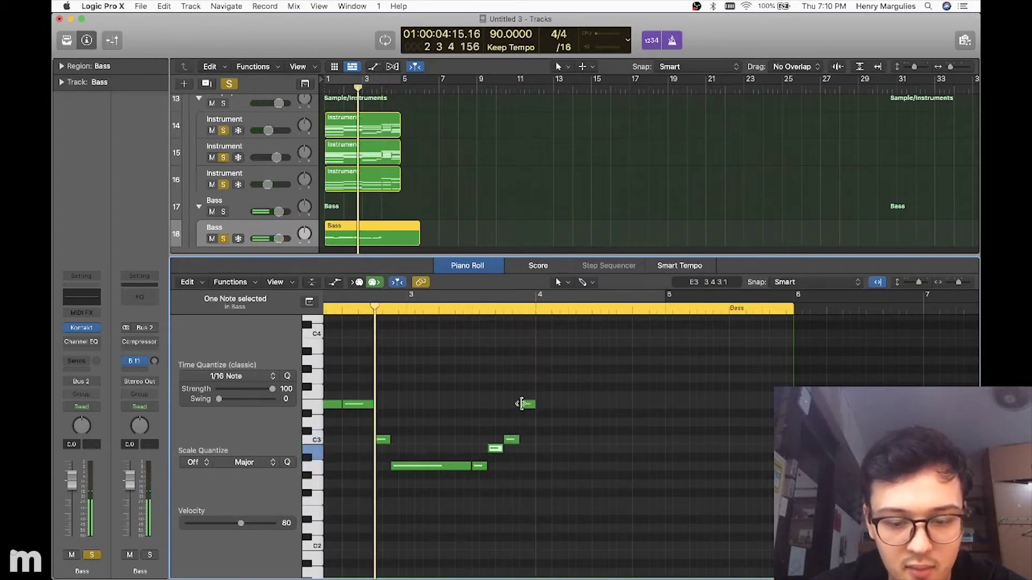
pyautogui.click(491, 427)
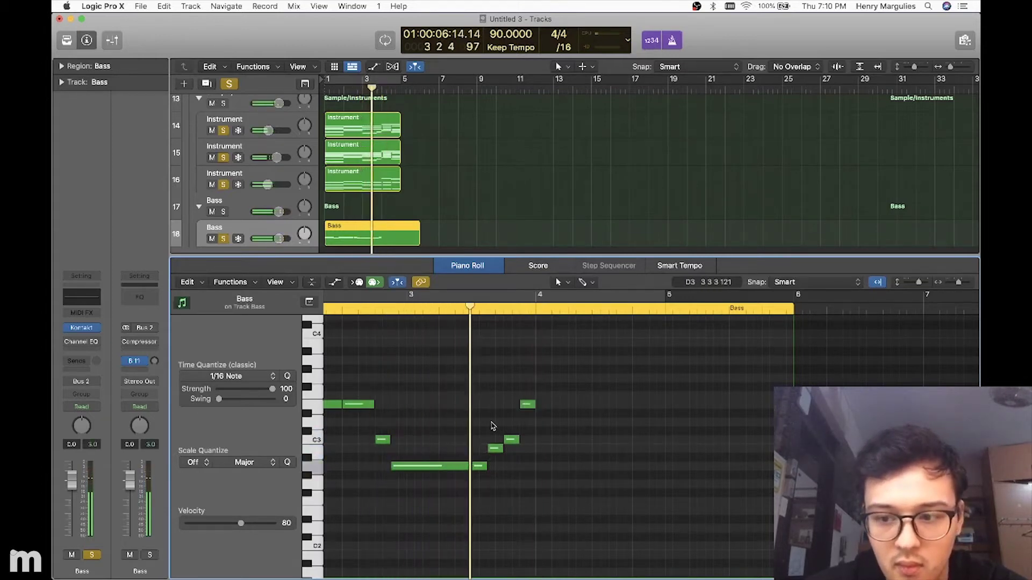
# Step: Lengthen bar 3's long A2 by an eighth note, shorten the following A2 and B2 to sixteenths, and play with cycling on
pyautogui.moveTo(471, 466); pyautogui.dragTo(453, 466)
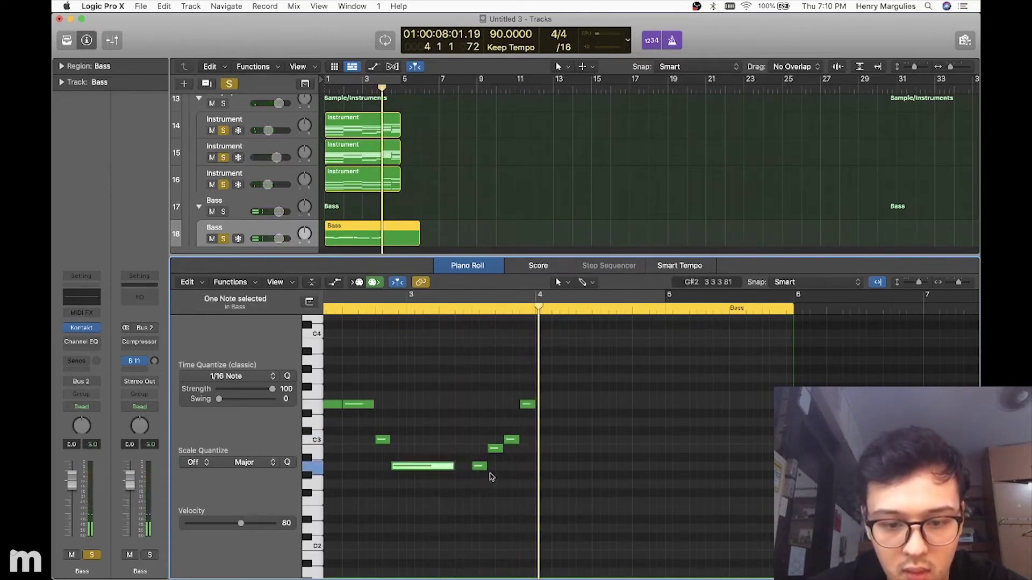
pyautogui.moveTo(483, 471)
pyautogui.mouseDown()
pyautogui.moveTo(507, 471)
pyautogui.moveTo(488, 467)
pyautogui.moveTo(497, 450)
pyautogui.moveTo(455, 467)
pyautogui.moveTo(487, 467)
pyautogui.mouseUp()
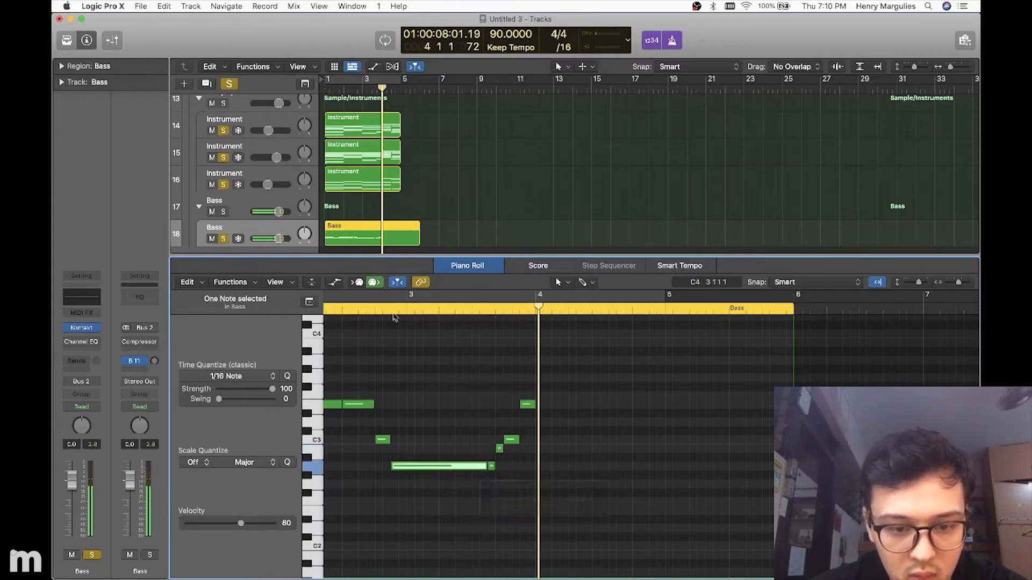
pyautogui.click(348, 310)
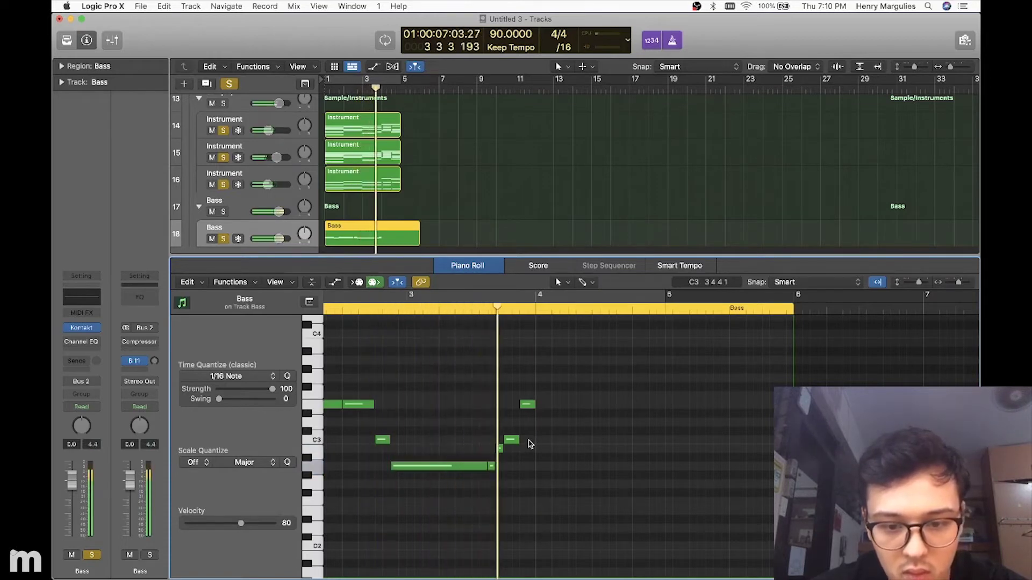
pyautogui.click(359, 86)
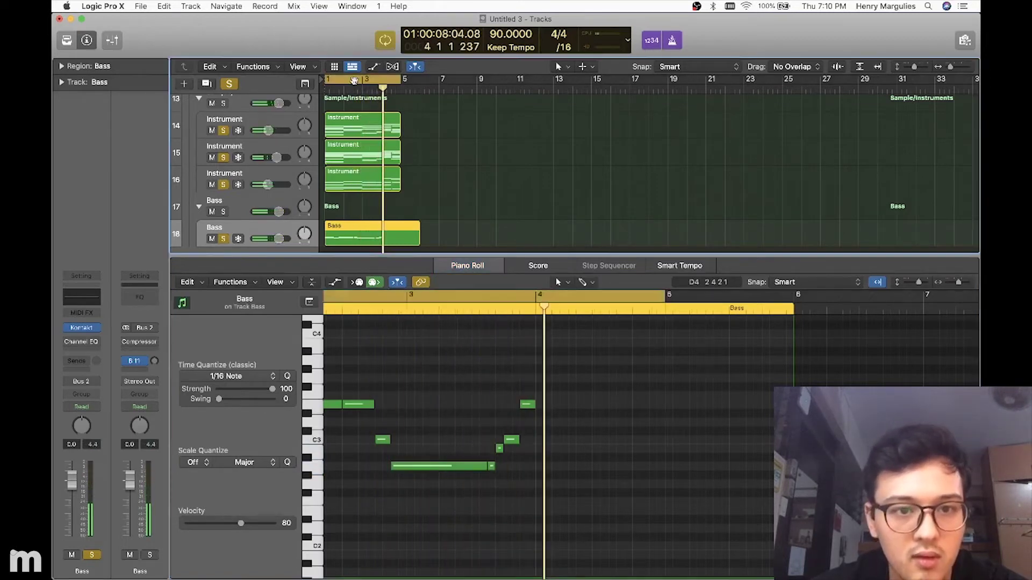
# Step: Add a two-beat A2 at the start of bar 4 and a one-beat B2 on beat 3, and play them back
pyautogui.click(620, 387)
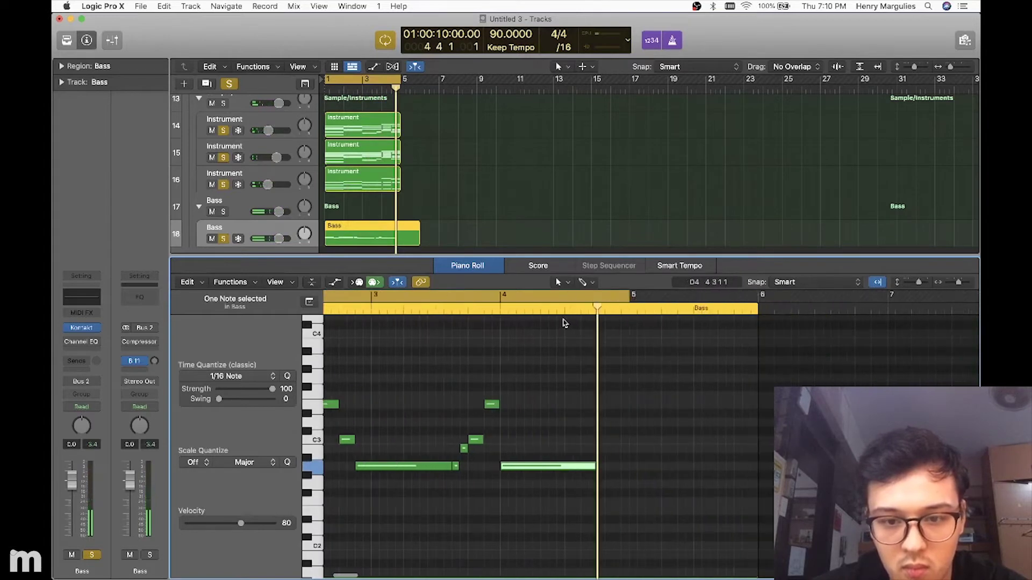
pyautogui.click(499, 312)
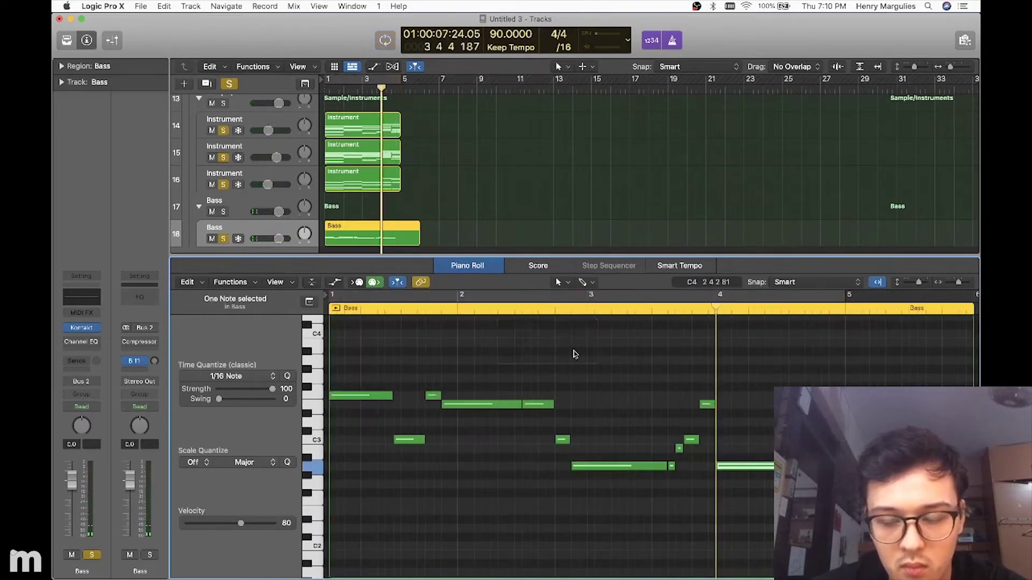
pyautogui.click(523, 311)
pyautogui.moveTo(536, 469); pyautogui.dragTo(536, 455)
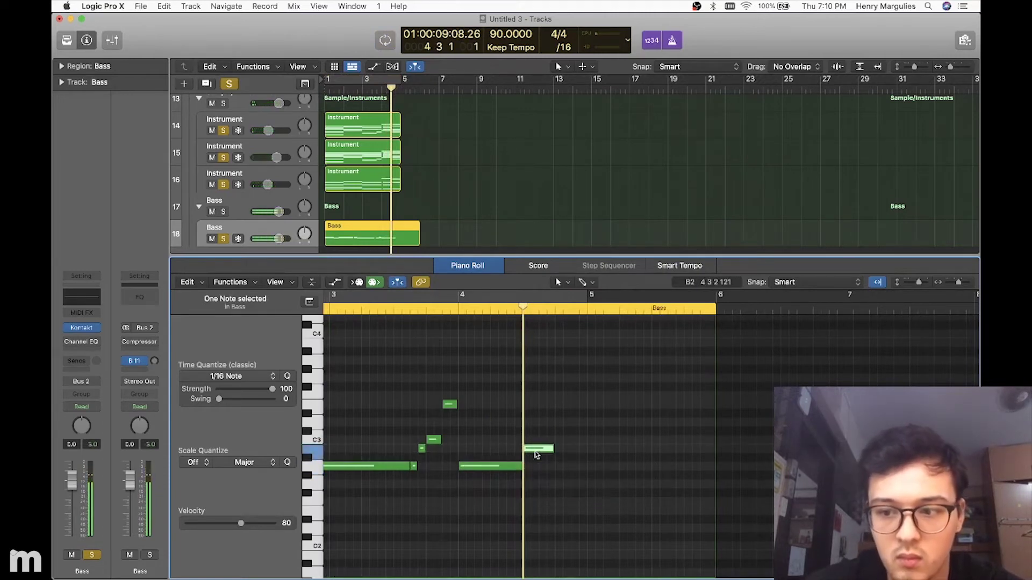
pyautogui.press('space')
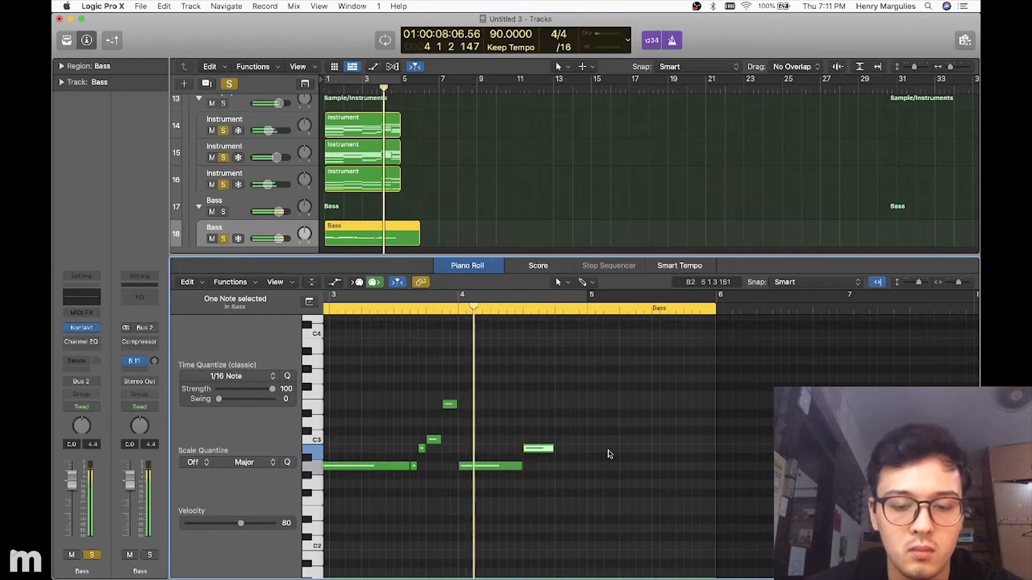
# Step: Add a one-beat C3 on beat 4 of bar 4 in the bass line and play it back with cycling on
pyautogui.click(609, 454)
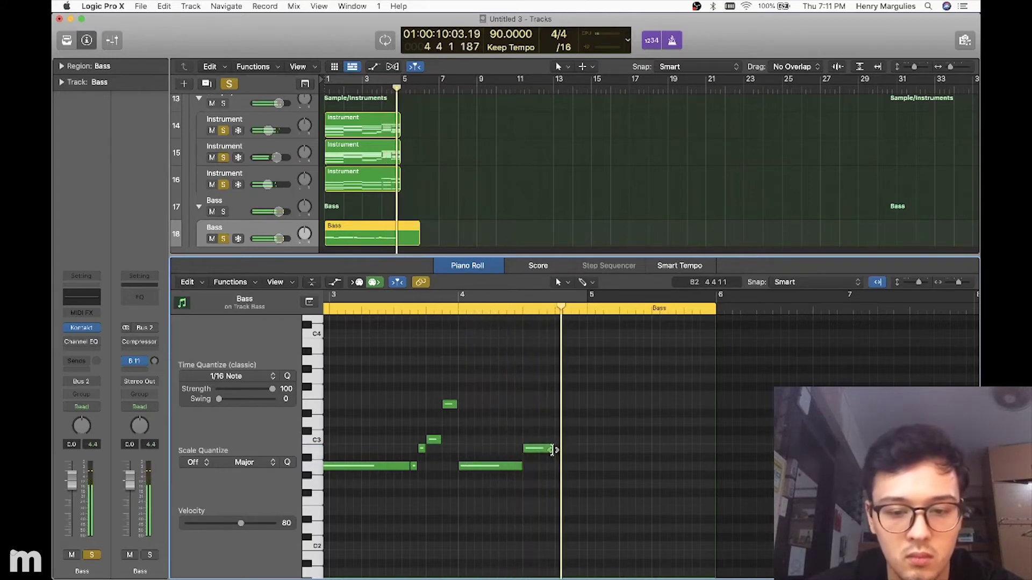
pyautogui.moveTo(573, 454); pyautogui.dragTo(574, 454)
pyautogui.click(545, 298)
pyautogui.press('space')
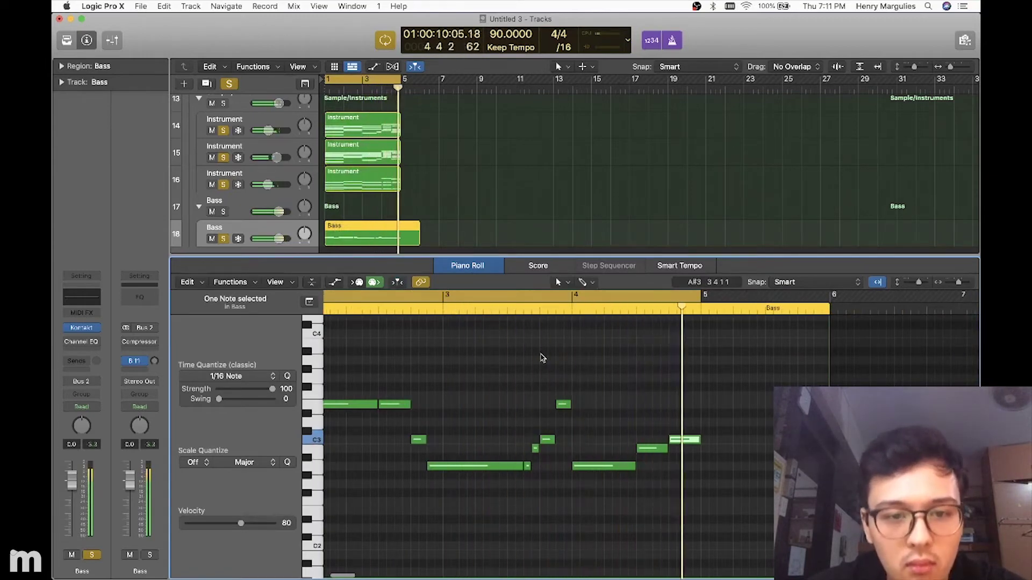
# Step: Shorten the Bass region to four bars, ending at bar 5, and close the piano roll
pyautogui.moveTo(416, 238); pyautogui.dragTo(401, 238)
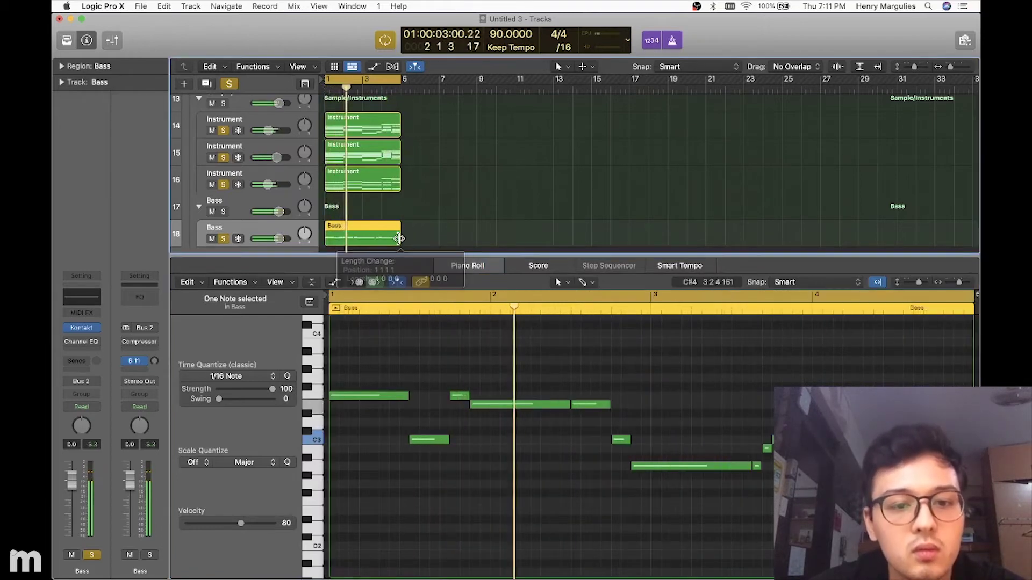
pyautogui.click(454, 355)
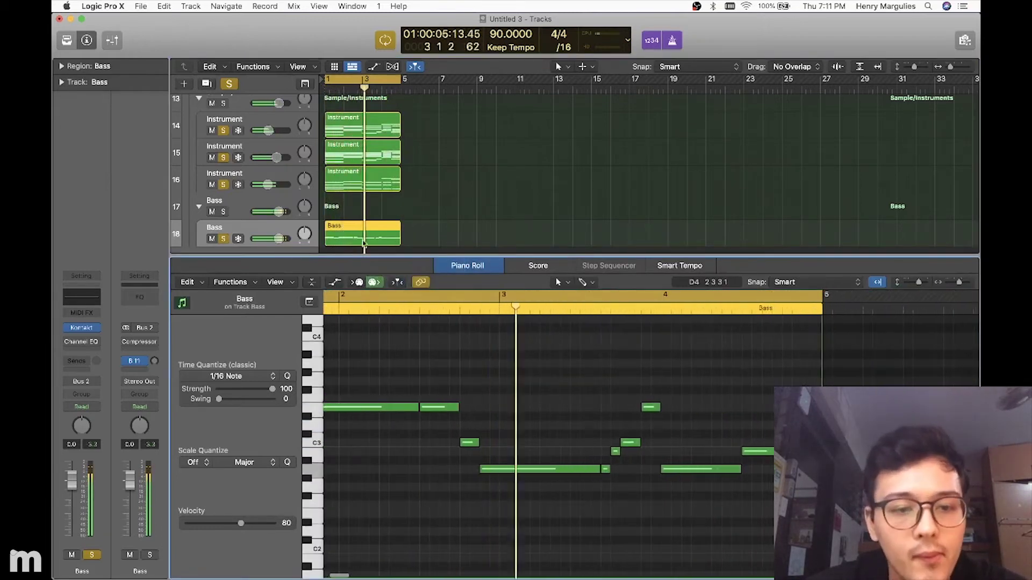
pyautogui.press('e')
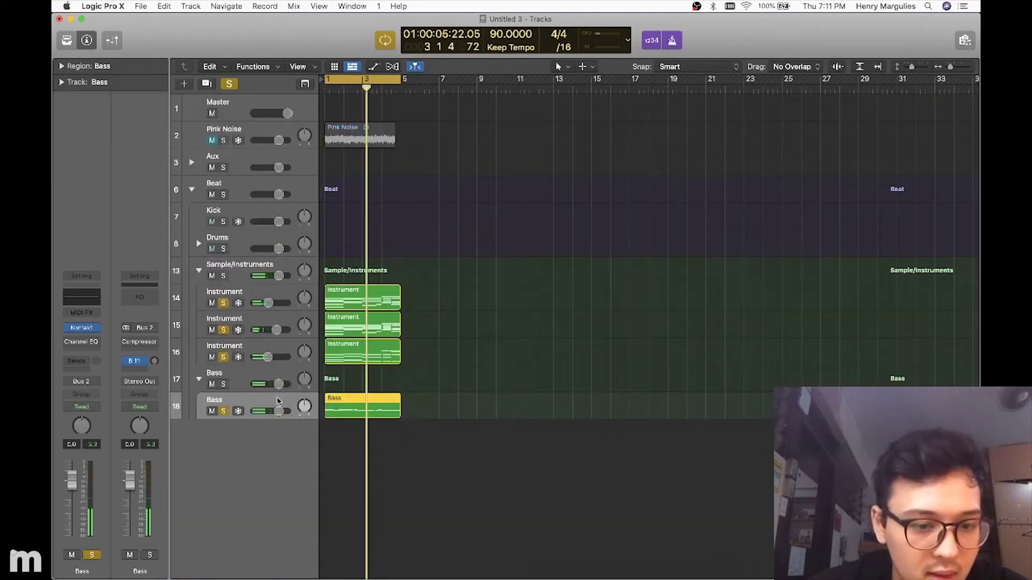
# Step: Create two duplicates of the Bass track and copy the four-bar Bass region onto both
pyautogui.doubleClick(412, 415)
pyautogui.press('Return')
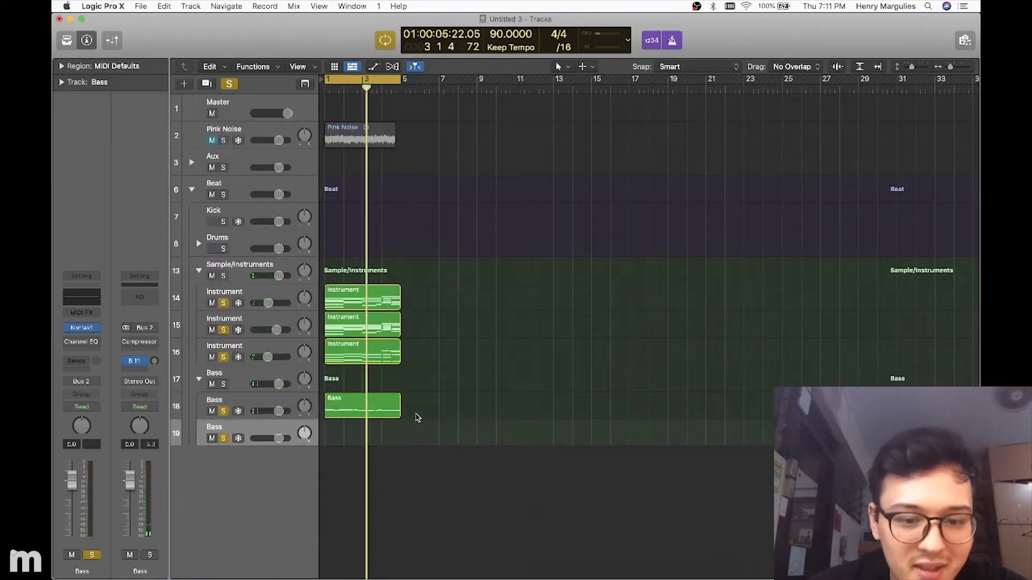
pyautogui.doubleClick(417, 412)
pyautogui.press('Return')
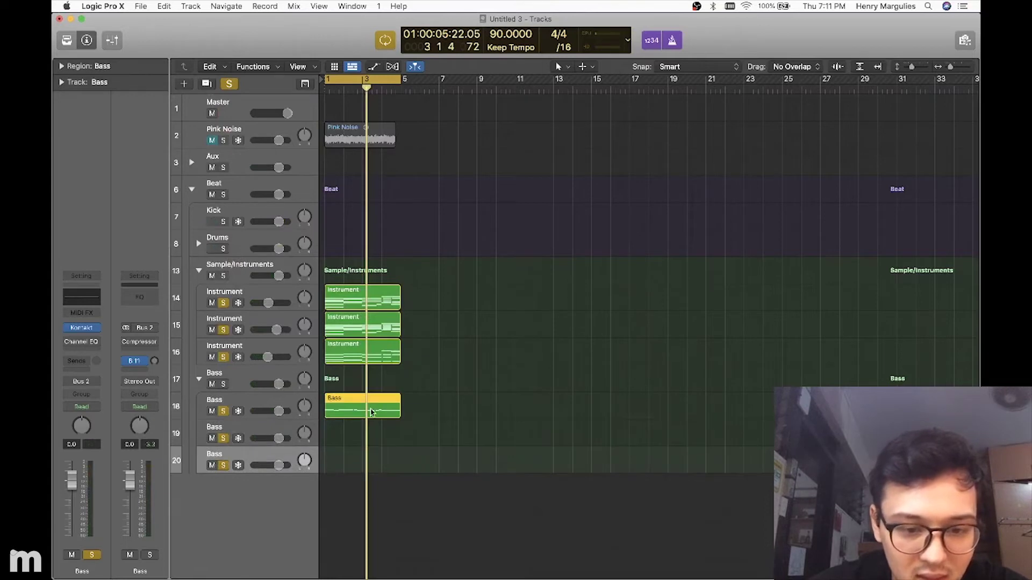
pyautogui.moveTo(384, 402); pyautogui.dragTo(352, 465)
pyautogui.press('cmd+r')
# Step: Transpose every note in the second Bass track's region down one octave
pyautogui.doubleClick(361, 438)
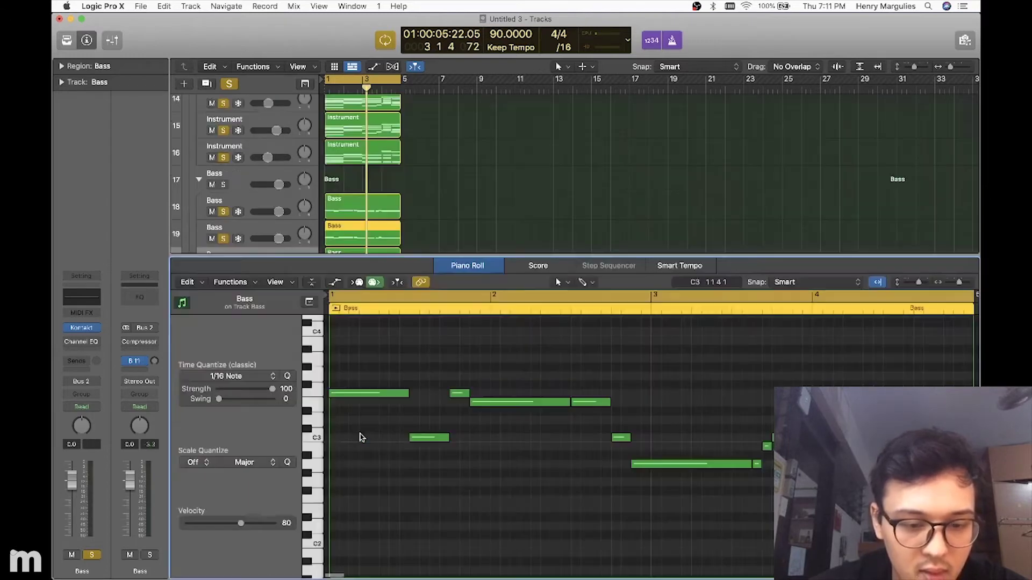
pyautogui.press('super+a')
pyautogui.hotkey('alt', 'shift', 'Down')
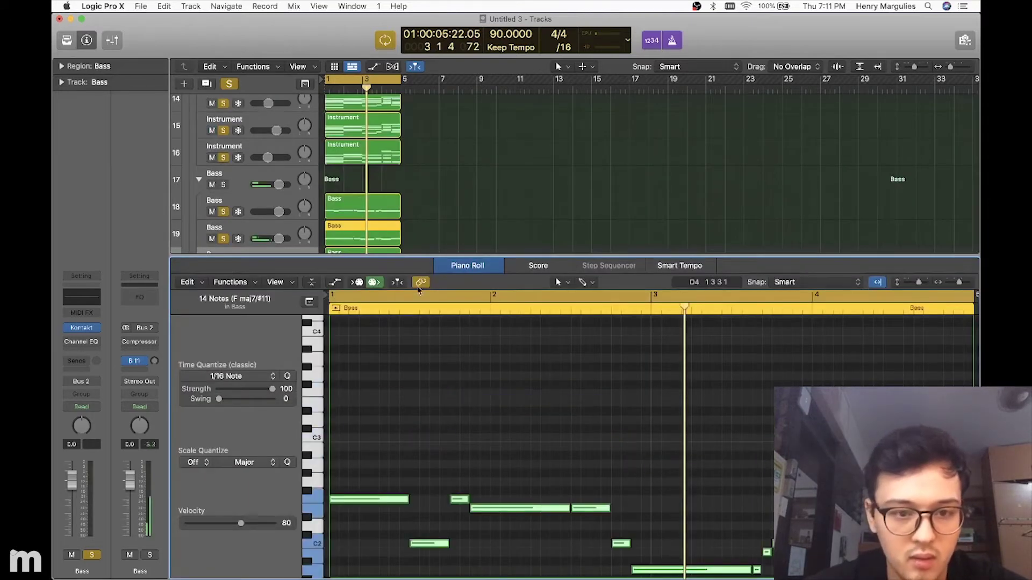
# Step: Play from the start with the third Bass track muted, and unmute that track
pyautogui.scroll(-2, 347, 156)
pyautogui.click(212, 225)
pyautogui.press('Return')
pyautogui.press('space')
pyautogui.click(390, 332)
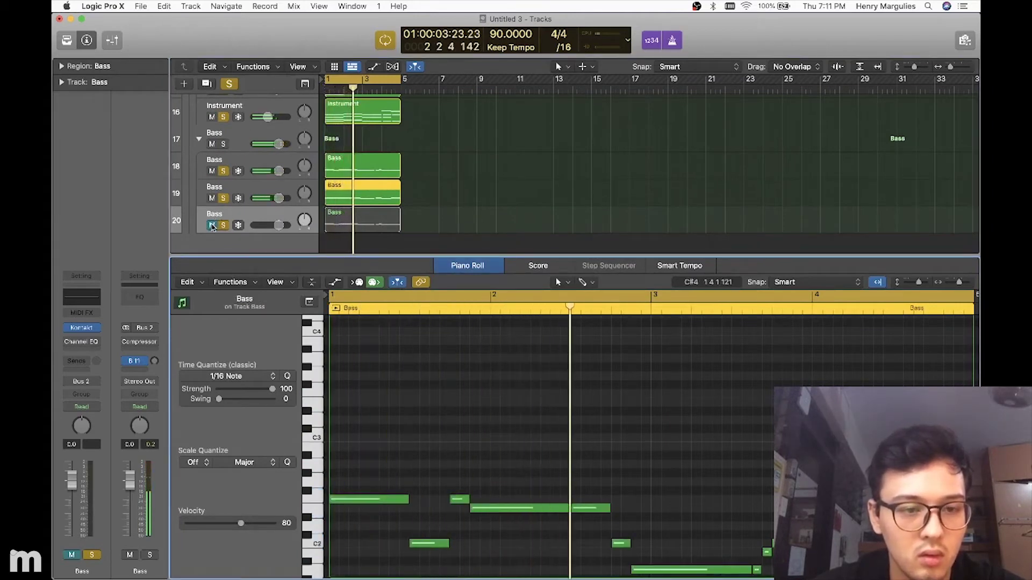
pyautogui.click(212, 225)
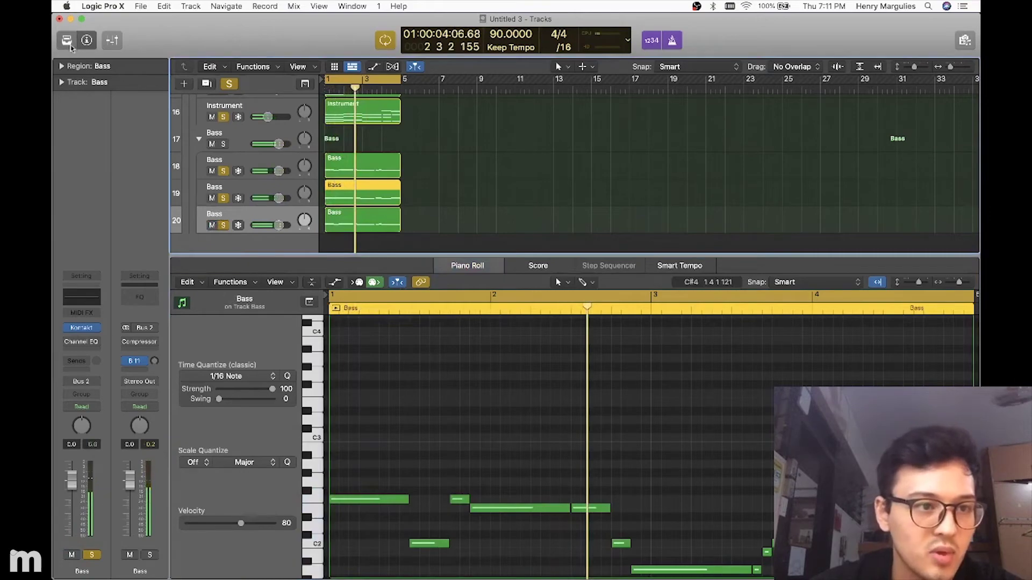
# Step: Search the sound library for "sub", load Subby Bass on the third Bass track, and play it back
pyautogui.click(68, 44)
pyautogui.write('sub')
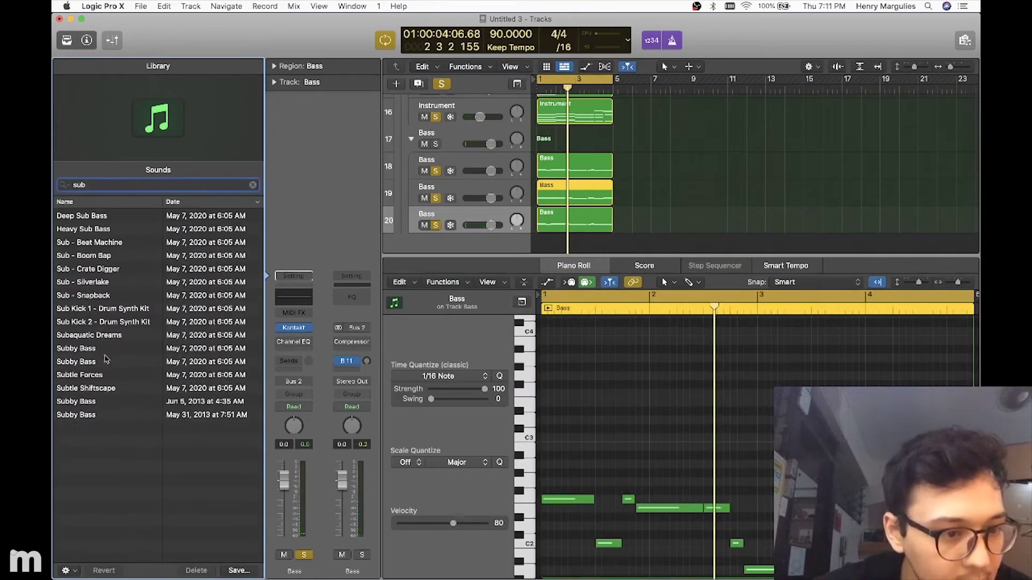
pyautogui.click(128, 349)
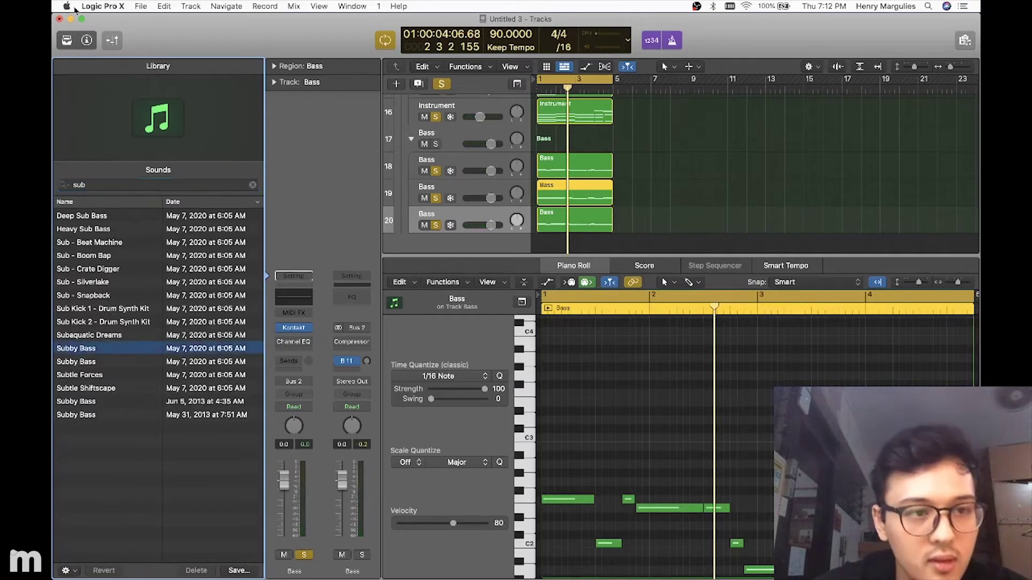
pyautogui.click(66, 40)
pyautogui.press('space')
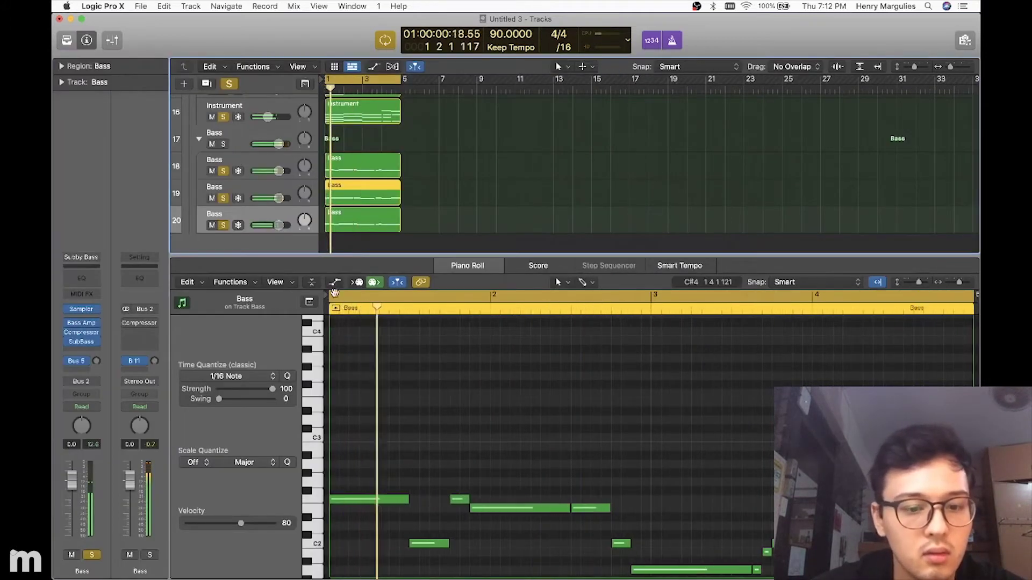
# Step: Listen to the third Bass track without the other two by unsoloing them, and solo them again
pyautogui.click(223, 198)
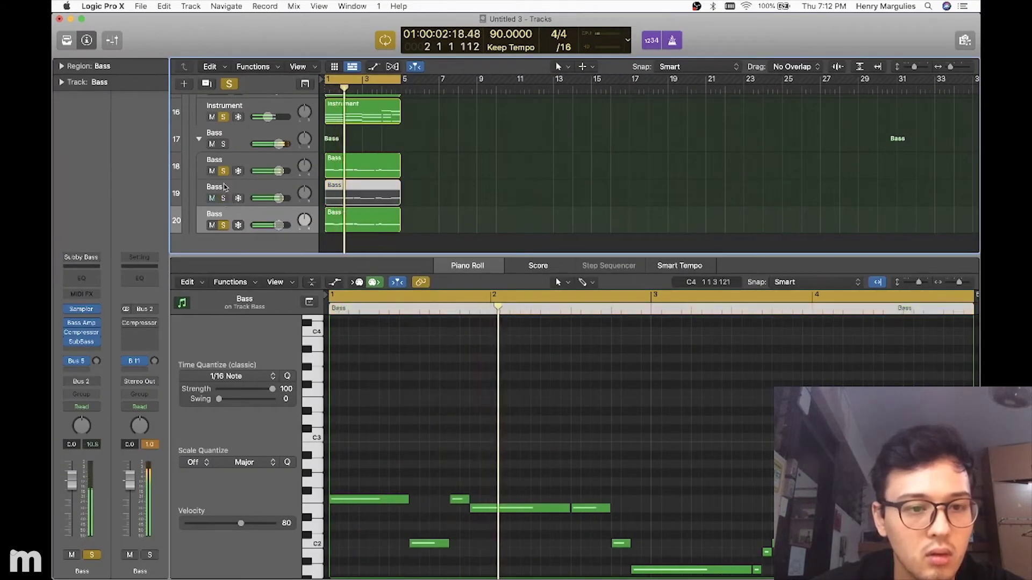
pyautogui.click(223, 171)
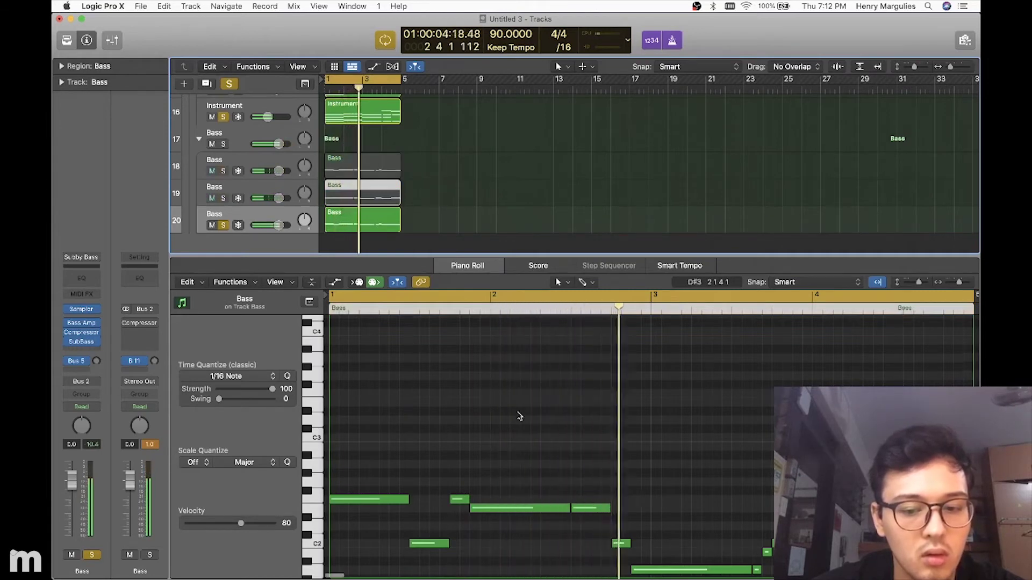
pyautogui.scroll(-3, 520, 417)
pyautogui.click(223, 198)
pyautogui.click(223, 171)
pyautogui.click(223, 171)
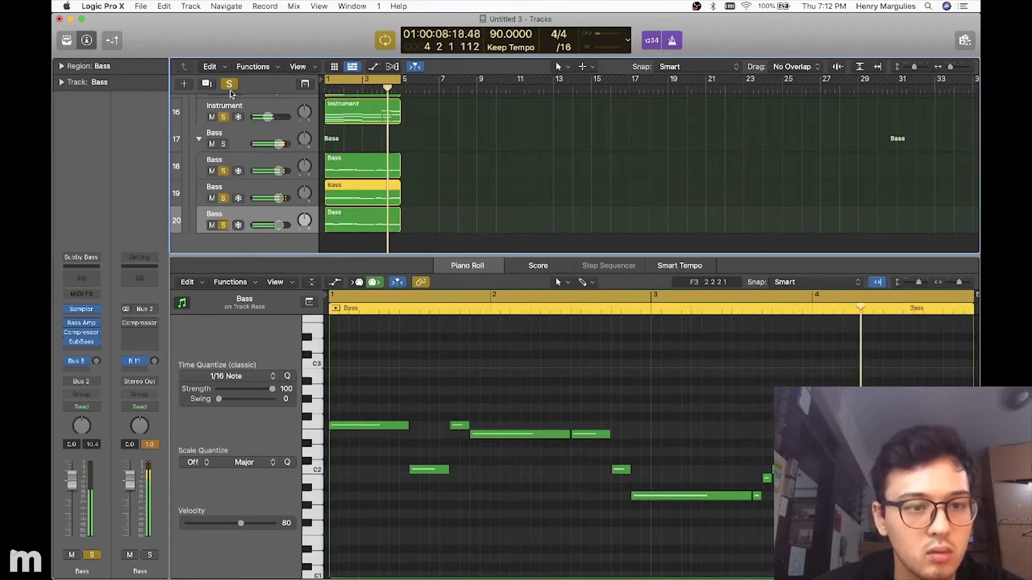
# Step: Clear all solos, close the piano roll, and collapse the Bass and Sample/Instruments track stacks
pyautogui.click(229, 84)
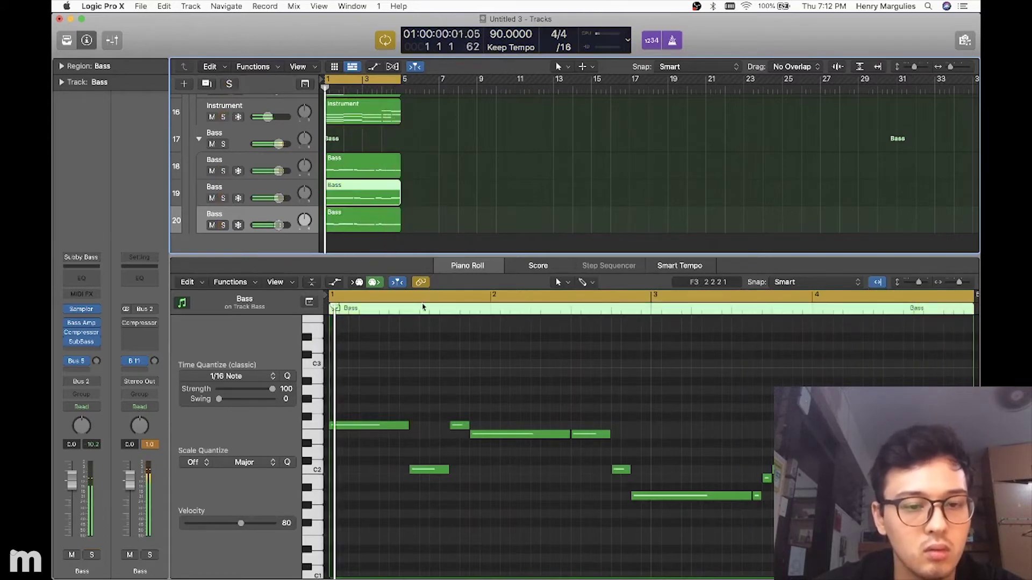
pyautogui.press('e')
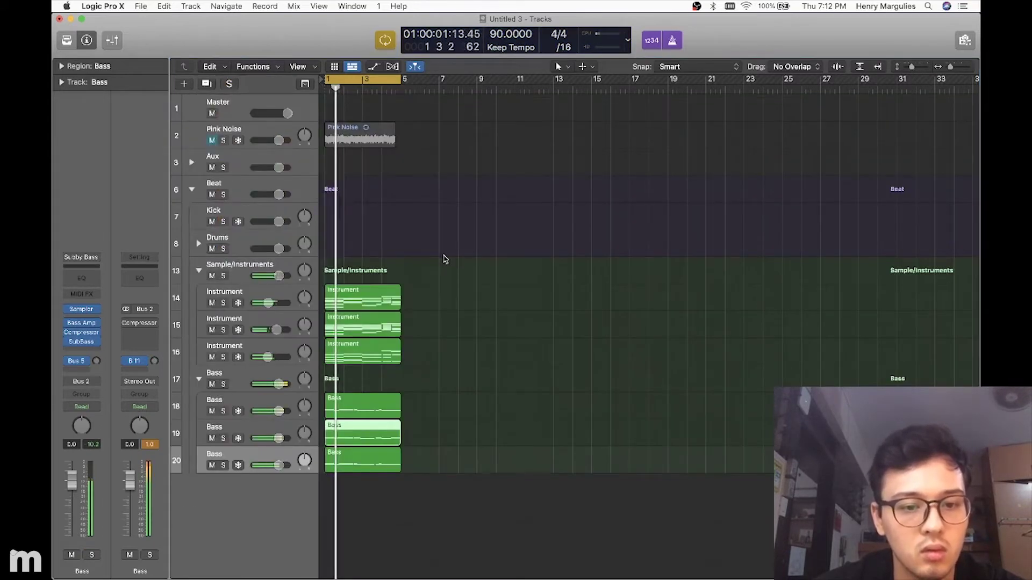
pyautogui.click(199, 379)
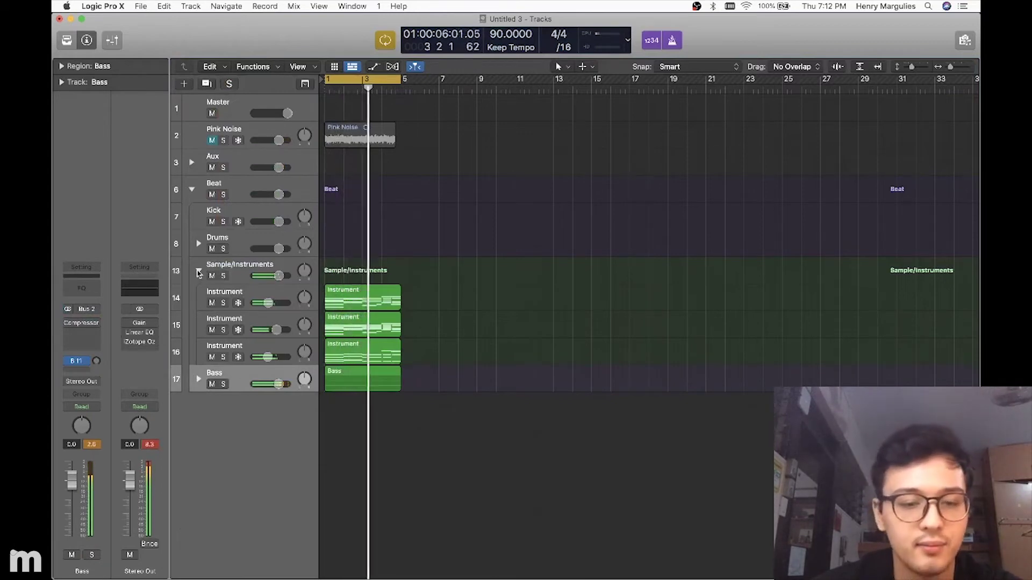
pyautogui.click(198, 273)
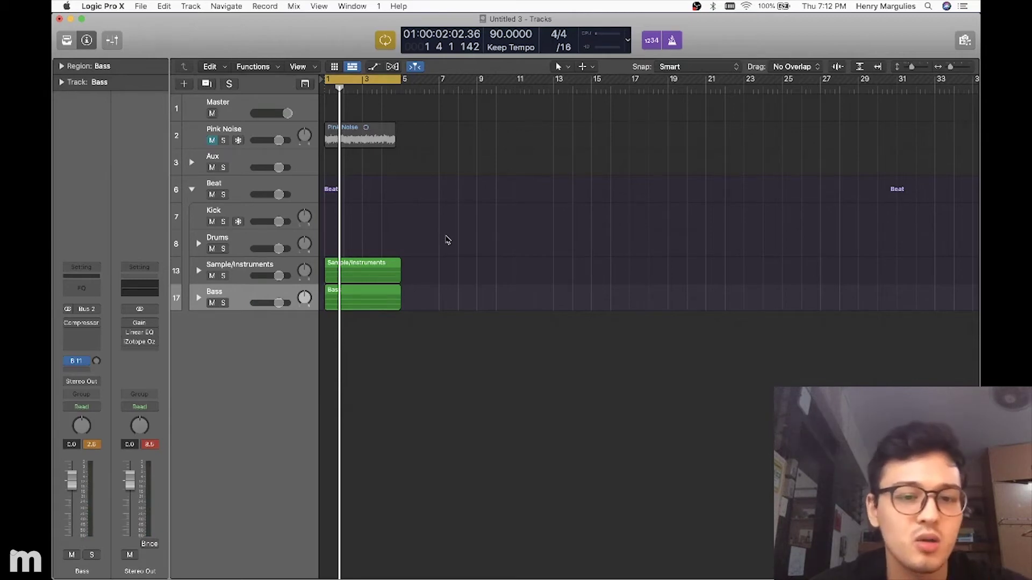
# Step: Play the looped instruments and bass together, lowering the system volume
pyautogui.press('space')
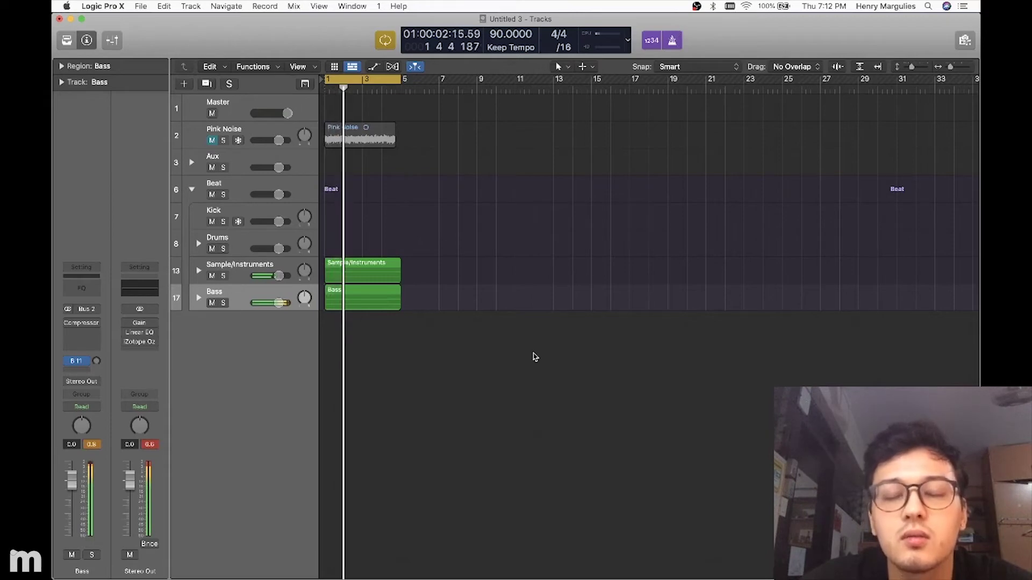
pyautogui.press('XF86AudioLowerVolume')
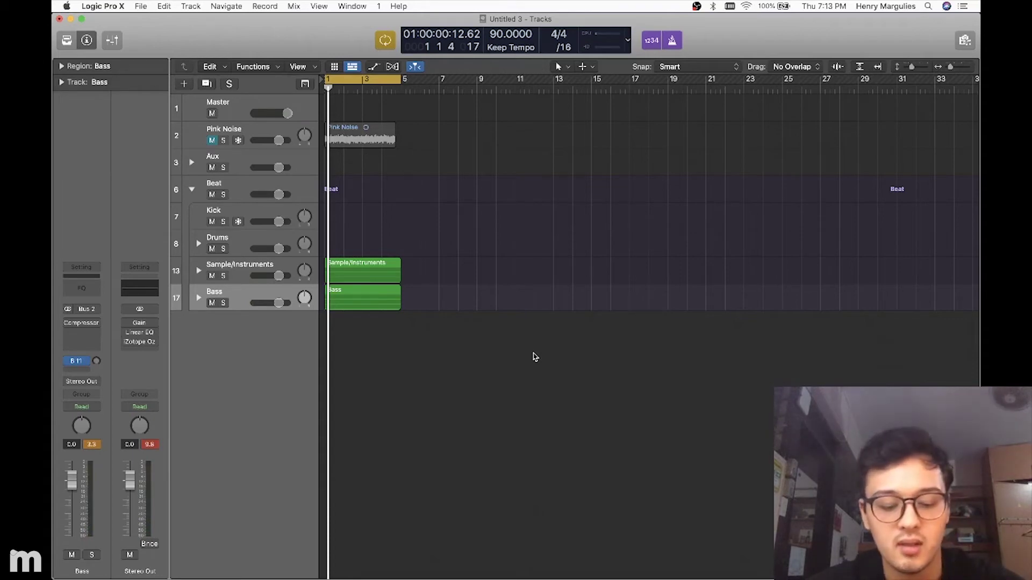
pyautogui.press('space')
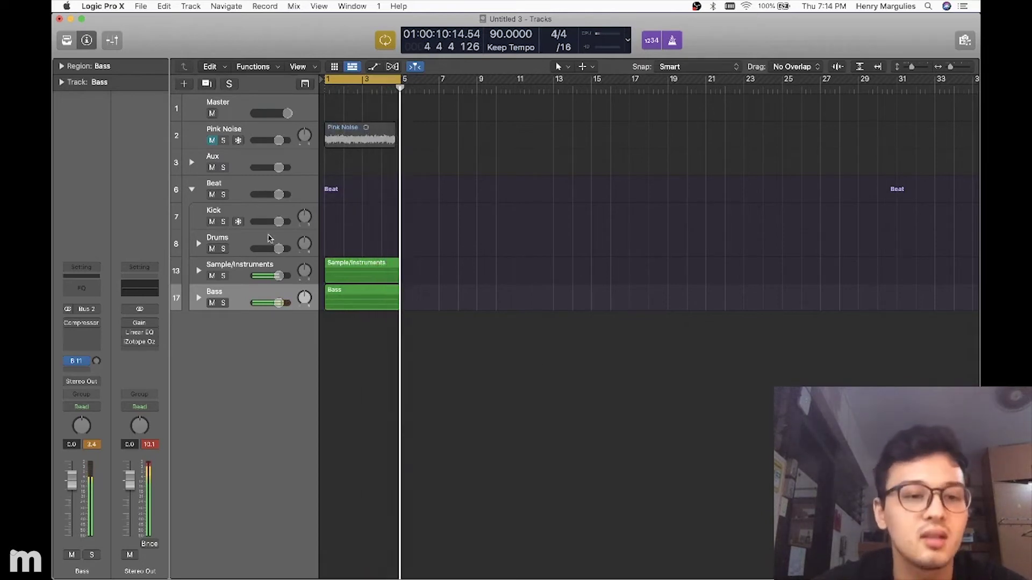
# Step: Open Battery 4 on the Kick track and browse from the Snares folder to the Kicks sample folder
pyautogui.click(221, 208)
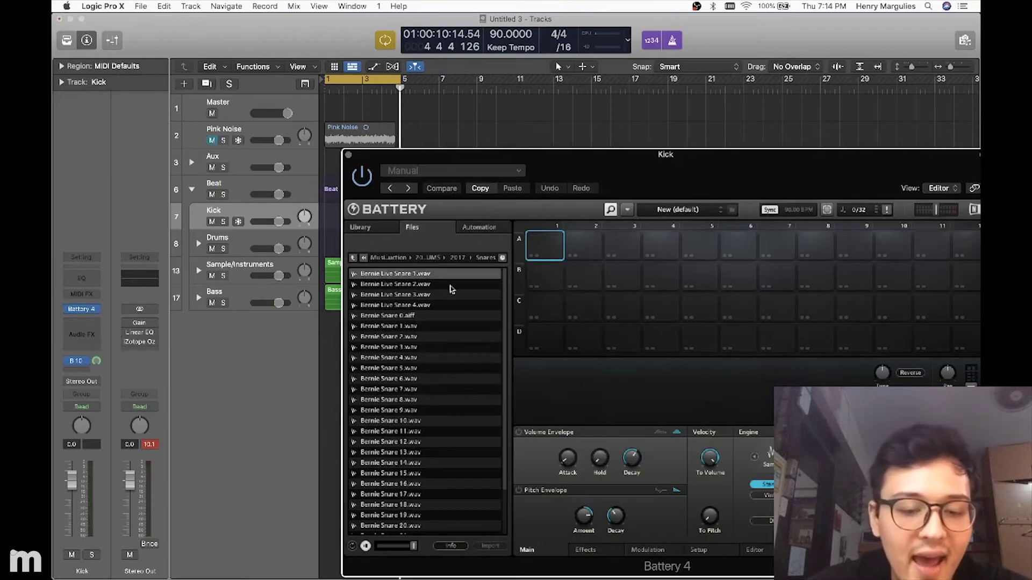
pyautogui.click(456, 259)
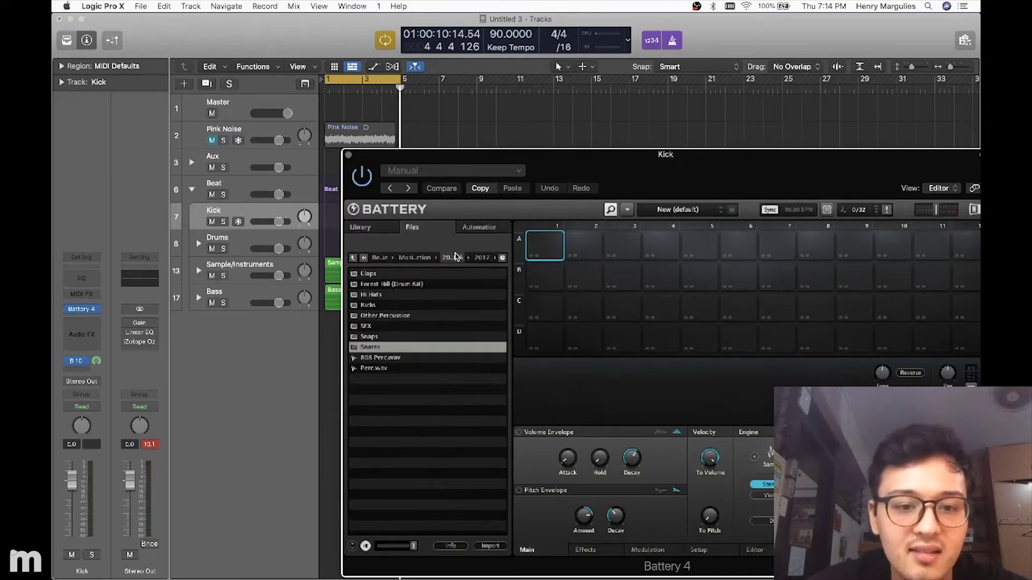
pyautogui.doubleClick(393, 309)
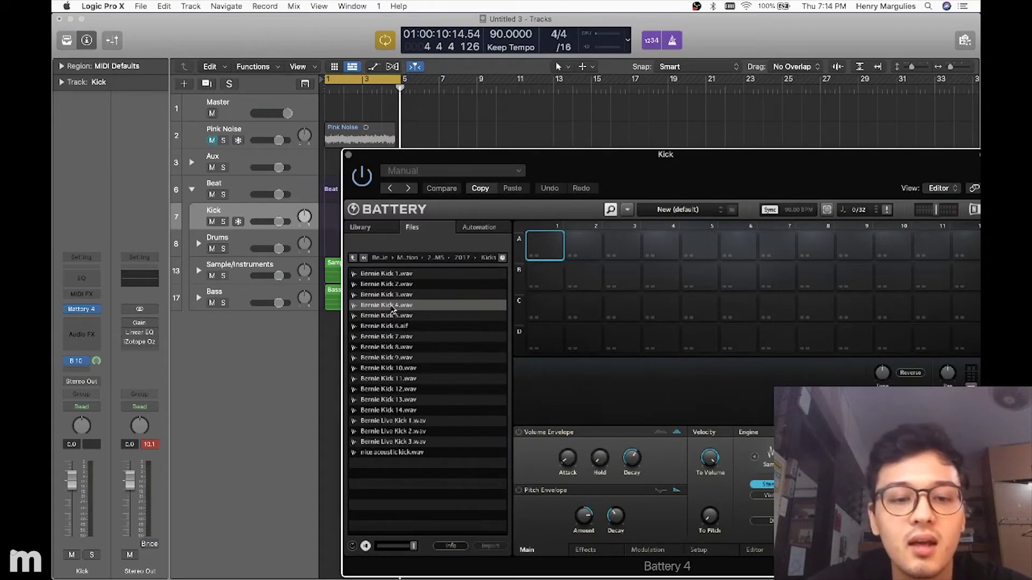
# Step: Audition the Bernie Kick samples in the Kicks folder, from Bernie Kick 1 through Bernie Kick 11
pyautogui.click(407, 277)
pyautogui.click(407, 293)
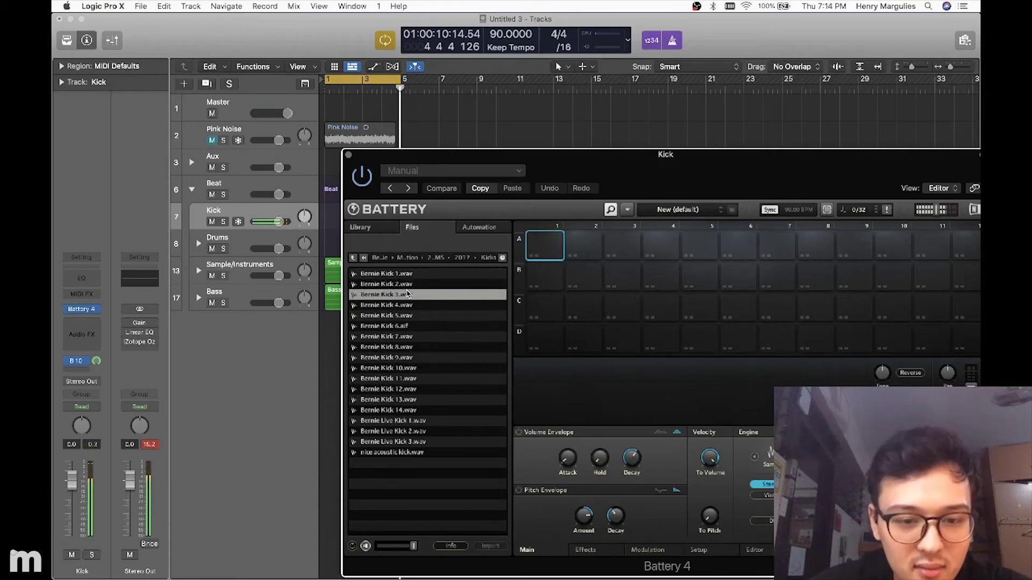
pyautogui.click(410, 285)
pyautogui.click(406, 306)
pyautogui.click(405, 317)
pyautogui.click(406, 327)
pyautogui.click(404, 348)
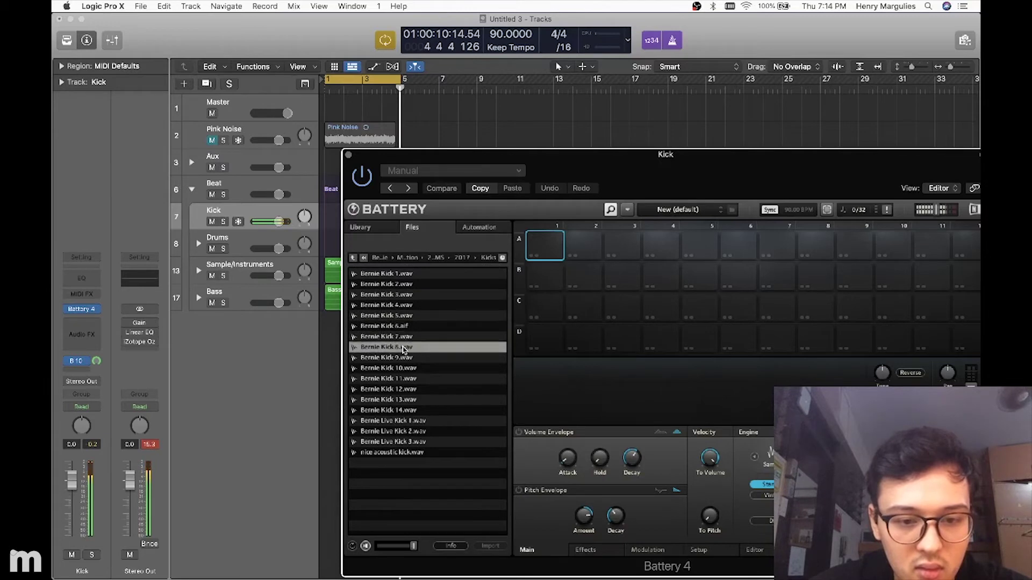
pyautogui.click(406, 357)
pyautogui.click(406, 368)
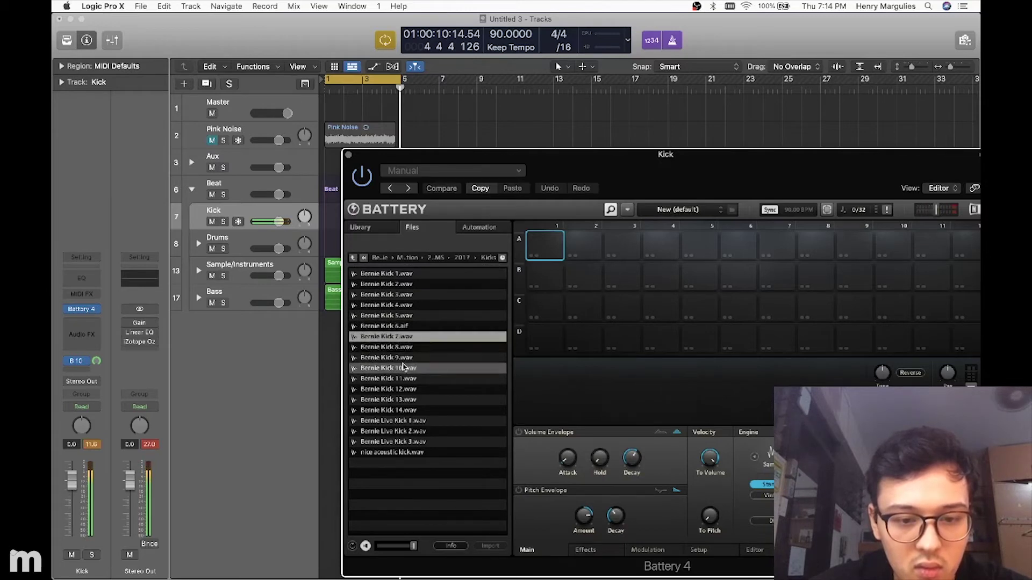
pyautogui.click(406, 378)
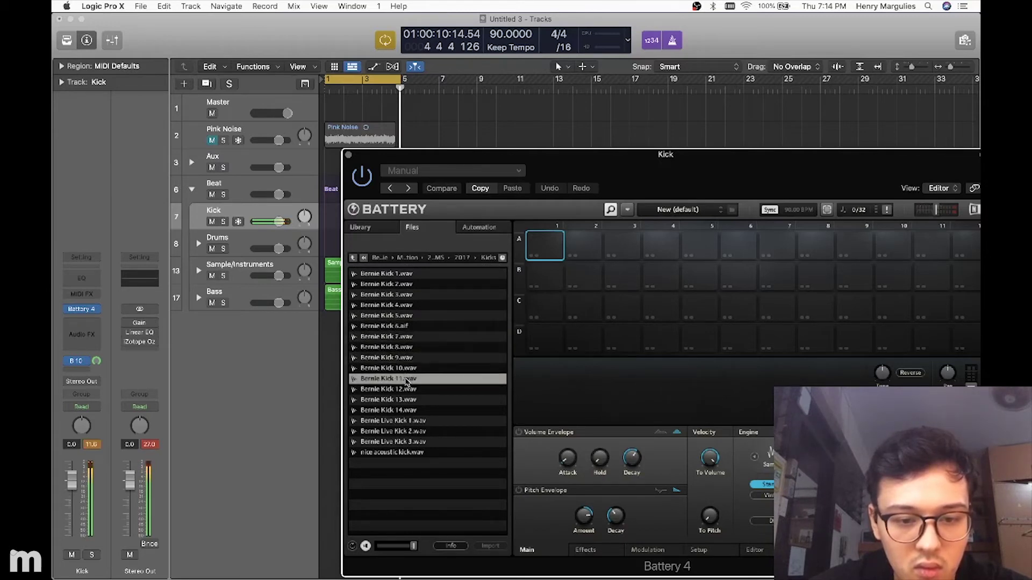
# Step: Load Bernie Kick 11.wav into cell A1 of the drum sampler and close the plug-in window
pyautogui.moveTo(412, 381); pyautogui.dragTo(545, 245)
pyautogui.moveTo(471, 155); pyautogui.dragTo(322, 117)
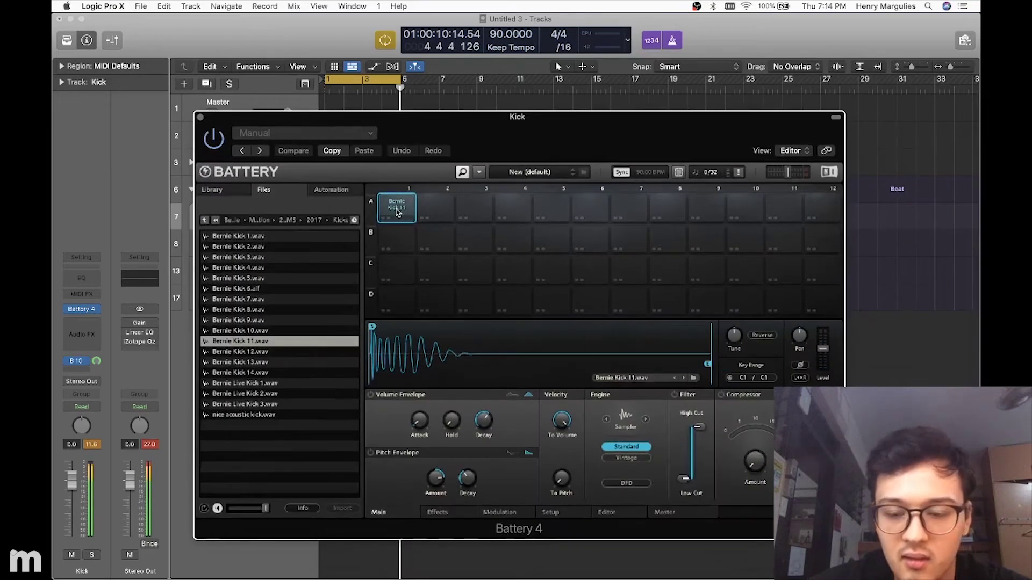
pyautogui.click(200, 118)
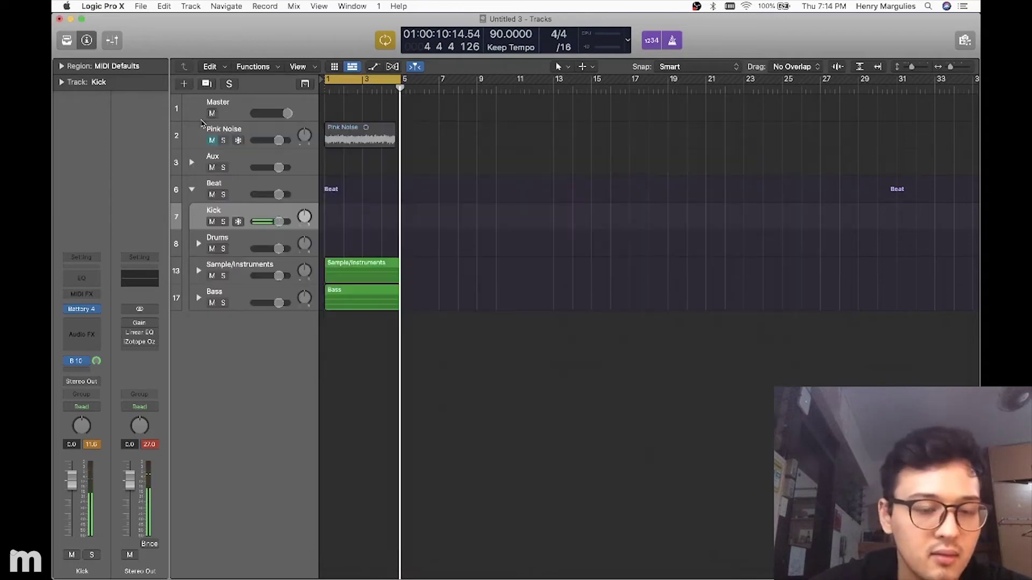
# Step: Create an empty MIDI region at bar 1 on the Kick track and extend it to four bars
pyautogui.rightClick(326, 214)
pyautogui.click(347, 216)
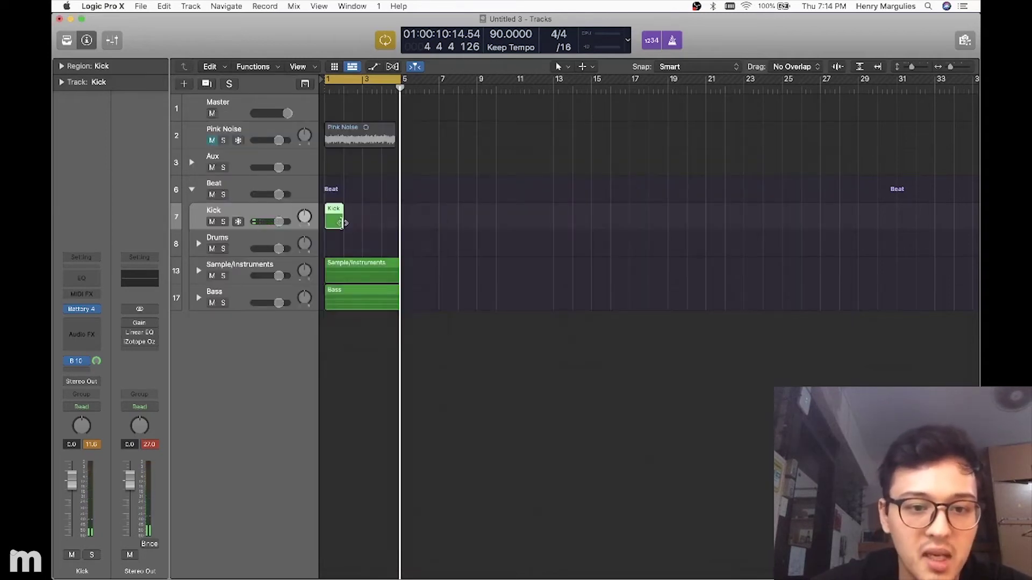
pyautogui.moveTo(345, 223); pyautogui.dragTo(399, 223)
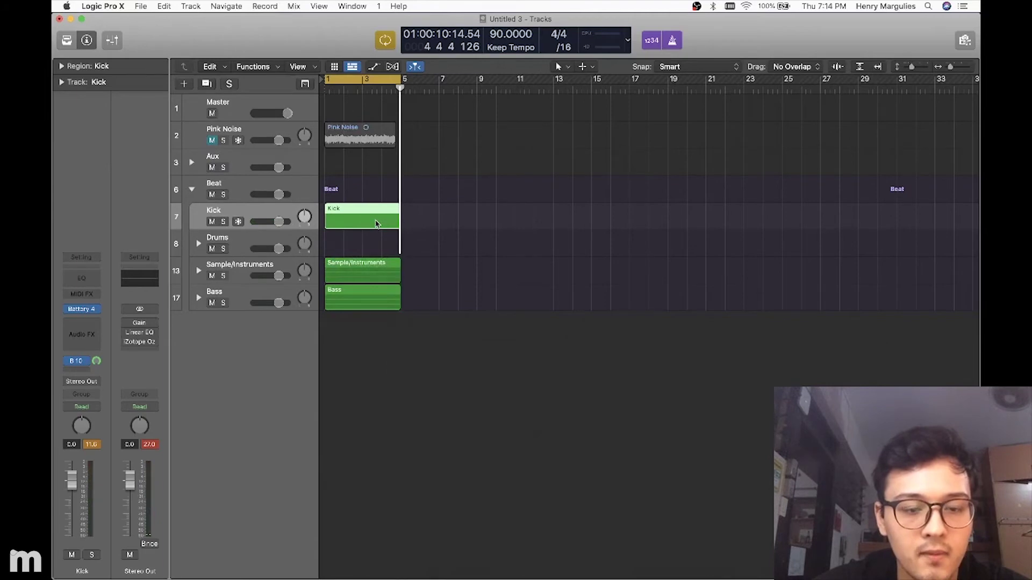
# Step: Open the four-bar Kick region in the piano roll and create a C1 note at the start of bar 1
pyautogui.doubleClick(377, 223)
pyautogui.scroll(-5, 339, 439)
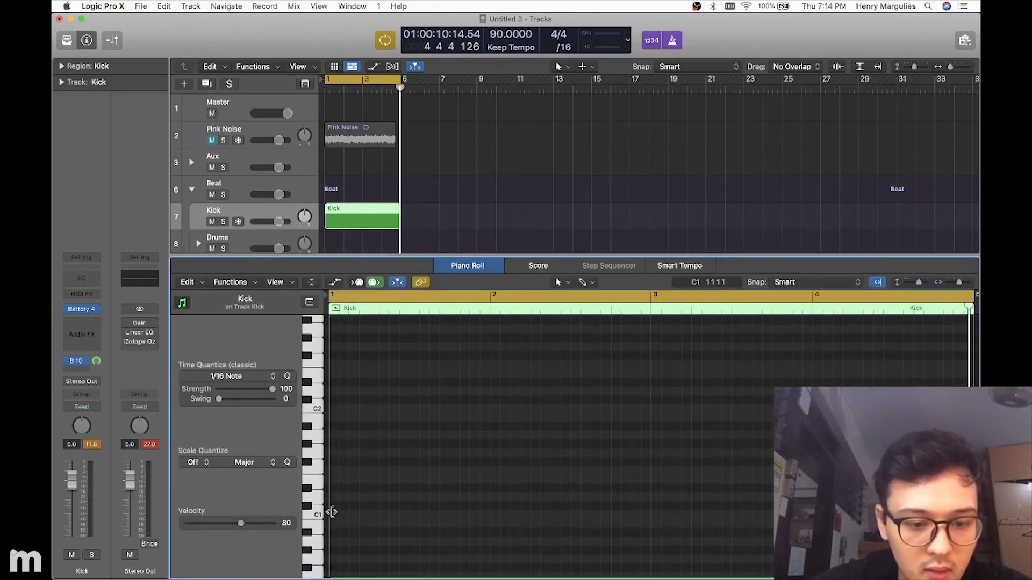
pyautogui.rightClick(336, 518)
pyautogui.click(360, 457)
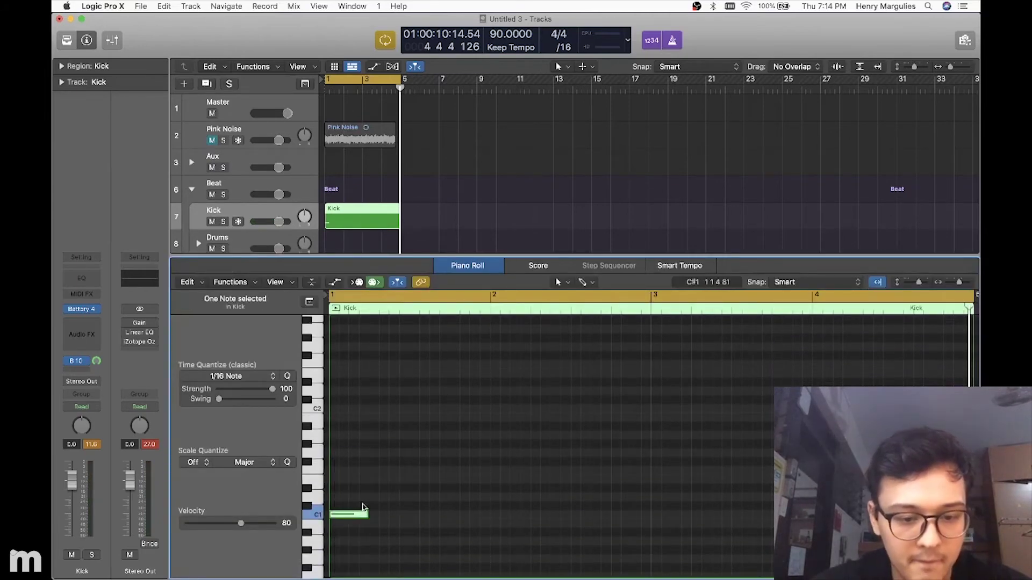
pyautogui.moveTo(365, 516); pyautogui.dragTo(369, 515)
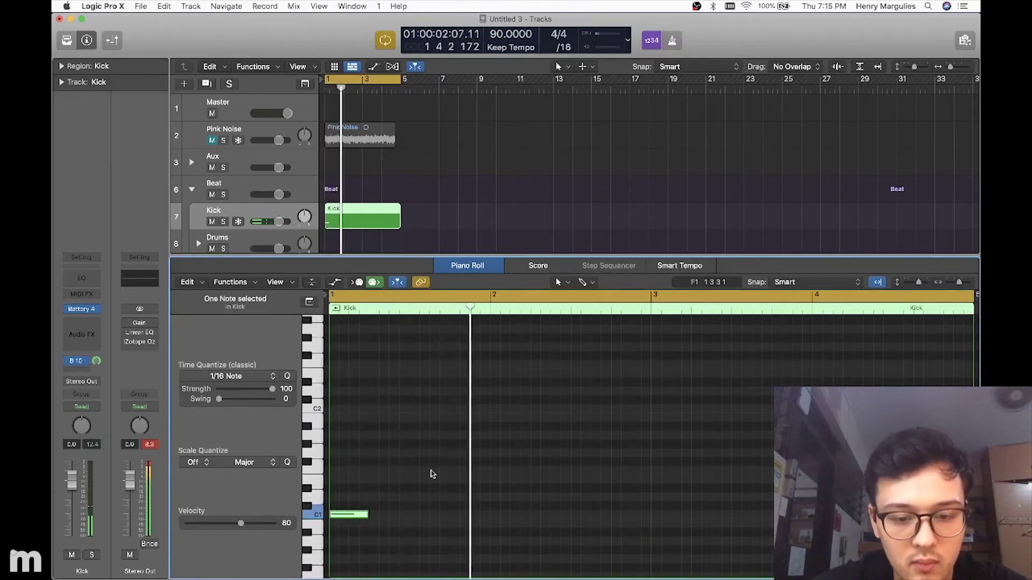
# Step: Duplicate the C1 kick note onto the first beat of bars 2, 3 and 4
pyautogui.scroll(-3, 377, 506)
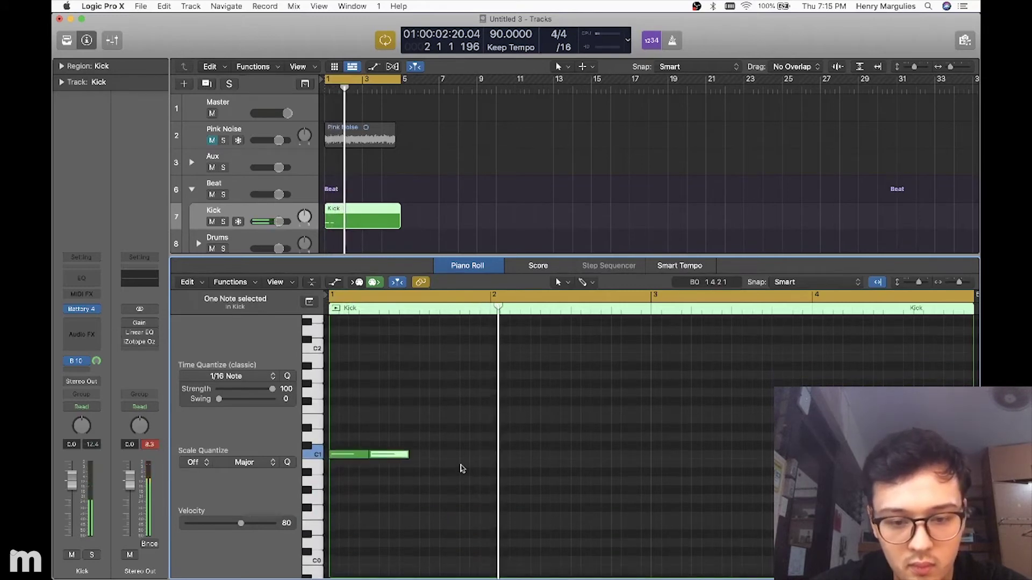
pyautogui.moveTo(386, 458); pyautogui.dragTo(346, 414)
pyautogui.press('super+r')
pyautogui.hscroll(2, 484, 420)
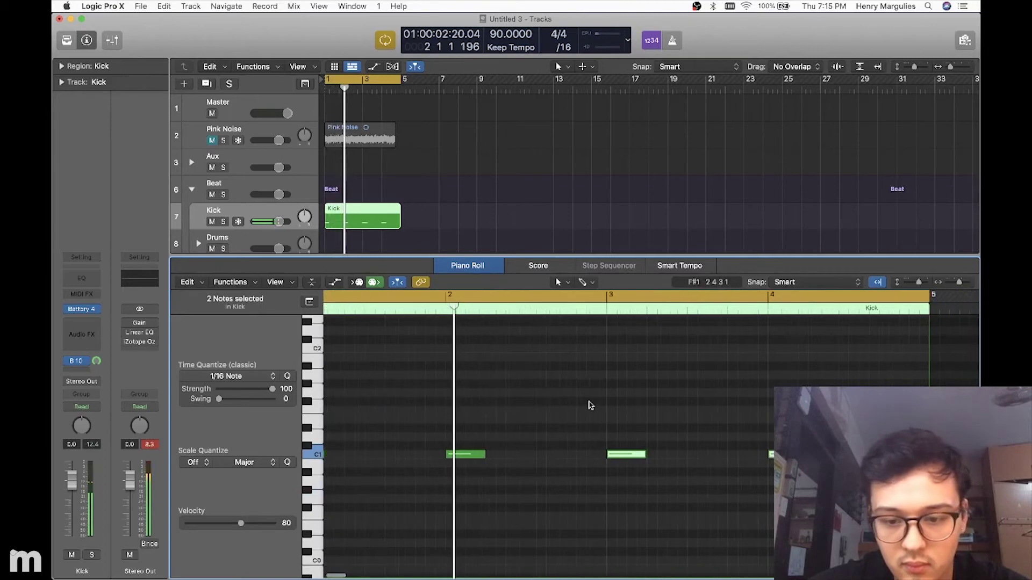
# Step: Add another C1 kick note on beat 3 of bar 4
pyautogui.click(590, 414)
pyautogui.hscroll(2, 588, 430)
pyautogui.moveTo(579, 458); pyautogui.dragTo(611, 456)
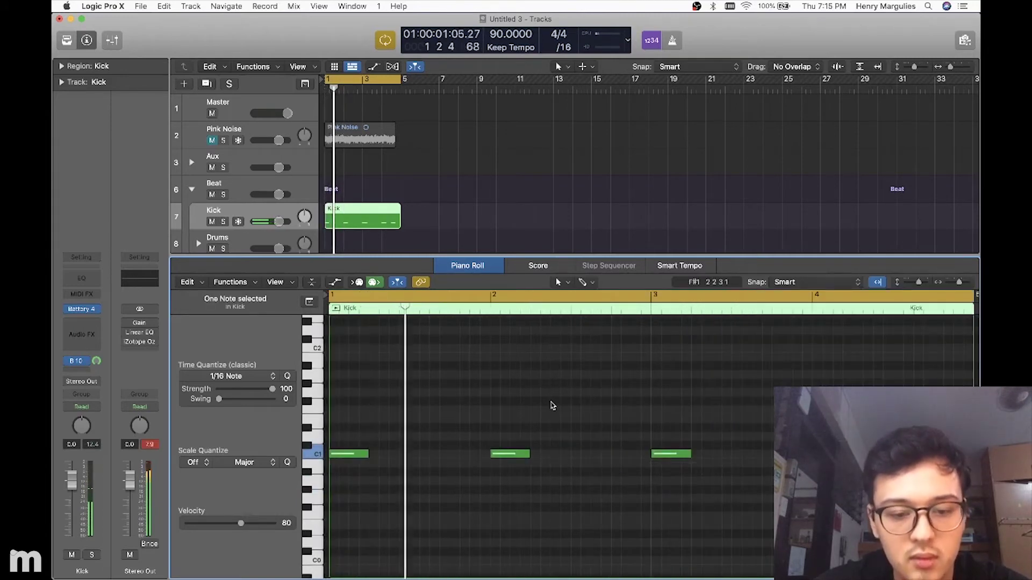
# Step: Copy the bar 3 kick note onto the off-beat after beat 3 in the same bar
pyautogui.hscroll(1, 552, 406)
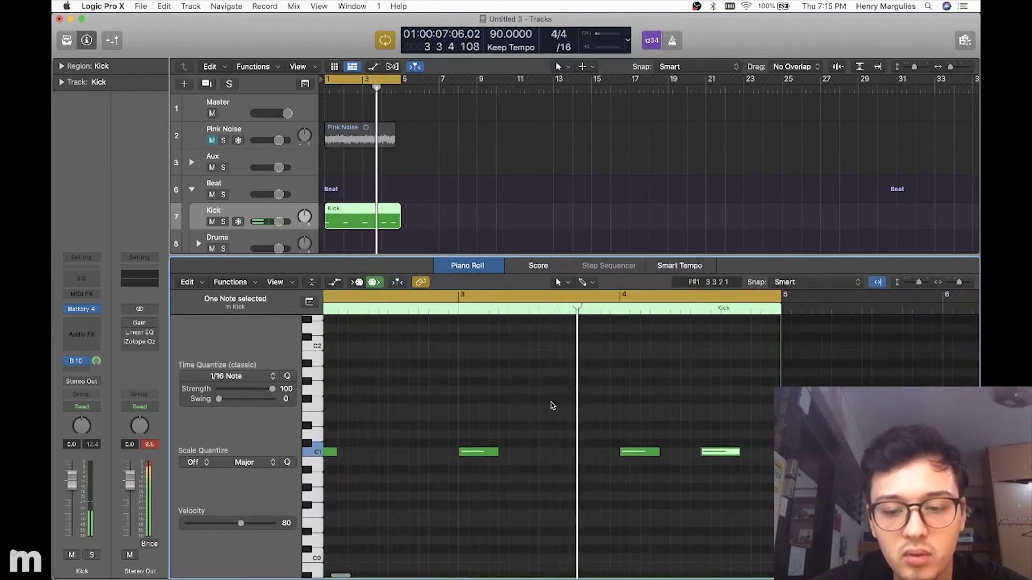
pyautogui.click(501, 428)
pyautogui.click(492, 454)
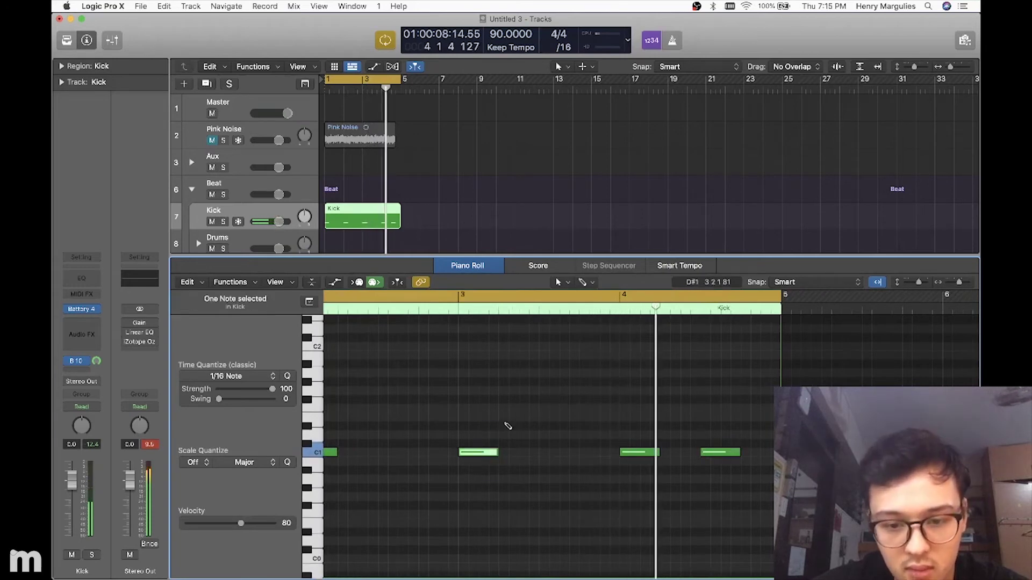
pyautogui.click(559, 314)
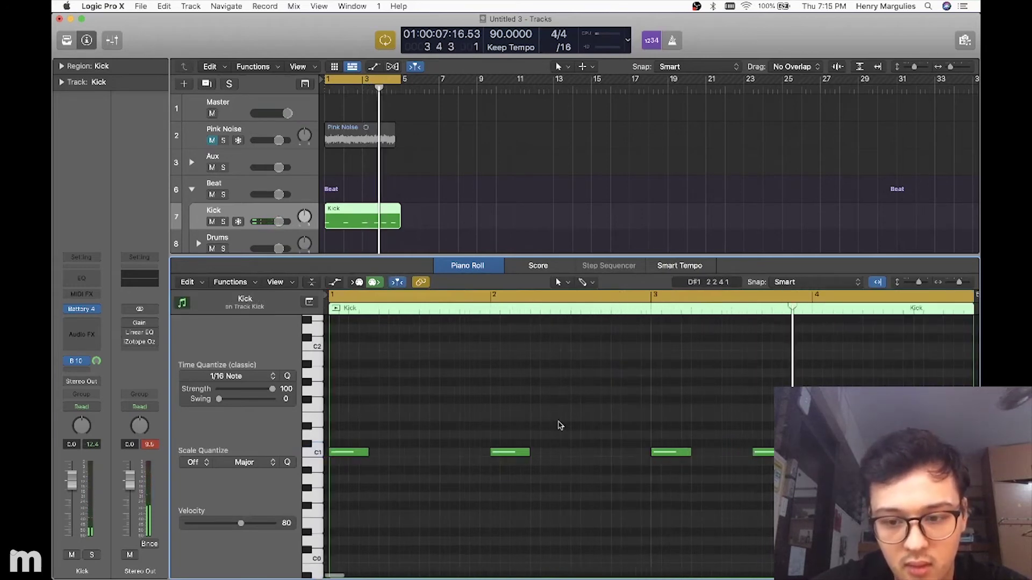
# Step: Select all the kick notes and expand the region and track parameters for Kick
pyautogui.hscroll(3, 560, 426)
pyautogui.press('super+a')
pyautogui.click(62, 66)
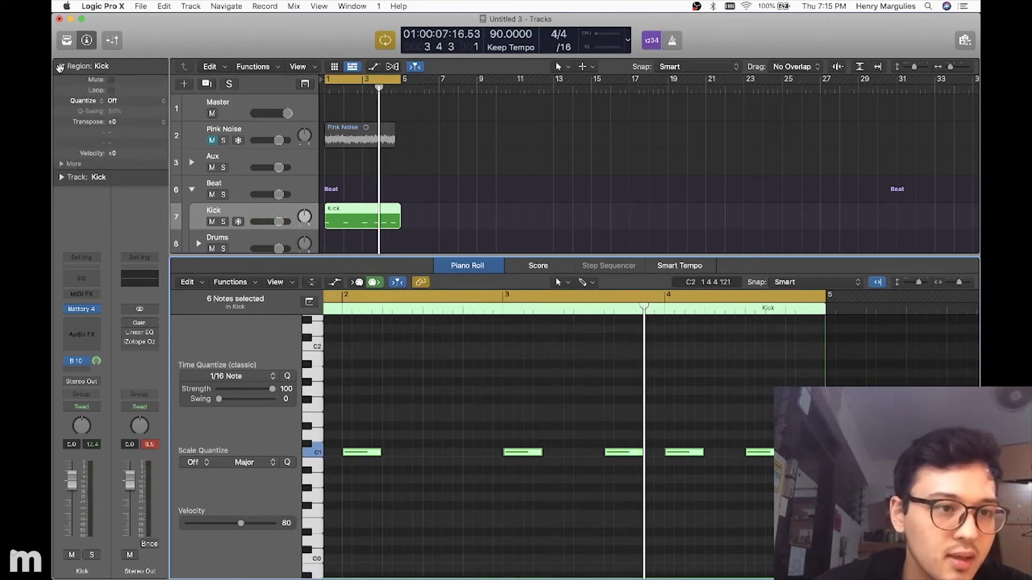
pyautogui.click(60, 66)
pyautogui.click(62, 82)
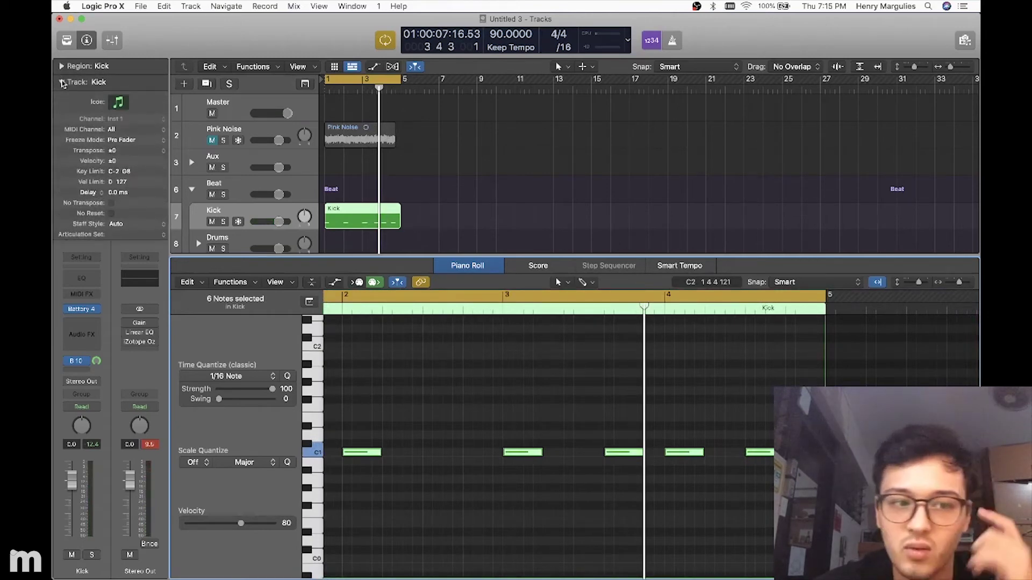
pyautogui.click(60, 67)
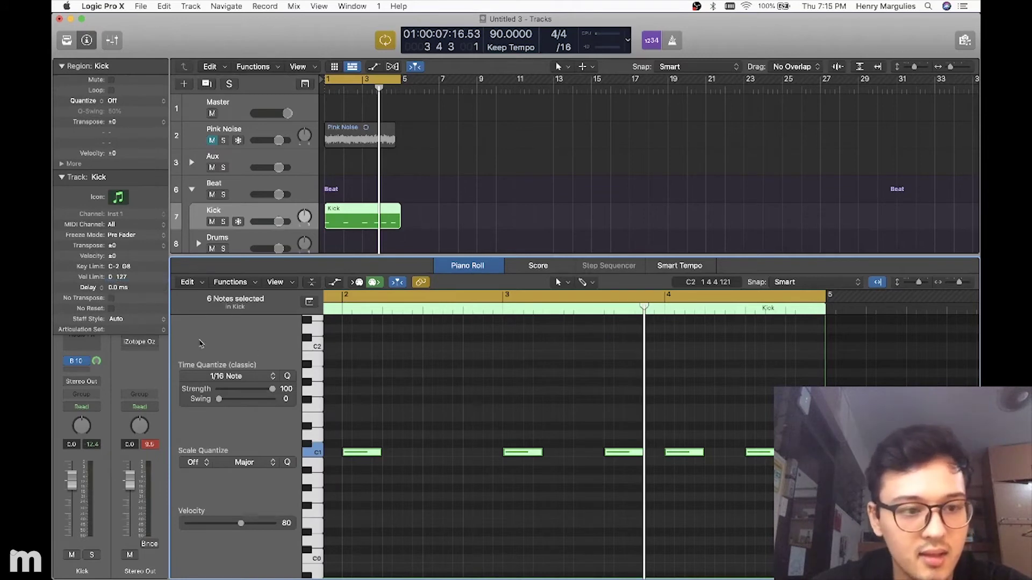
# Step: Show the Kick region's additional parameters and set its delay to -15 ticks
pyautogui.click(419, 213)
pyautogui.click(278, 217)
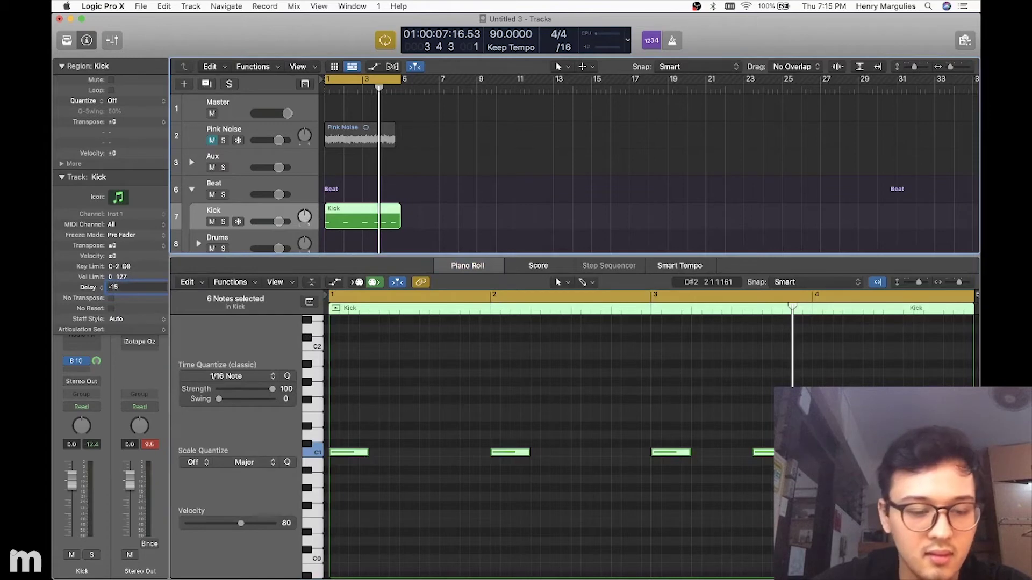
pyautogui.click(61, 164)
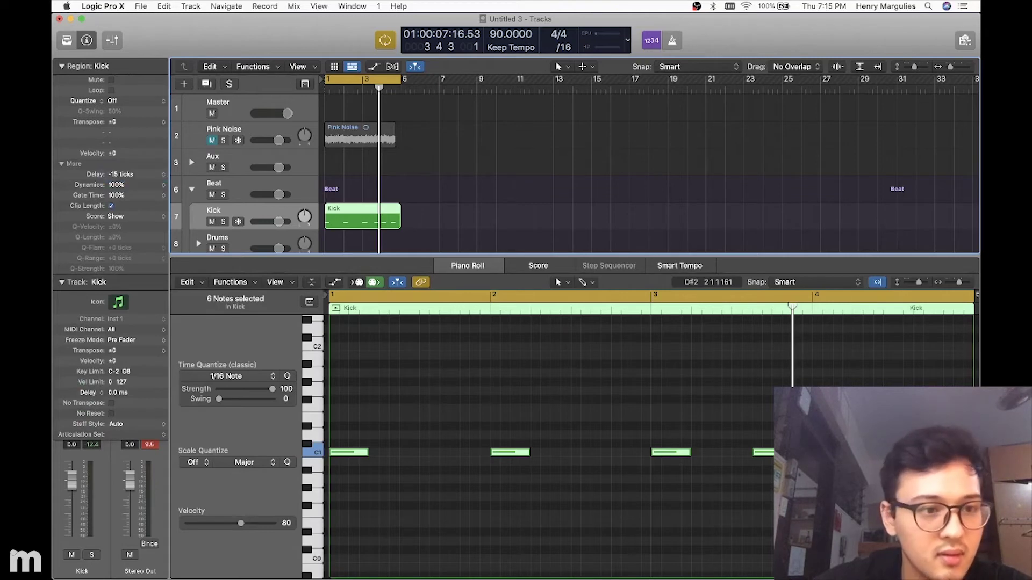
pyautogui.click(161, 178)
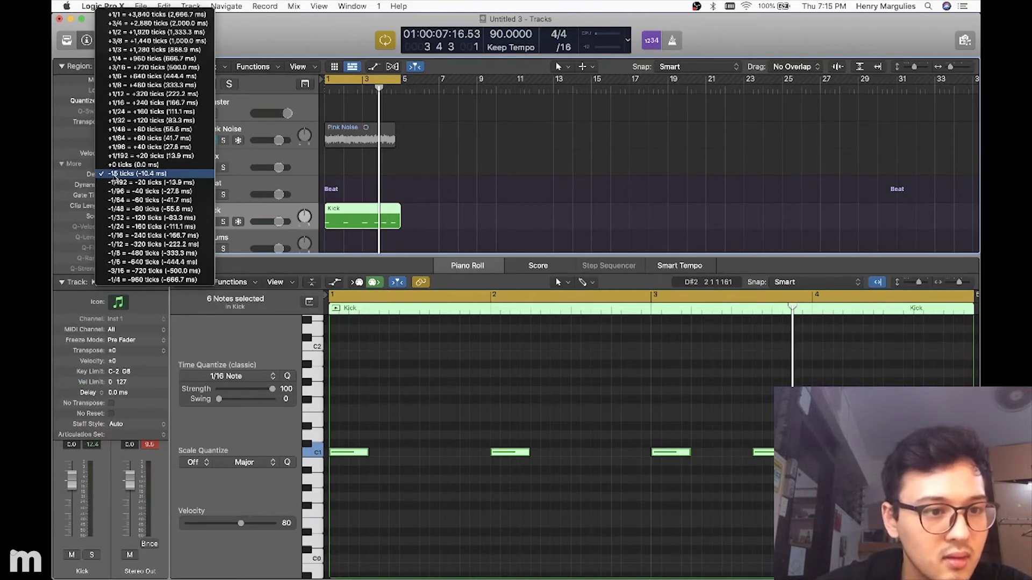
pyautogui.click(459, 185)
# Step: Play the beat and shift the off-beat kick note in bar 3 slightly later
pyautogui.press('space')
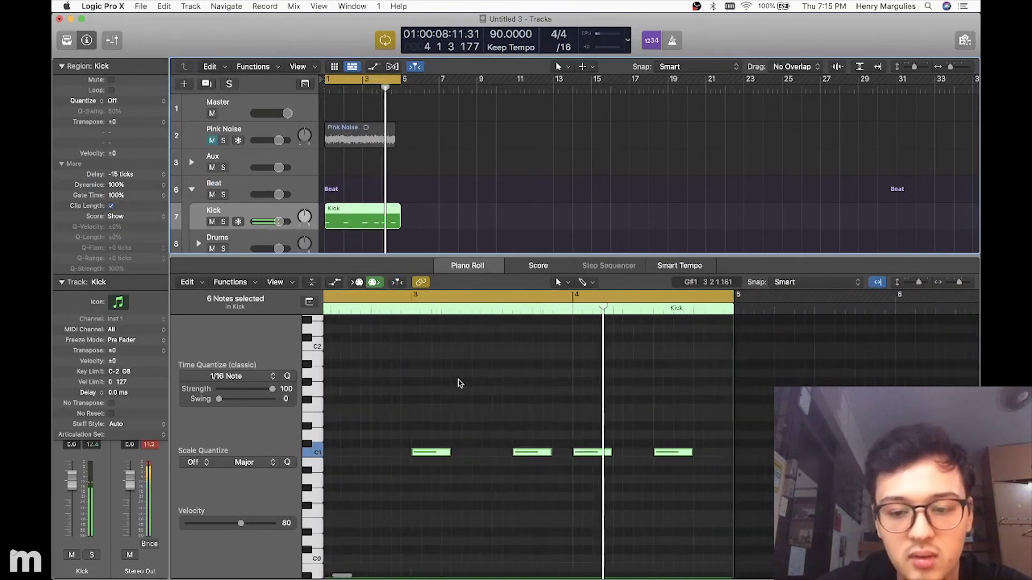
pyautogui.moveTo(509, 453); pyautogui.dragTo(512, 455)
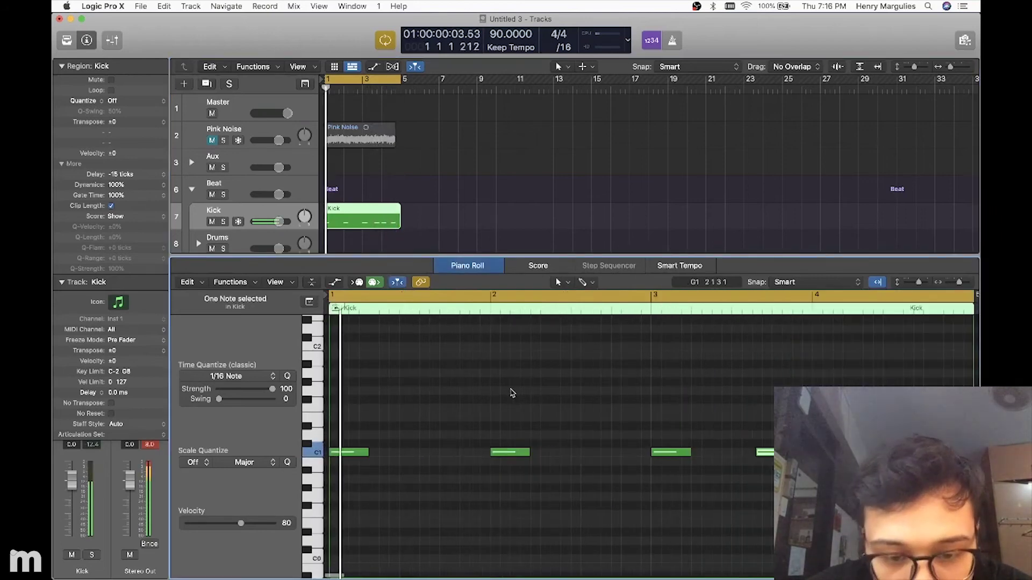
pyautogui.click(511, 393)
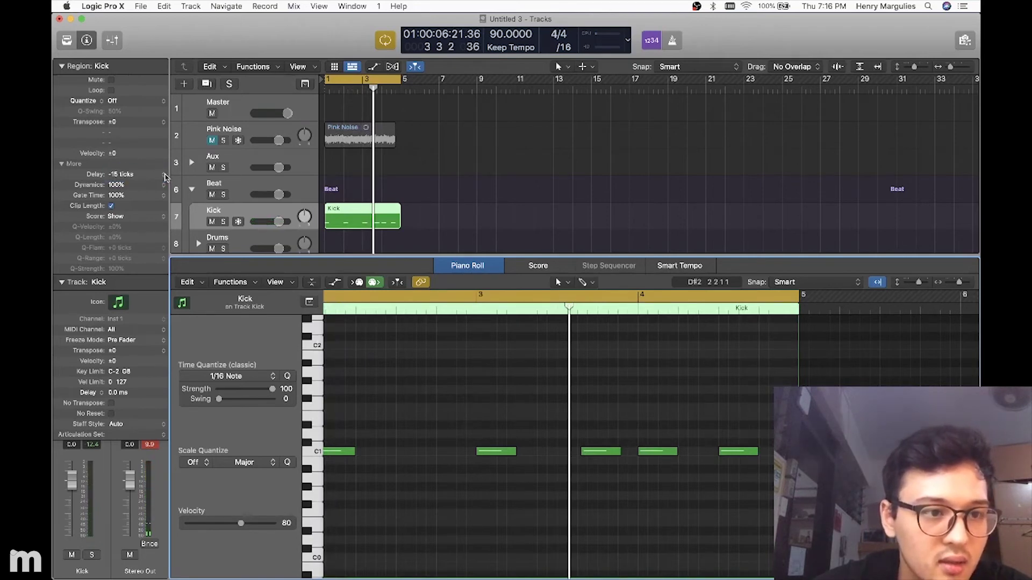
# Step: Set the Kick region's delay to -1/192 and play the four bars to check the groove
pyautogui.click(165, 177)
pyautogui.click(162, 183)
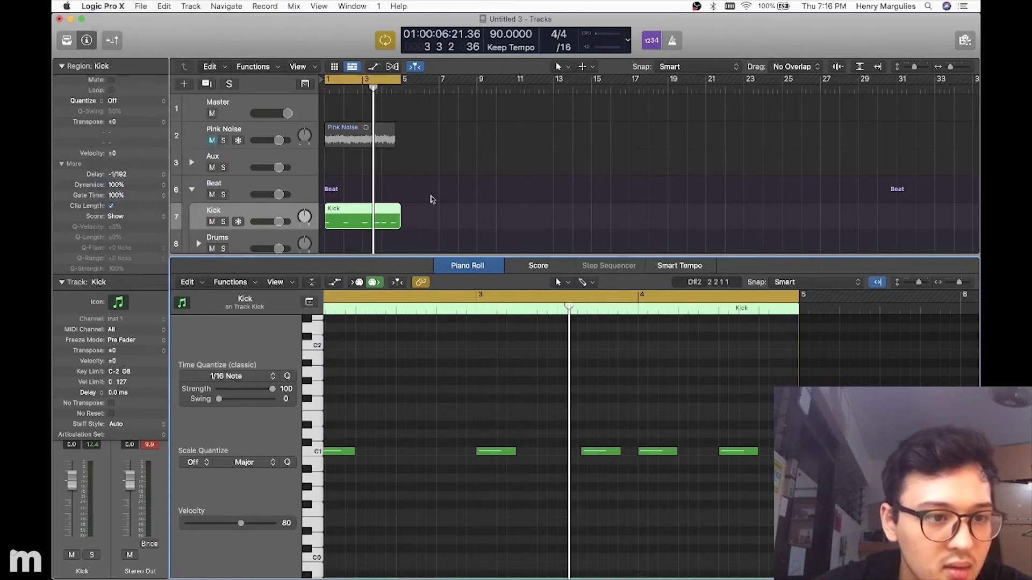
pyautogui.click(480, 184)
pyautogui.press('Return')
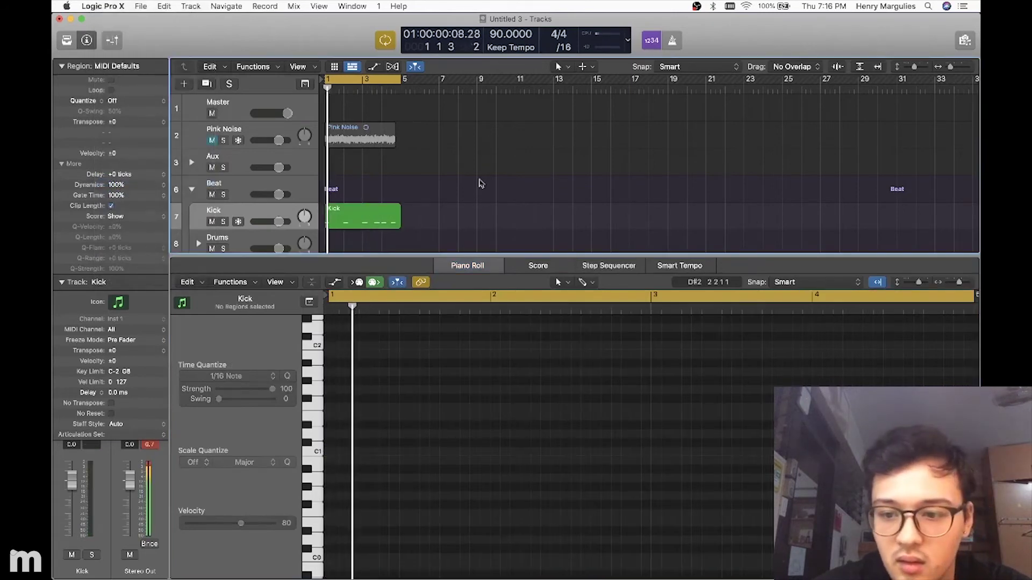
pyautogui.click(349, 221)
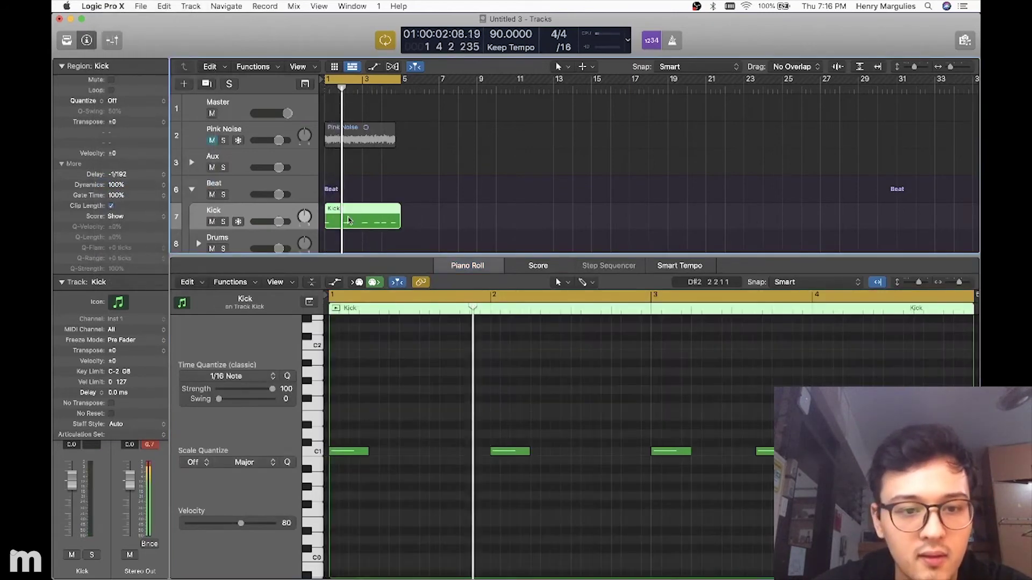
pyautogui.click(482, 443)
pyautogui.scroll(-2, 501, 209)
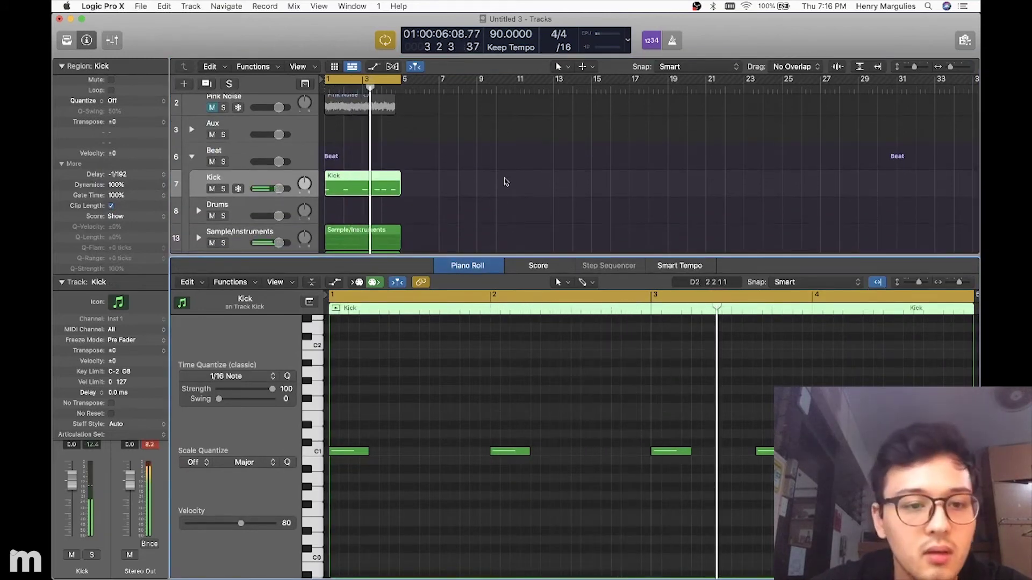
pyautogui.hscroll(3, 499, 356)
pyautogui.hscroll(5, 499, 356)
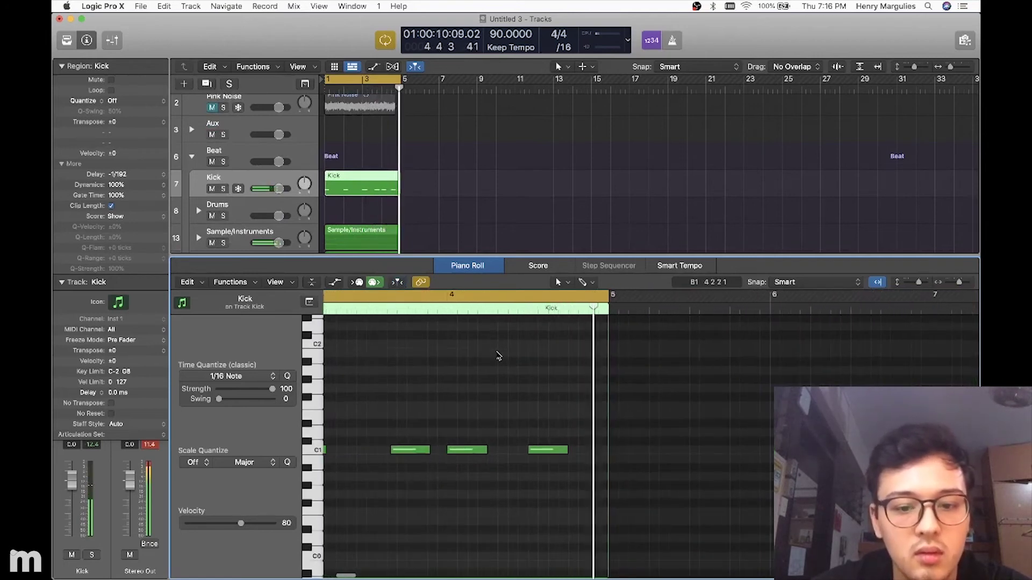
# Step: Expand the Drums stack and create an empty MIDI region on the Snare track from bar 1, four bars long
pyautogui.click(198, 210)
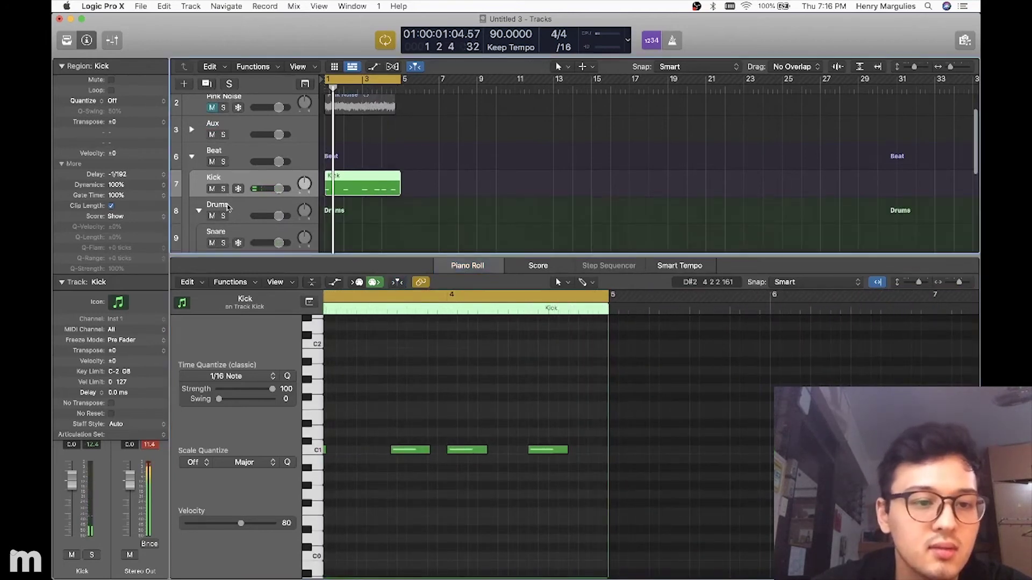
pyautogui.scroll(-2, 215, 183)
pyautogui.click(216, 173)
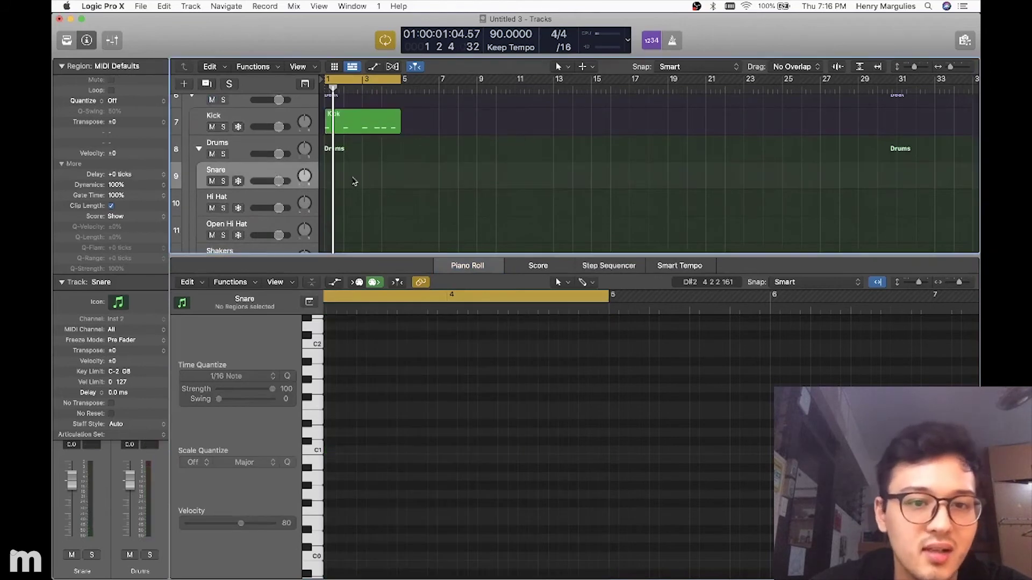
pyautogui.rightClick(334, 178)
pyautogui.click(344, 182)
pyautogui.moveTo(344, 180); pyautogui.dragTo(401, 180)
# Step: Place C1 snare notes on beats 2 and 4 of bar 1 in the Snare region
pyautogui.click(381, 411)
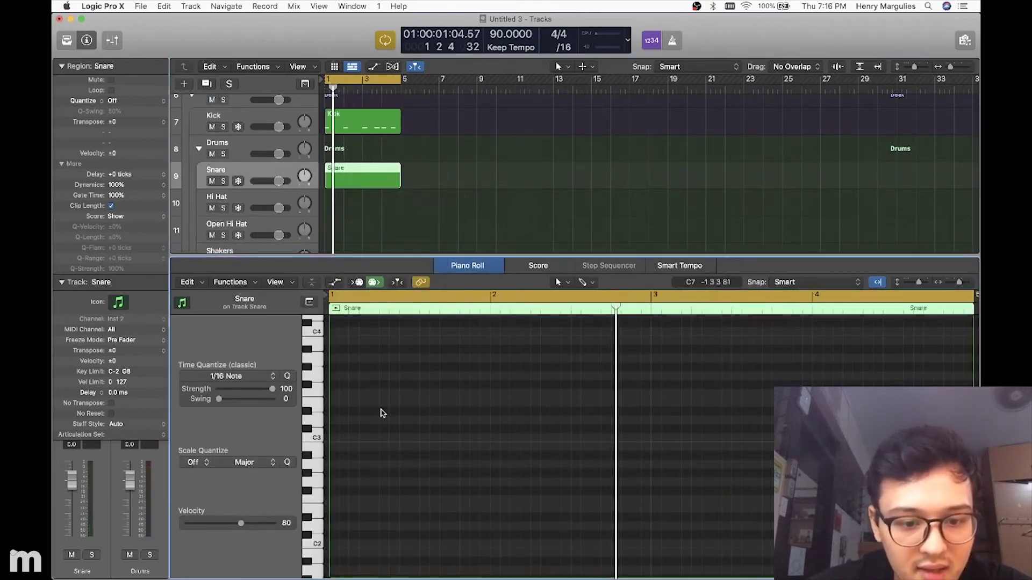
pyautogui.rightClick(370, 441)
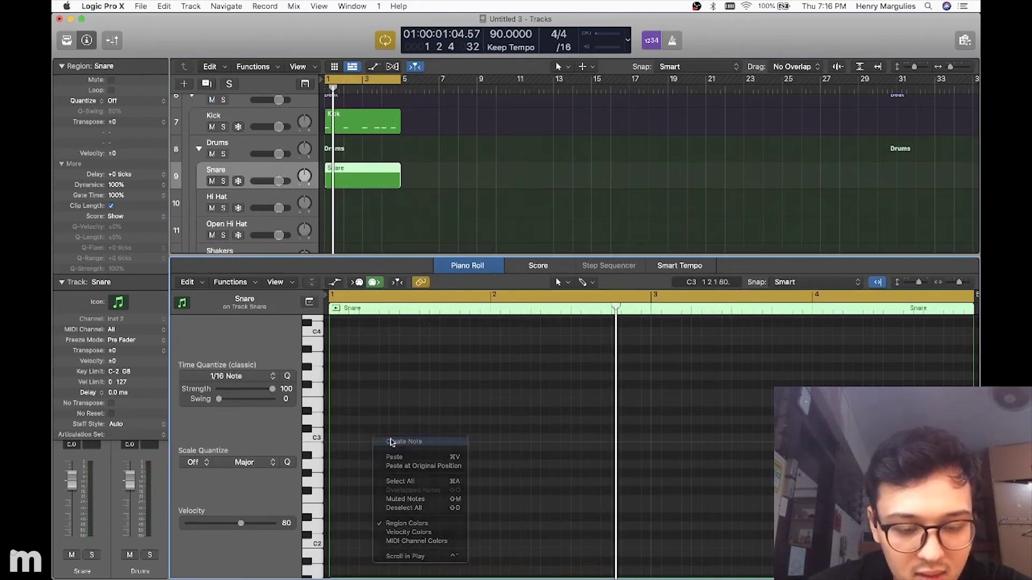
pyautogui.click(388, 441)
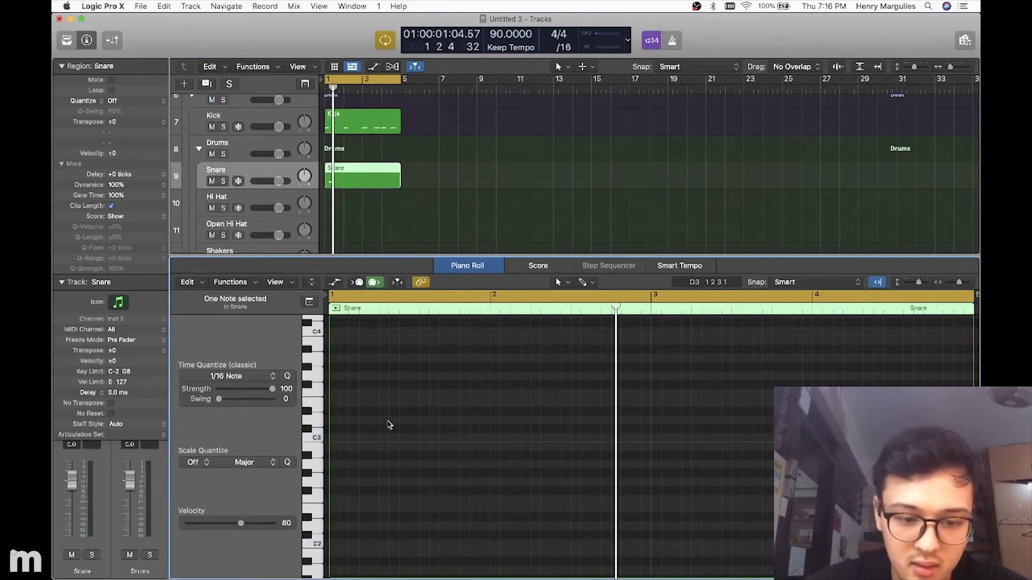
pyautogui.scroll(-5, 390, 425)
pyautogui.moveTo(438, 427); pyautogui.dragTo(472, 430)
pyautogui.click(473, 430)
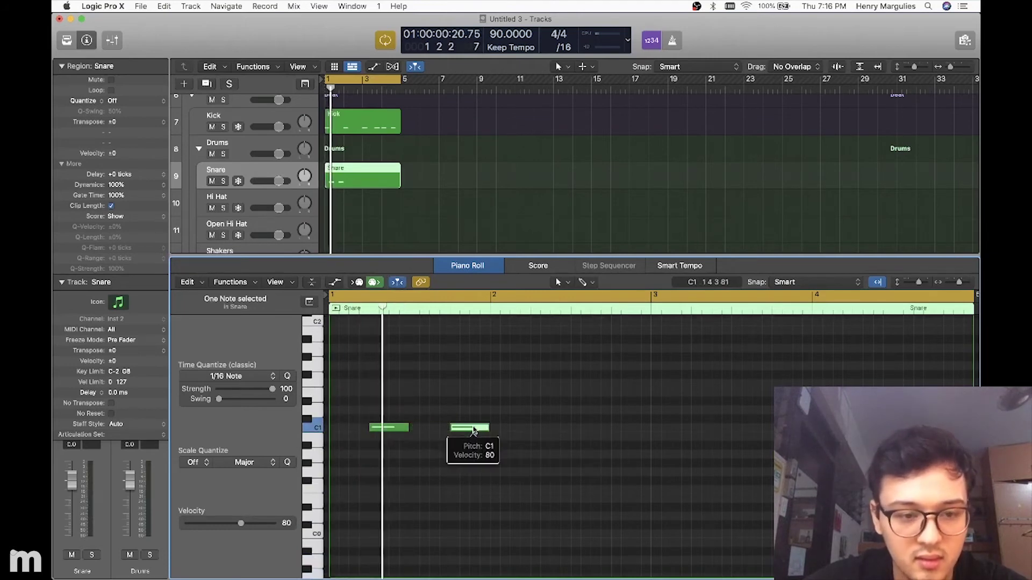
# Step: Open Battery 4 on the Snare track and browse from the Kicks folder to the Snares sample folder
pyautogui.click(59, 66)
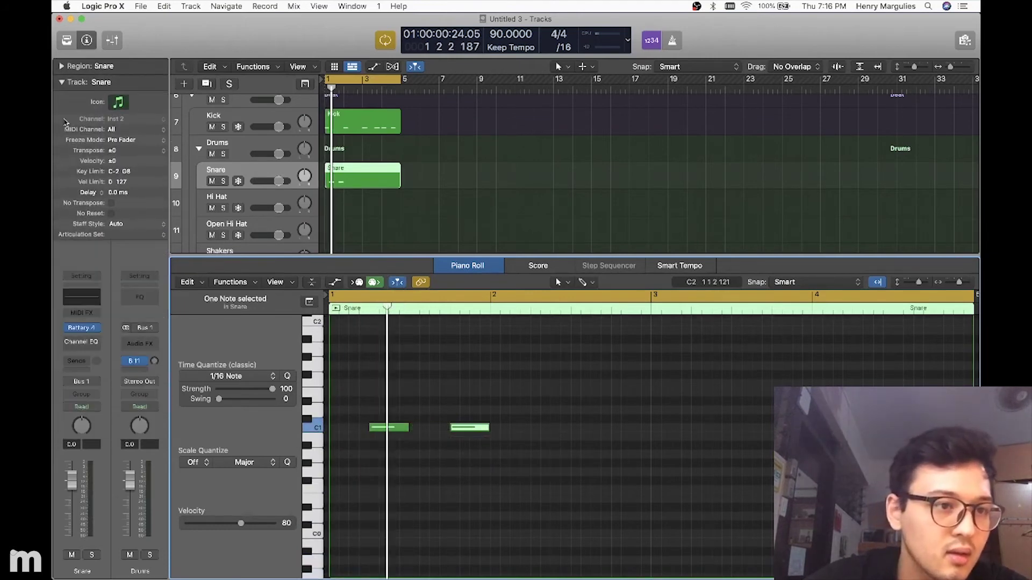
pyautogui.click(83, 329)
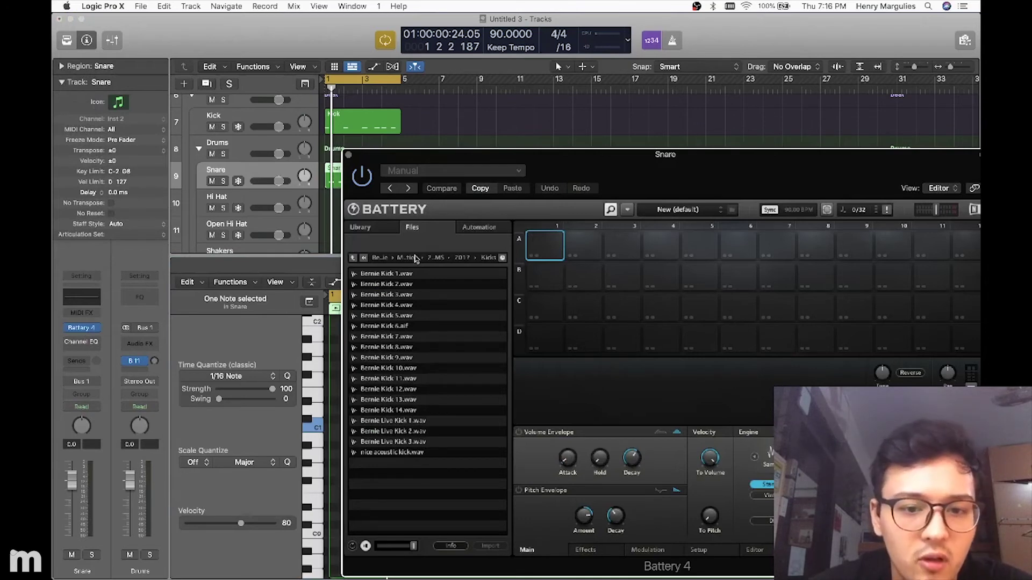
pyautogui.click(466, 261)
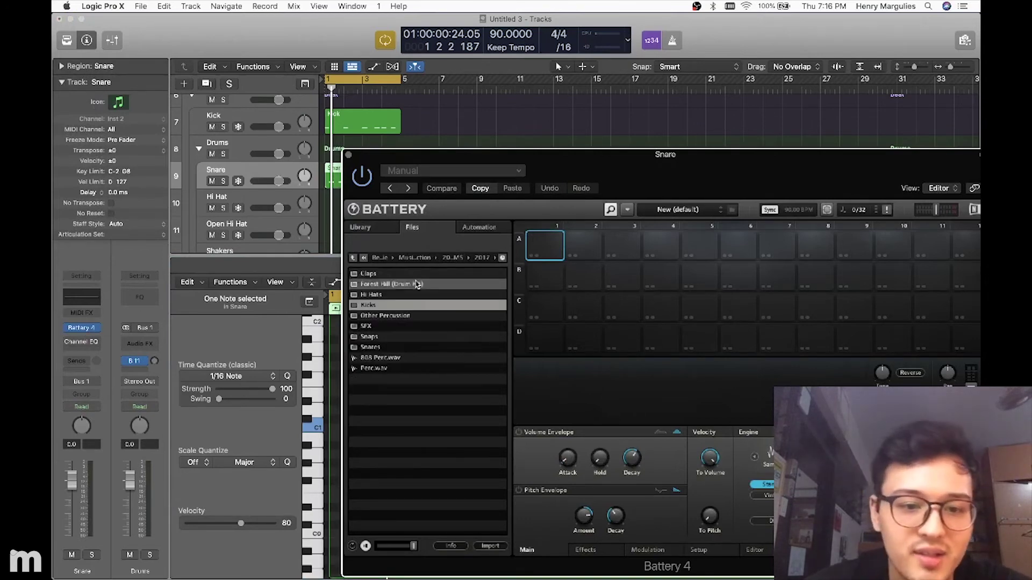
pyautogui.doubleClick(407, 347)
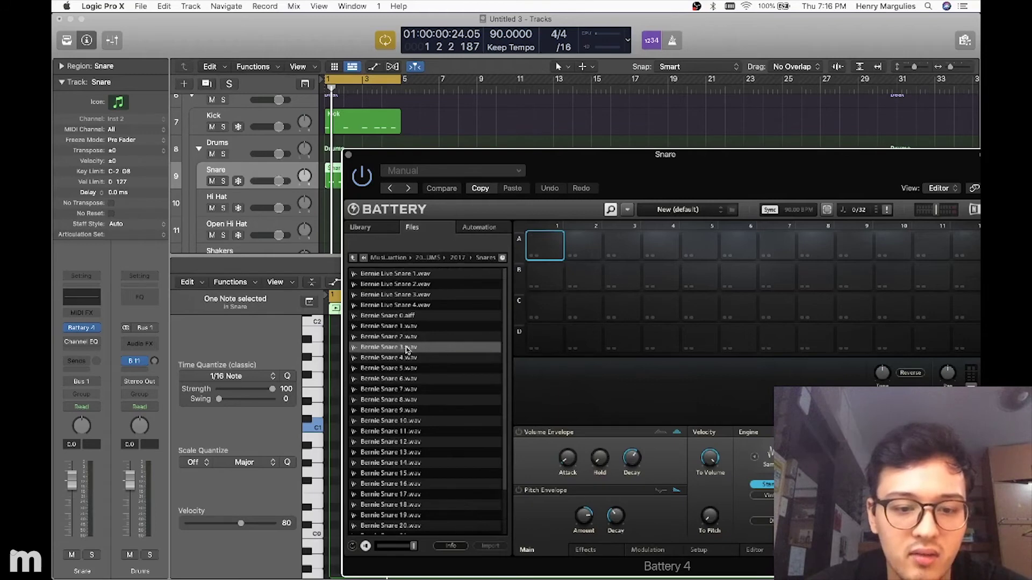
# Step: Audition the Bernie snare samples, loading Bernie Snare 4.wav into cell A1 and Bernie Snare 5.wav into cell A2
pyautogui.click(409, 337)
pyautogui.click(413, 327)
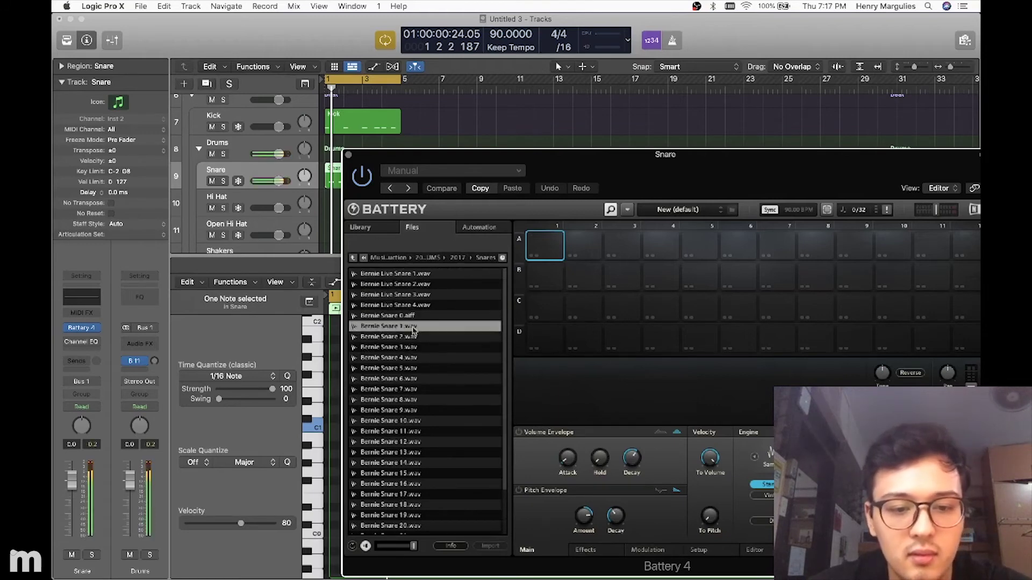
pyautogui.click(413, 357)
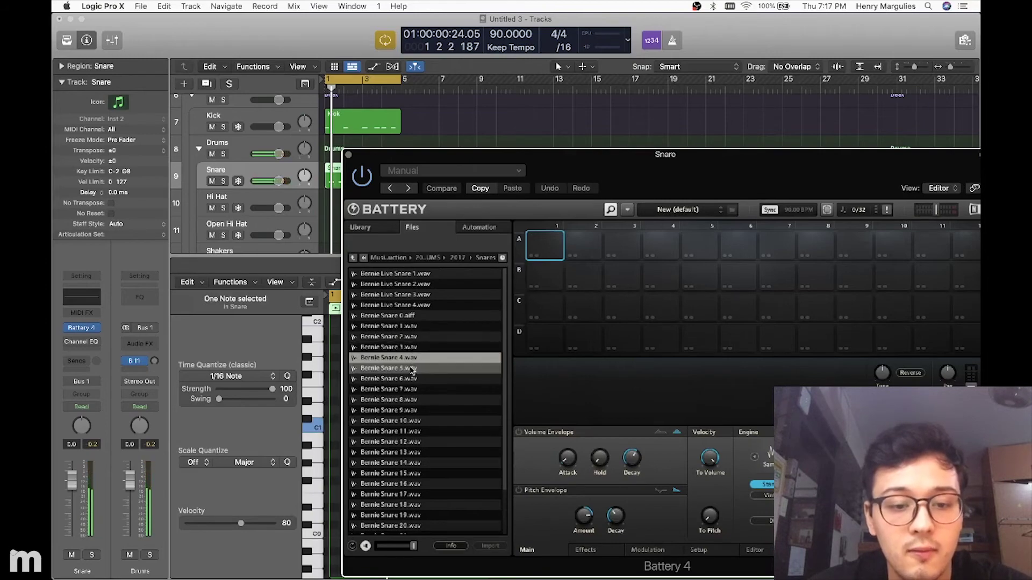
pyautogui.click(424, 360)
pyautogui.moveTo(516, 296); pyautogui.dragTo(536, 254)
pyautogui.moveTo(606, 166); pyautogui.dragTo(367, 80)
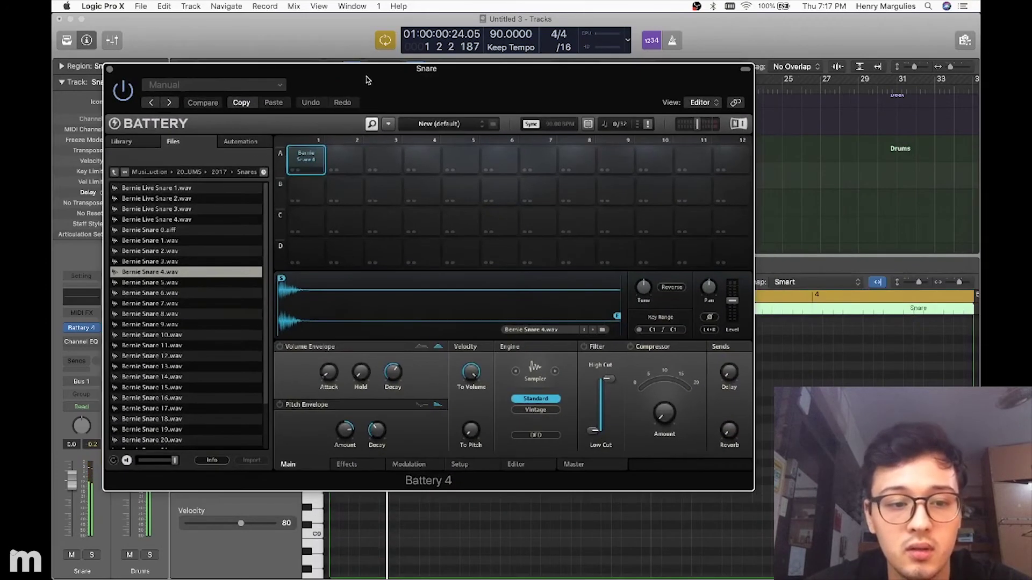
pyautogui.click(194, 285)
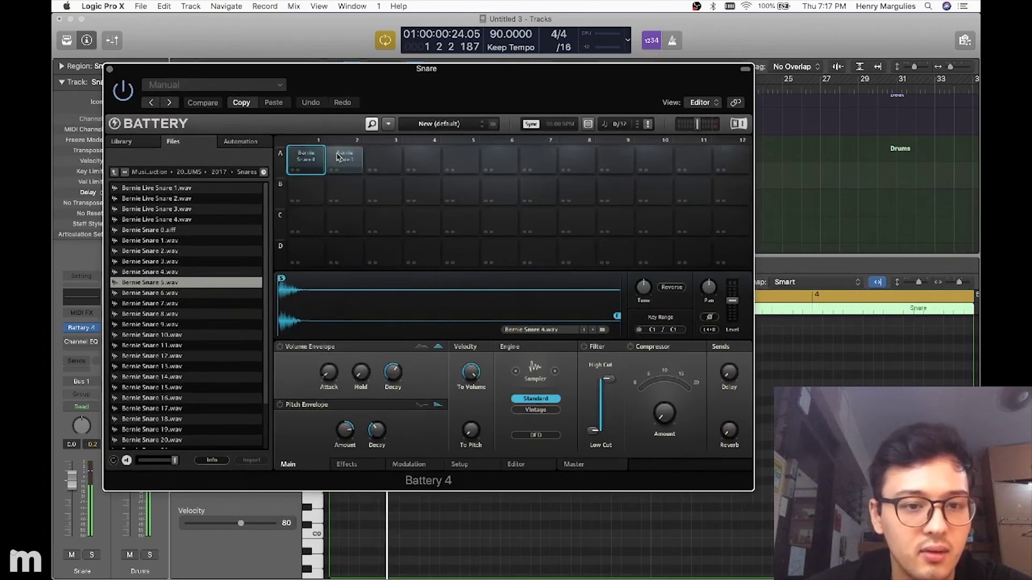
pyautogui.click(337, 156)
# Step: Audition the remaining snare samples and load Bernie Live Snare 1.wav into cell A3
pyautogui.click(188, 303)
pyautogui.click(186, 335)
pyautogui.click(186, 356)
pyautogui.click(185, 366)
pyautogui.click(181, 379)
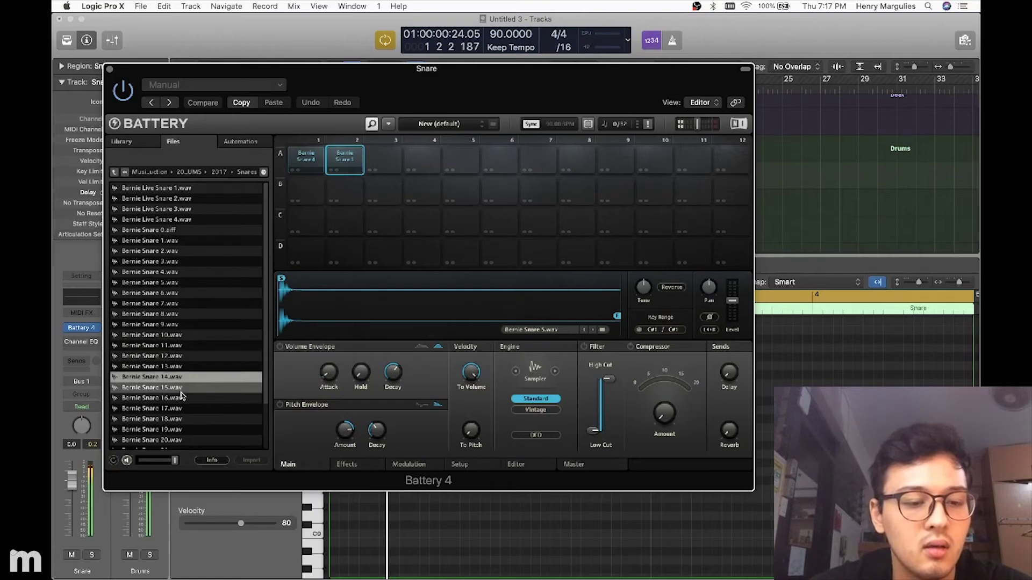
pyautogui.click(182, 388)
pyautogui.click(179, 399)
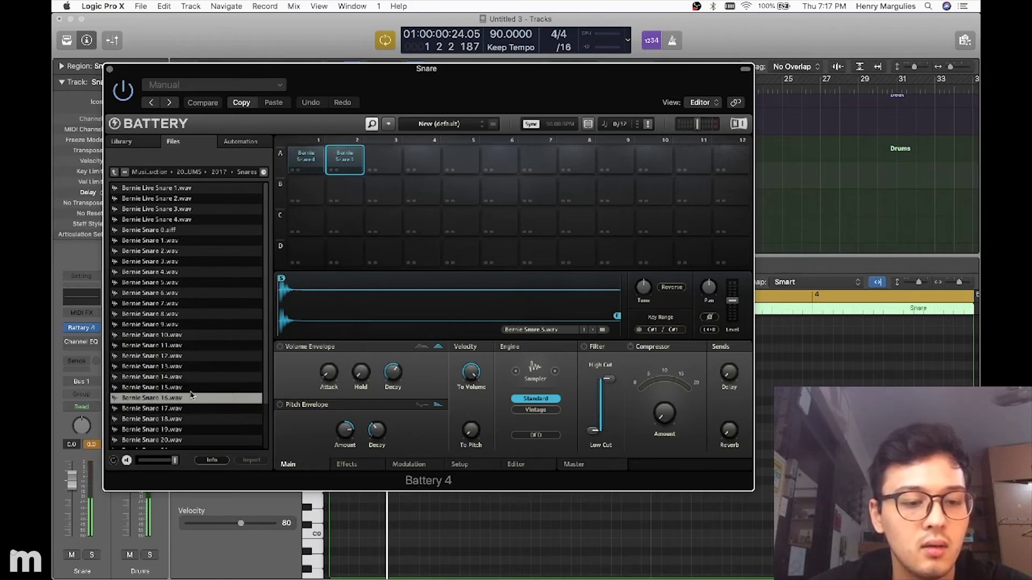
pyautogui.press('Up')
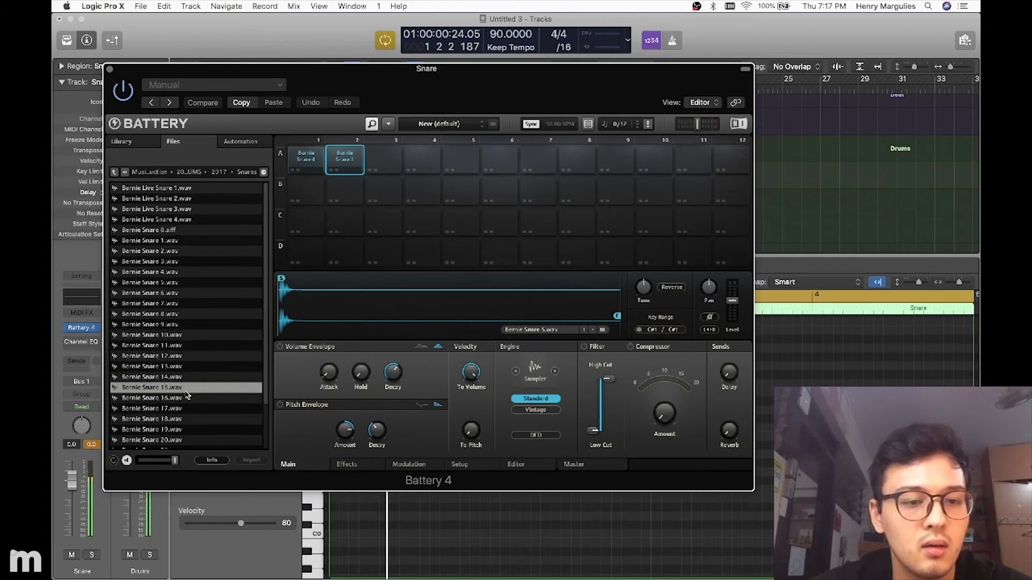
pyautogui.click(190, 225)
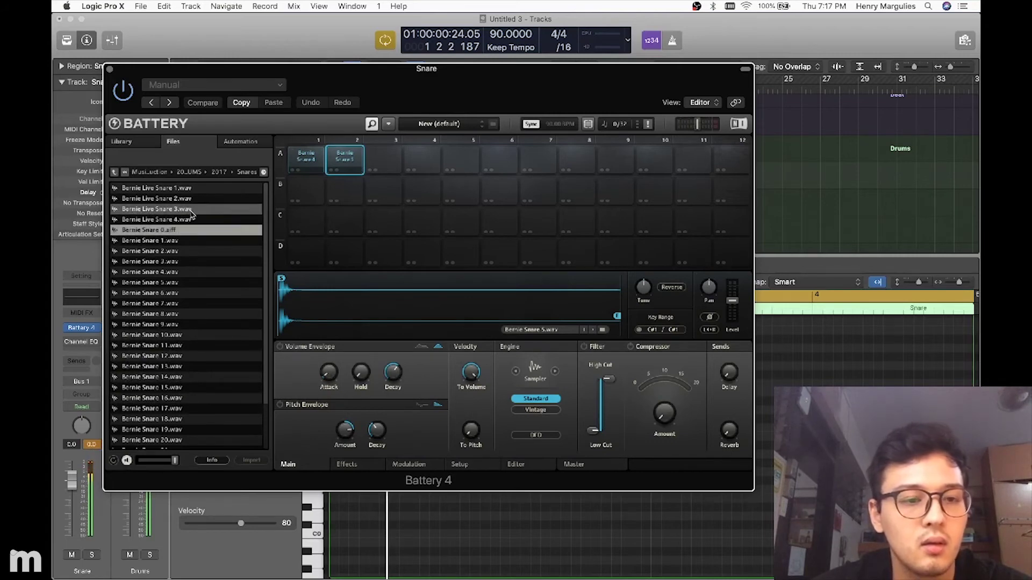
pyautogui.click(194, 200)
pyautogui.click(195, 211)
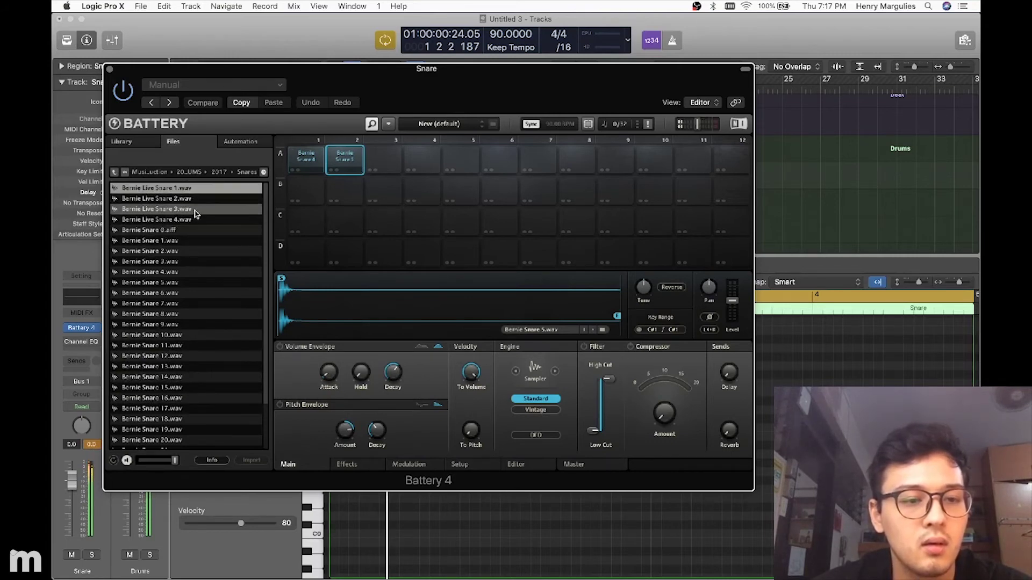
pyautogui.moveTo(205, 192); pyautogui.dragTo(384, 160)
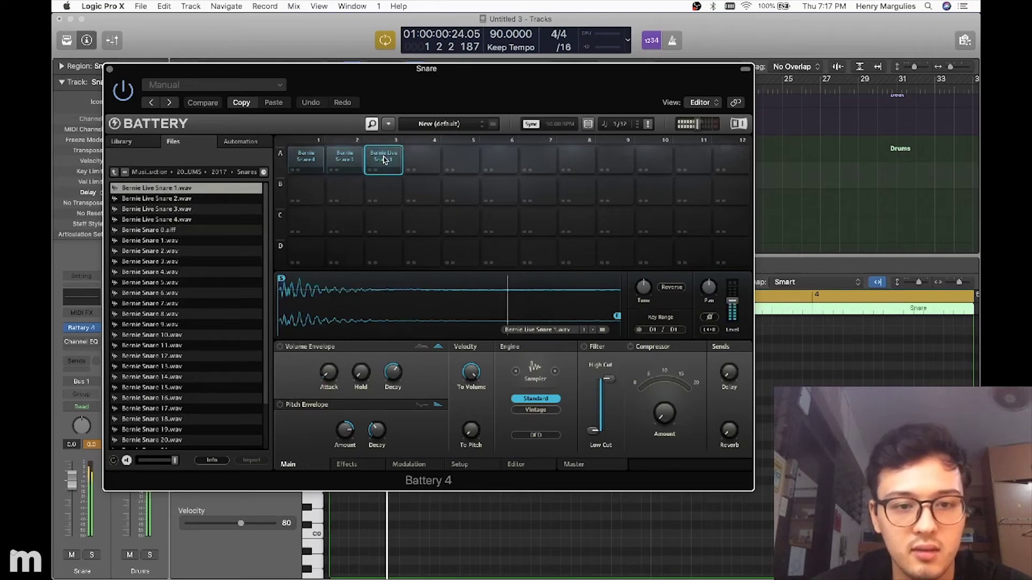
# Step: Extend the key ranges of the Bernie Snare 5 and Bernie Snare 4 cells down to C-2 and close the Battery 4 window
pyautogui.click(348, 160)
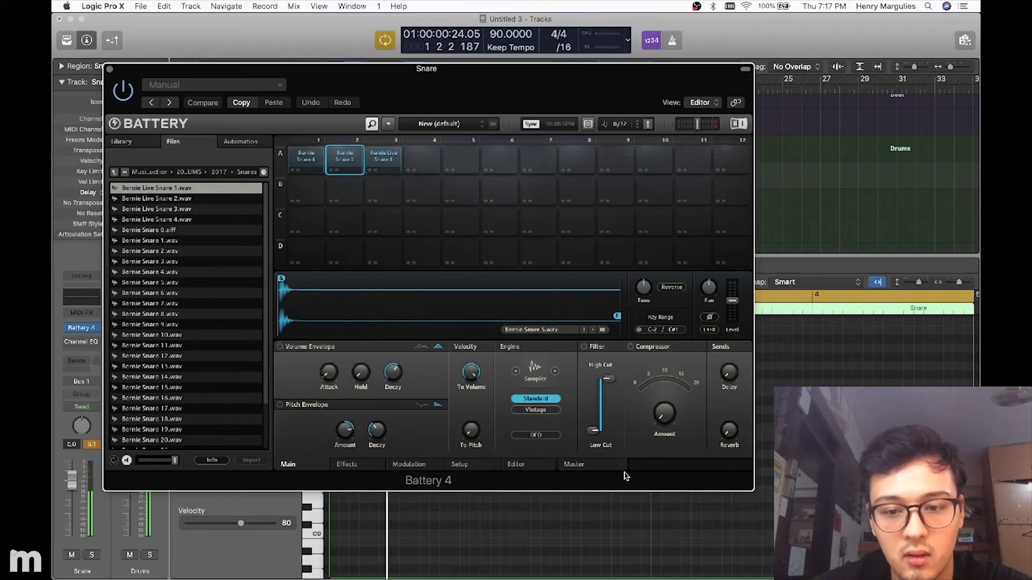
pyautogui.click(308, 165)
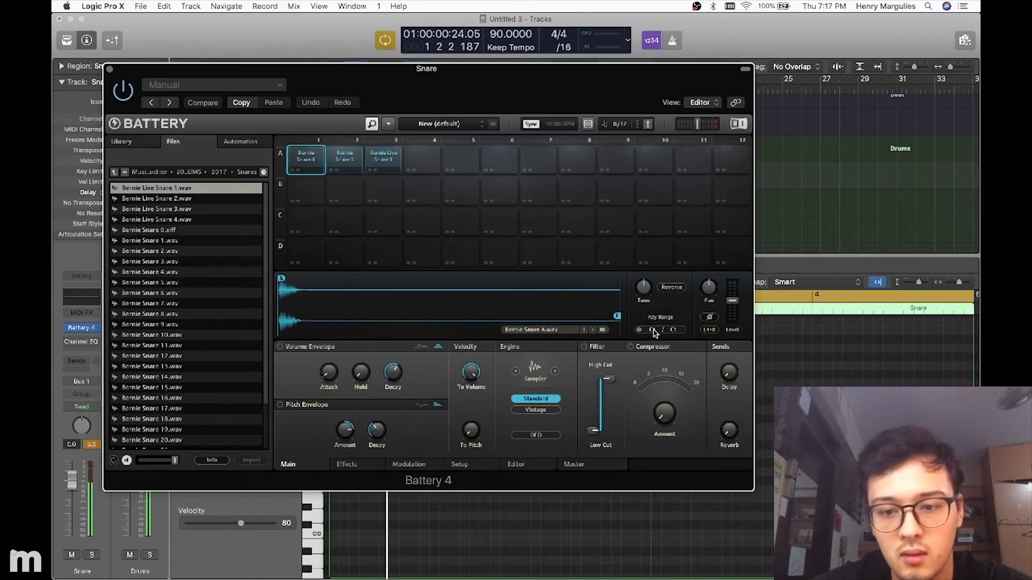
pyautogui.click(304, 163)
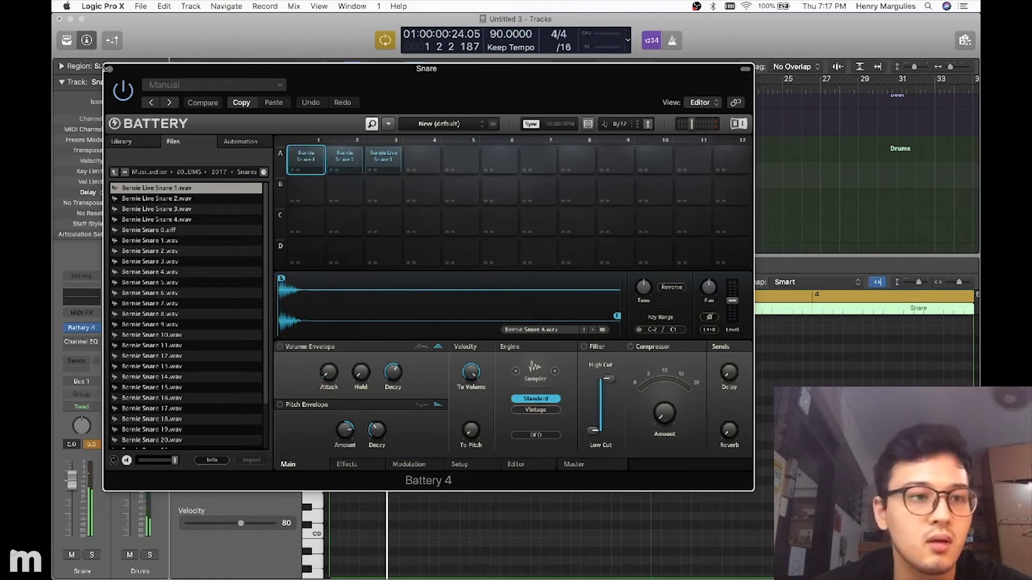
pyautogui.click(110, 70)
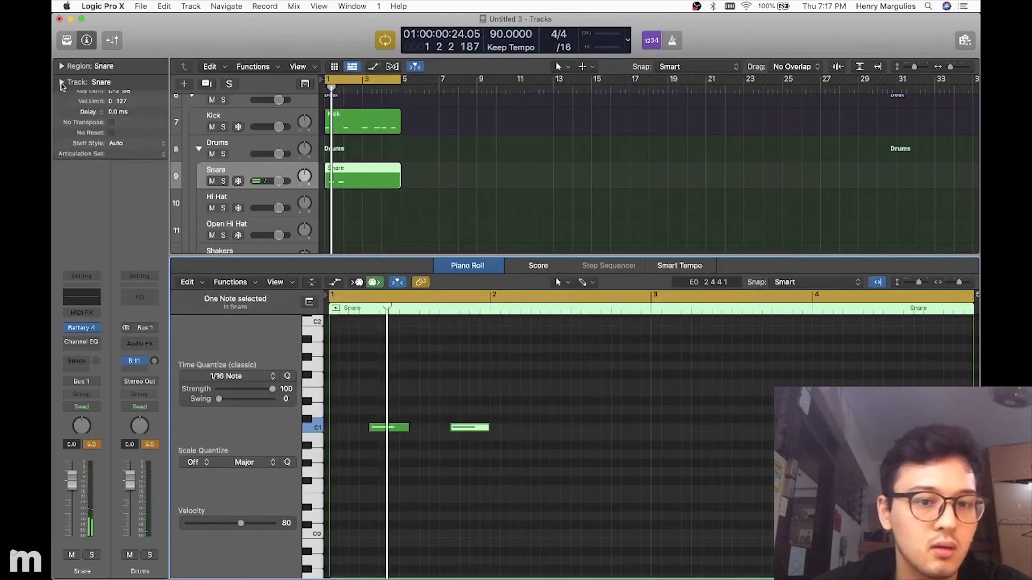
# Step: Repeat the bar 1 snare notes through the following bars during playback and trim the Snare region to four bars
pyautogui.press('space')
pyautogui.moveTo(502, 437); pyautogui.dragTo(380, 396)
pyautogui.press('super+r')
pyautogui.press('super+r')
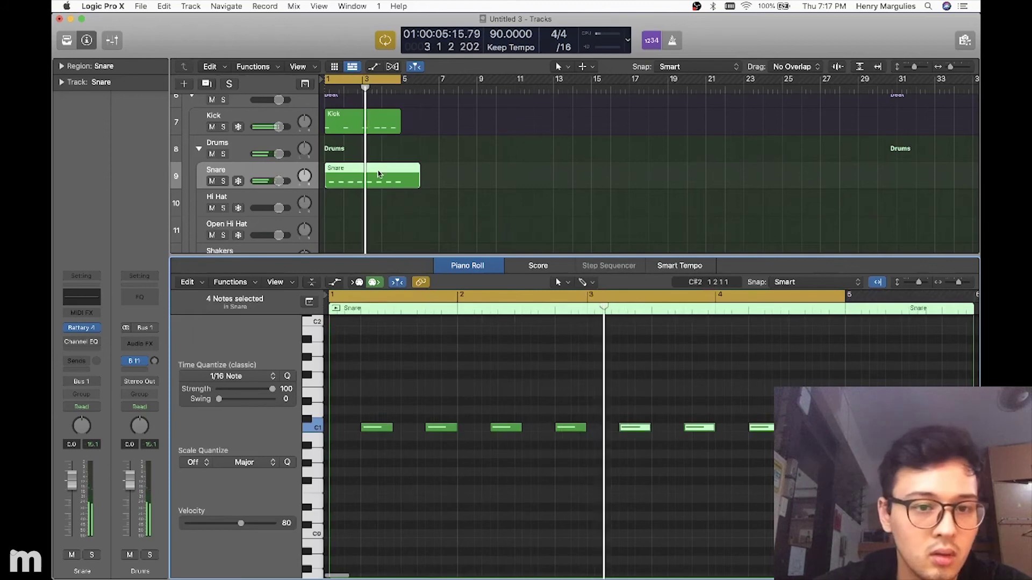
pyautogui.click(416, 183)
pyautogui.moveTo(416, 182); pyautogui.dragTo(401, 182)
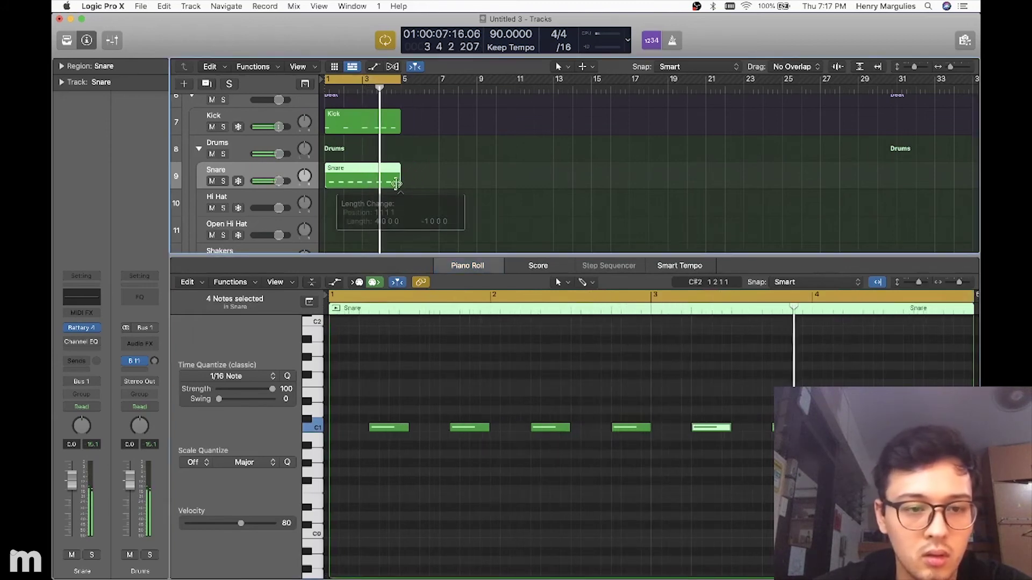
# Step: Raise the master output volume of Battery 4 on the Snare track and close its window
pyautogui.moveTo(92, 325)
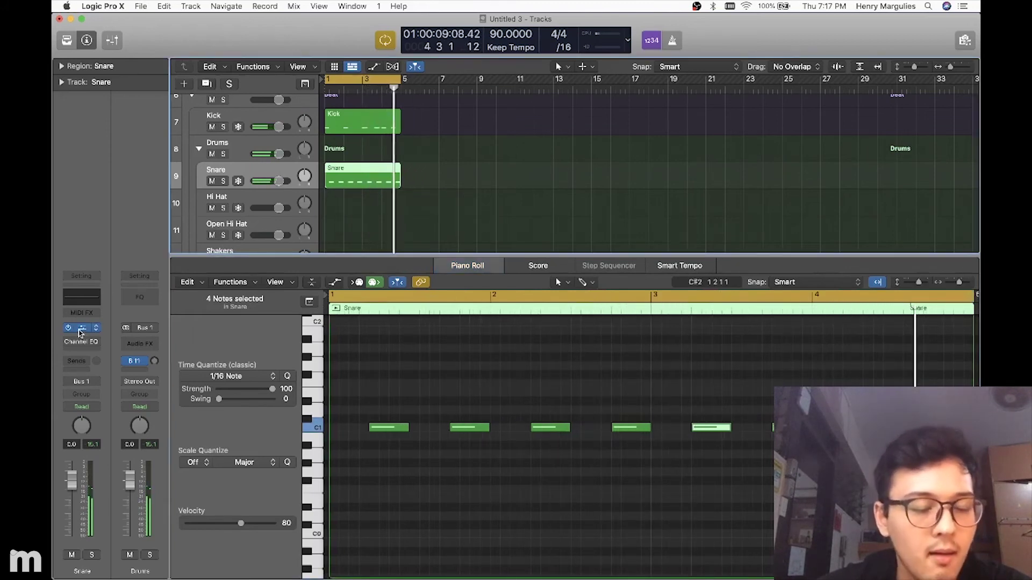
pyautogui.click(81, 329)
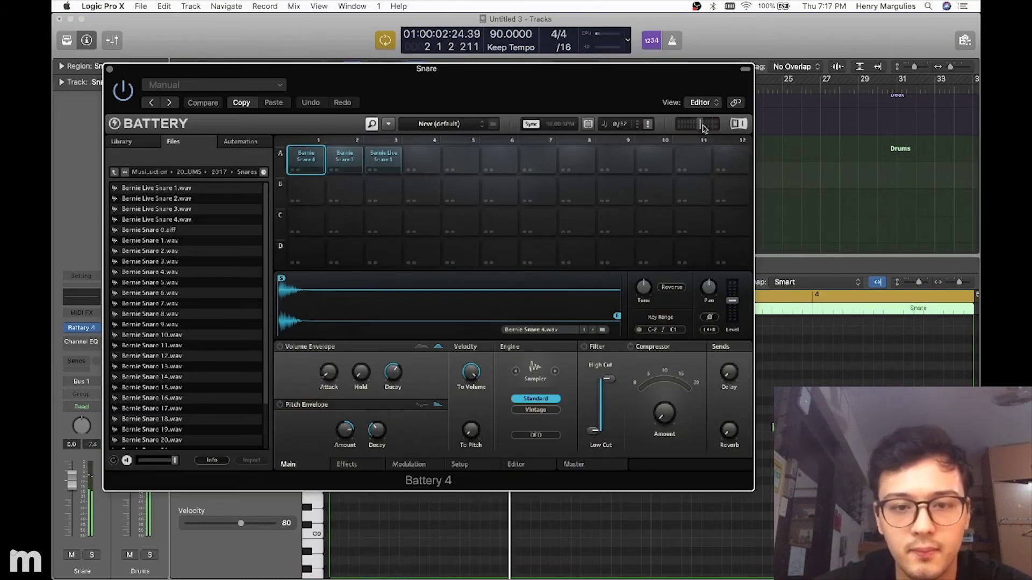
pyautogui.click(110, 69)
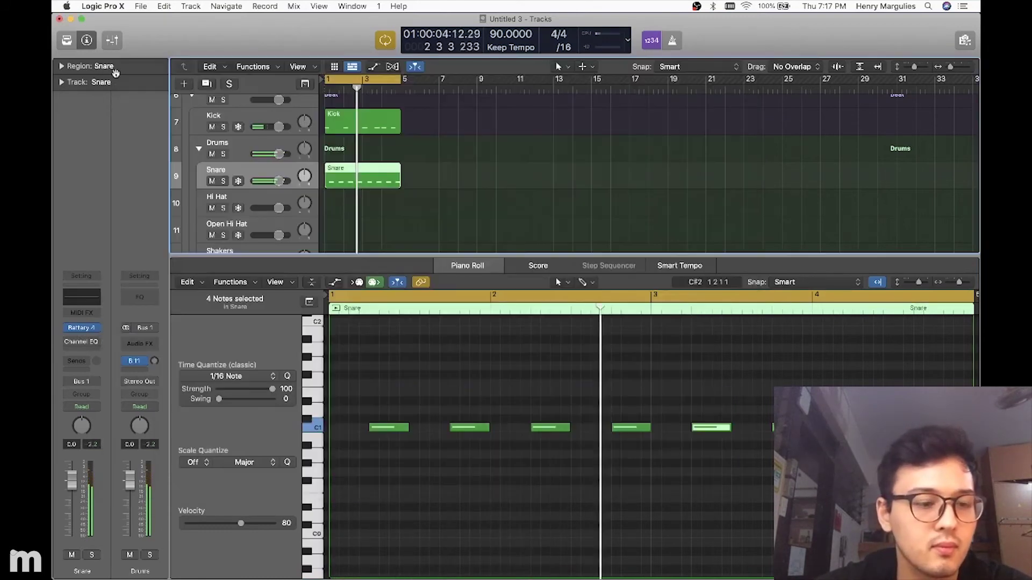
# Step: Open Channel EQ on the Snare track and enable a 24 dB/Oct low cut at 159 Hz
pyautogui.click(85, 345)
pyautogui.moveTo(638, 156); pyautogui.dragTo(400, 97)
pyautogui.click(148, 155)
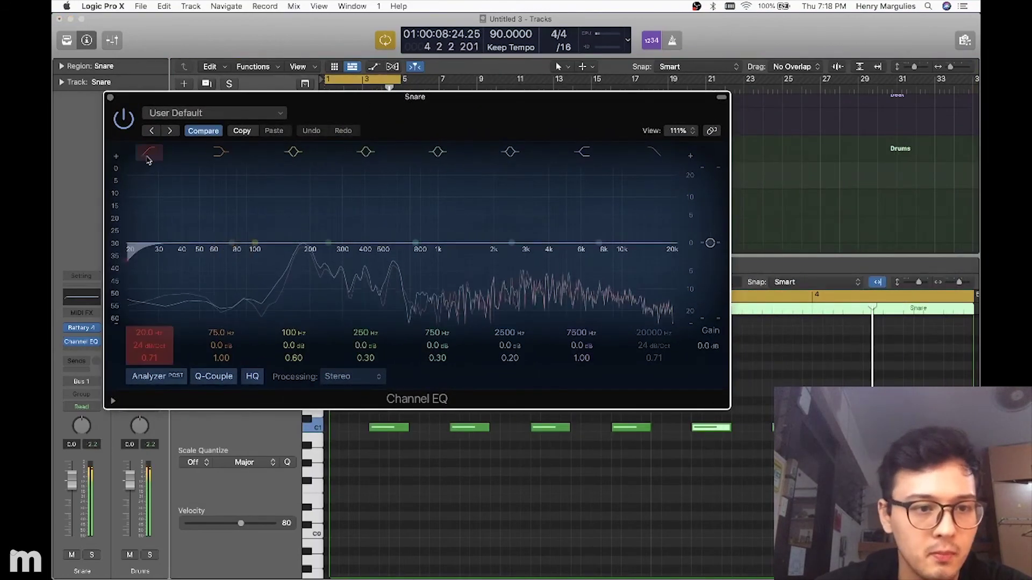
pyautogui.moveTo(150, 276); pyautogui.dragTo(277, 272)
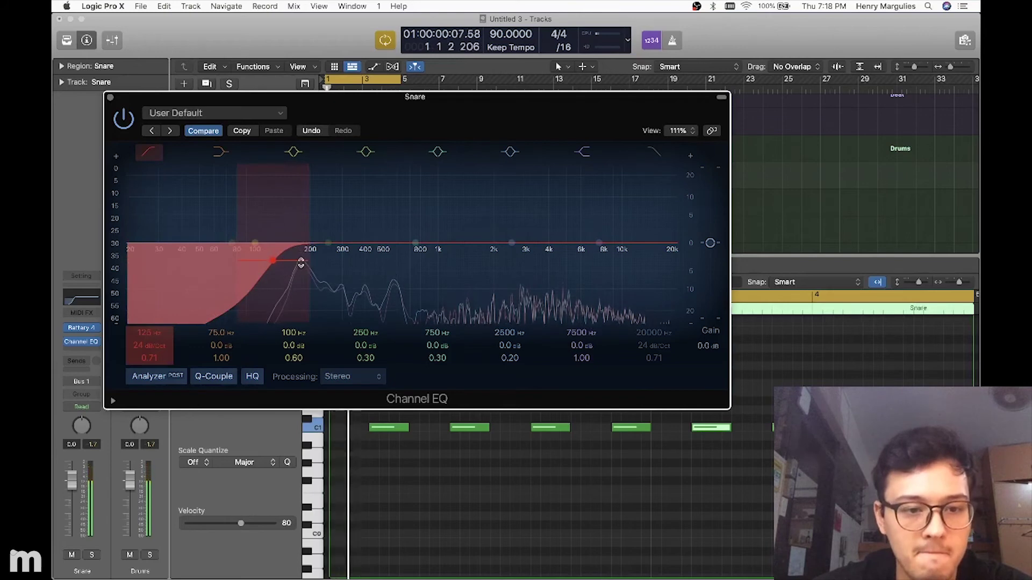
pyautogui.moveTo(275, 264); pyautogui.dragTo(295, 260)
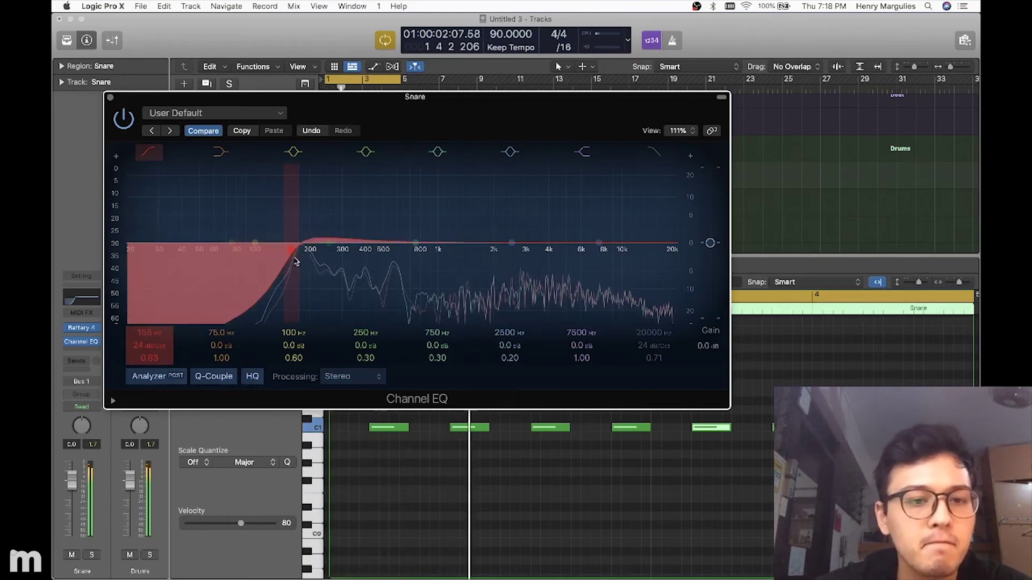
# Step: Set the snare EQ's low shelf to +4.2 dB at 925 Hz and its high shelf to -2.0 dB at 1800 Hz
pyautogui.moveTo(595, 242); pyautogui.dragTo(486, 229)
pyautogui.moveTo(230, 242); pyautogui.dragTo(432, 204)
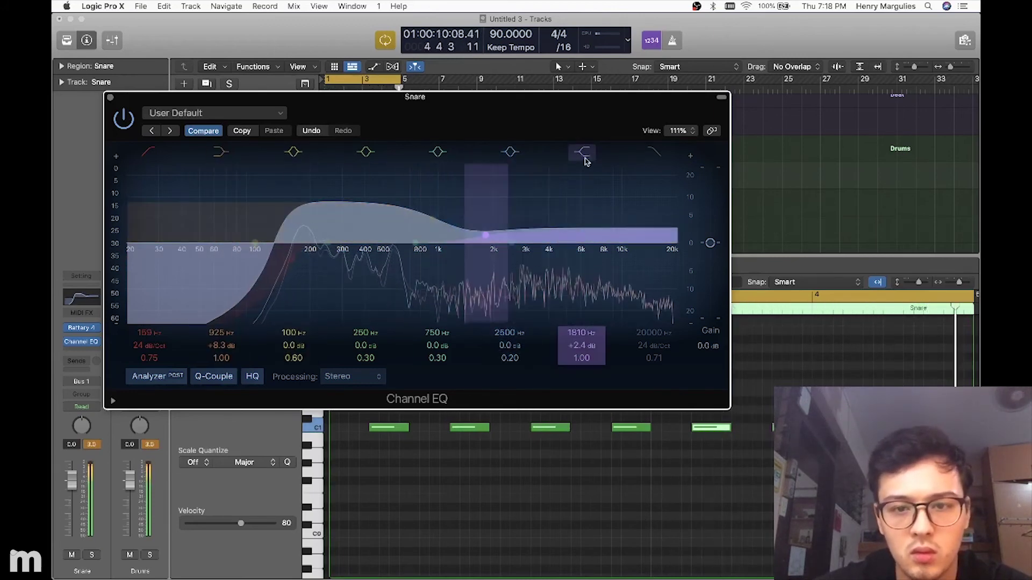
pyautogui.moveTo(478, 237)
pyautogui.mouseDown()
pyautogui.moveTo(480, 259)
pyautogui.moveTo(481, 250)
pyautogui.mouseUp()
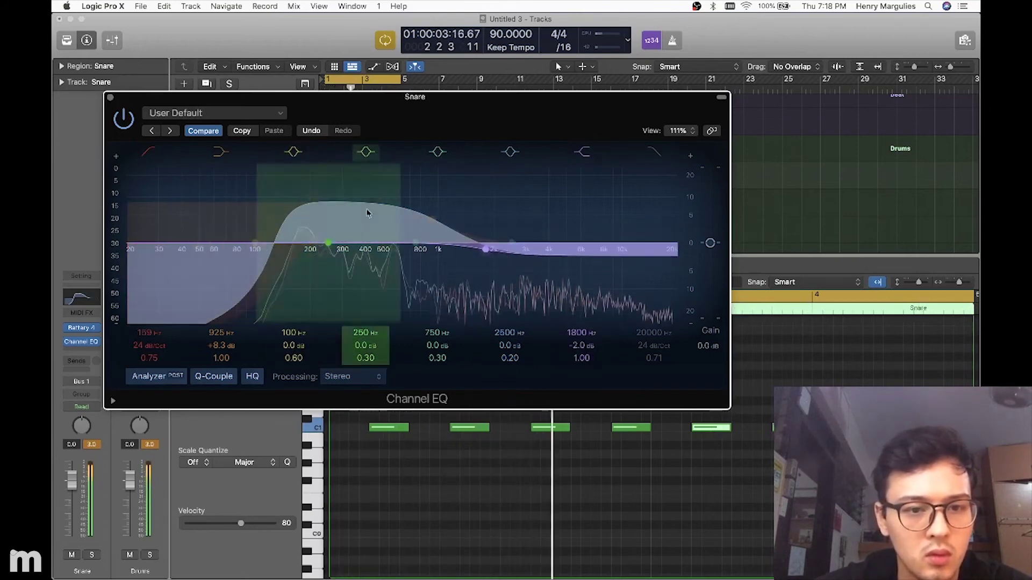
pyautogui.moveTo(429, 217); pyautogui.dragTo(434, 237)
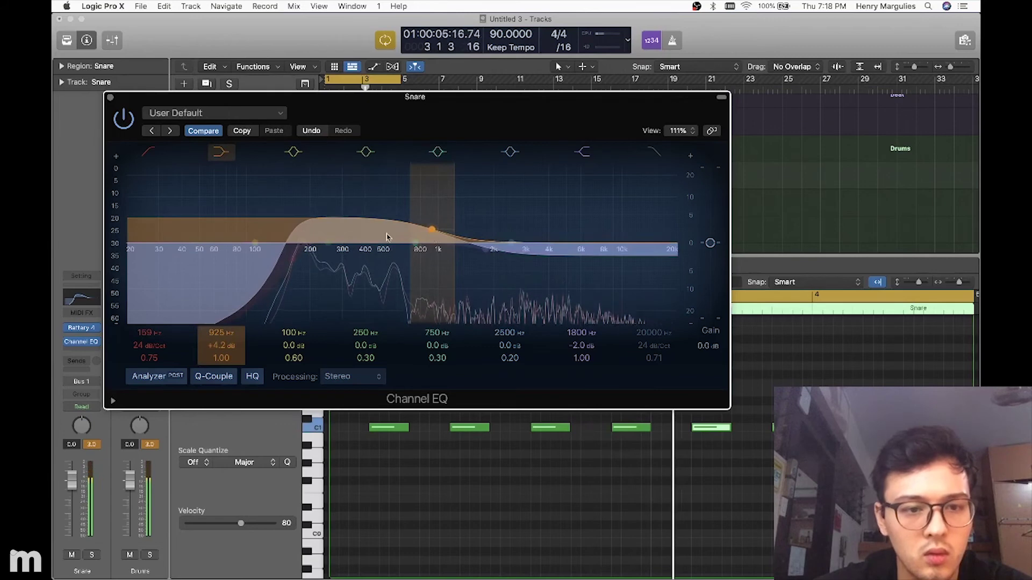
# Step: Add an 11800 Hz high cut to the snare EQ and replay the loop with the EQ and Piano Roll closed
pyautogui.moveTo(647, 290); pyautogui.dragTo(615, 289)
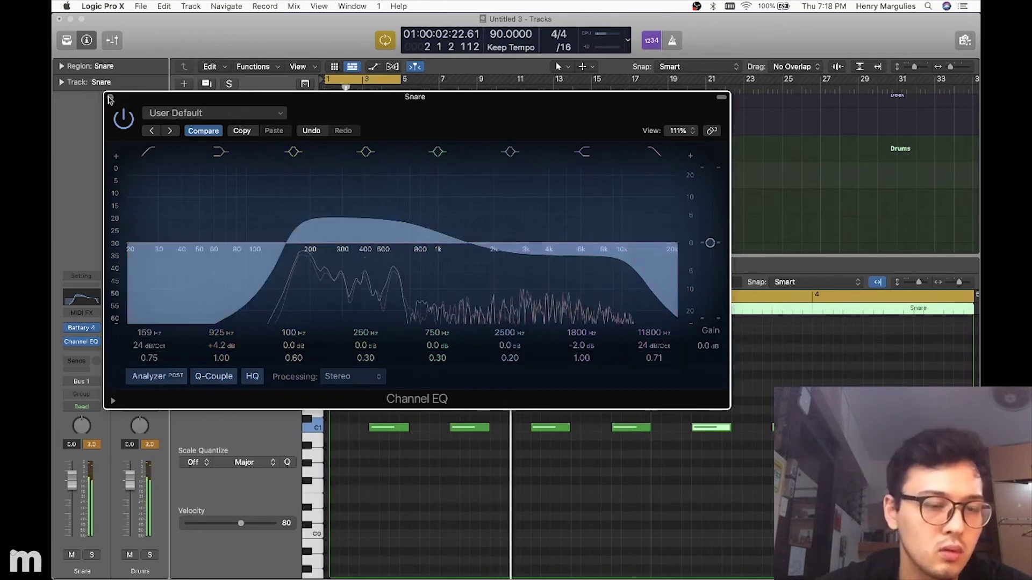
pyautogui.press('super+w')
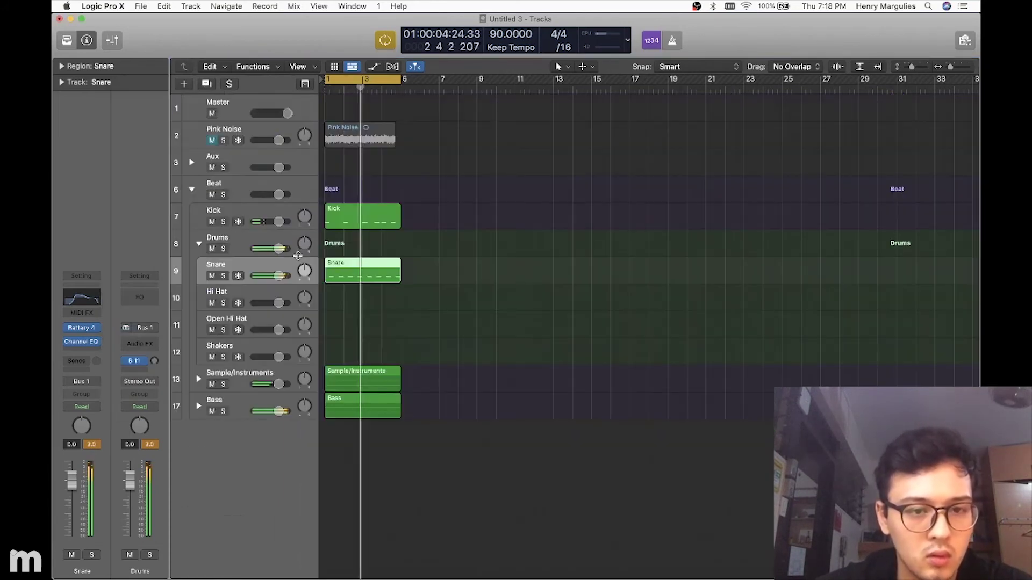
pyautogui.press('e')
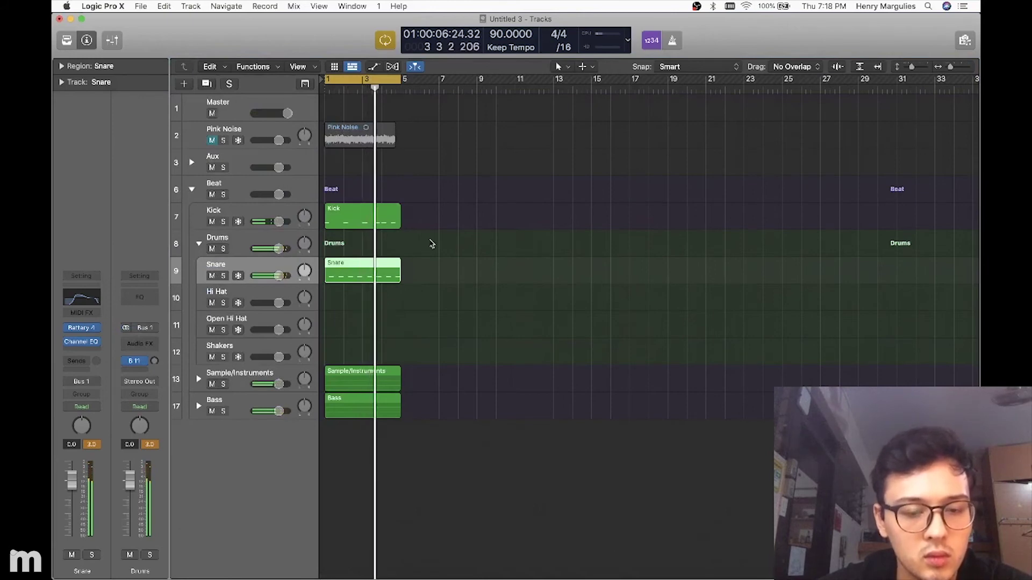
pyautogui.press('Return')
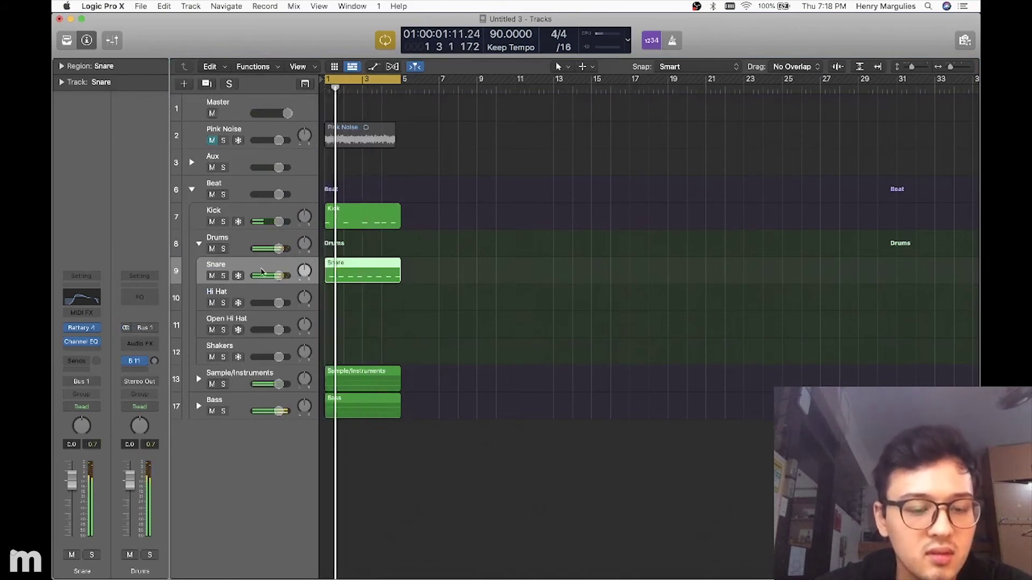
# Step: Set the Snare region's delay to +15 ticks and play the loop from the start to check the groove
pyautogui.click(61, 82)
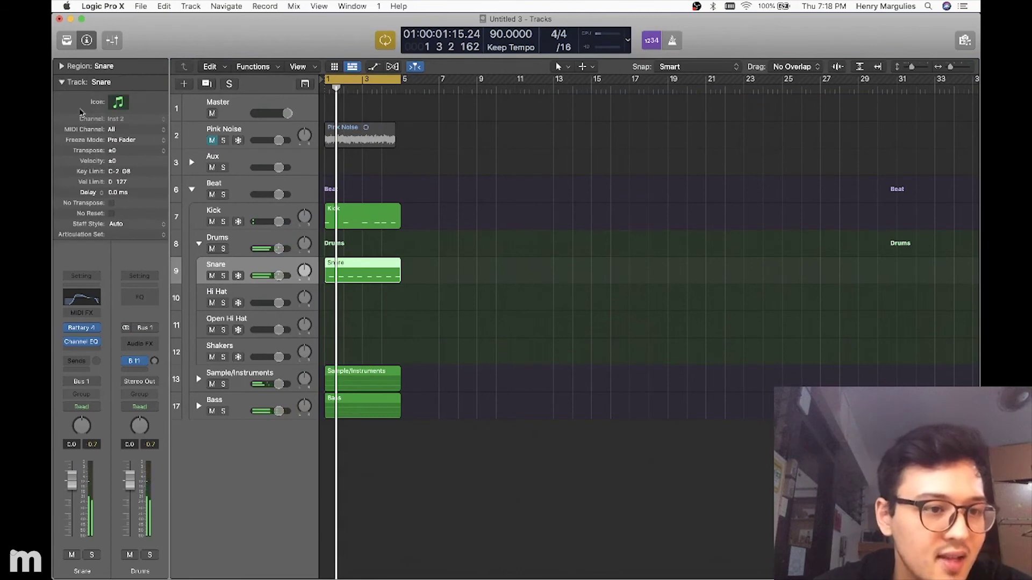
pyautogui.click(62, 82)
pyautogui.click(62, 65)
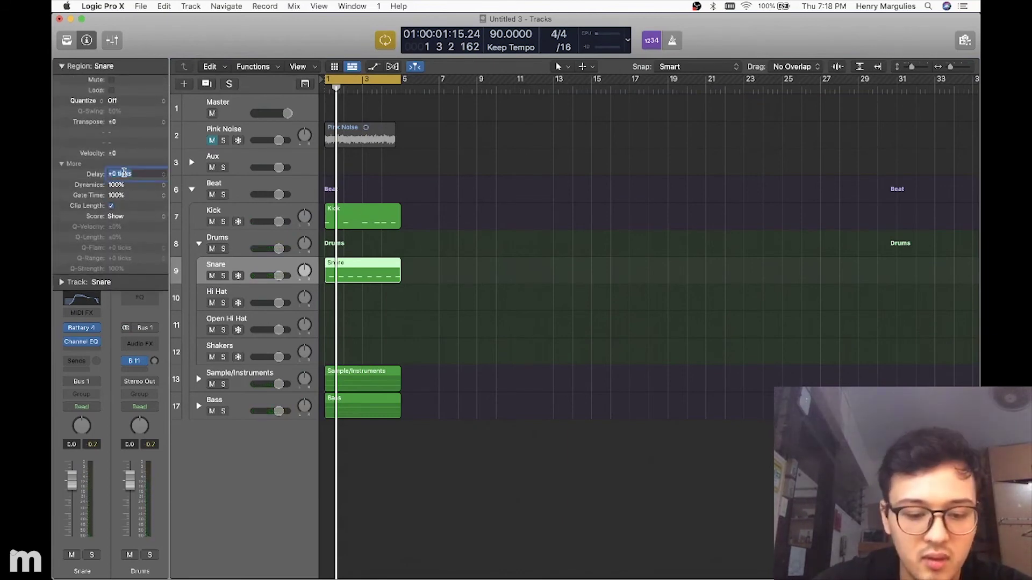
pyautogui.press('space')
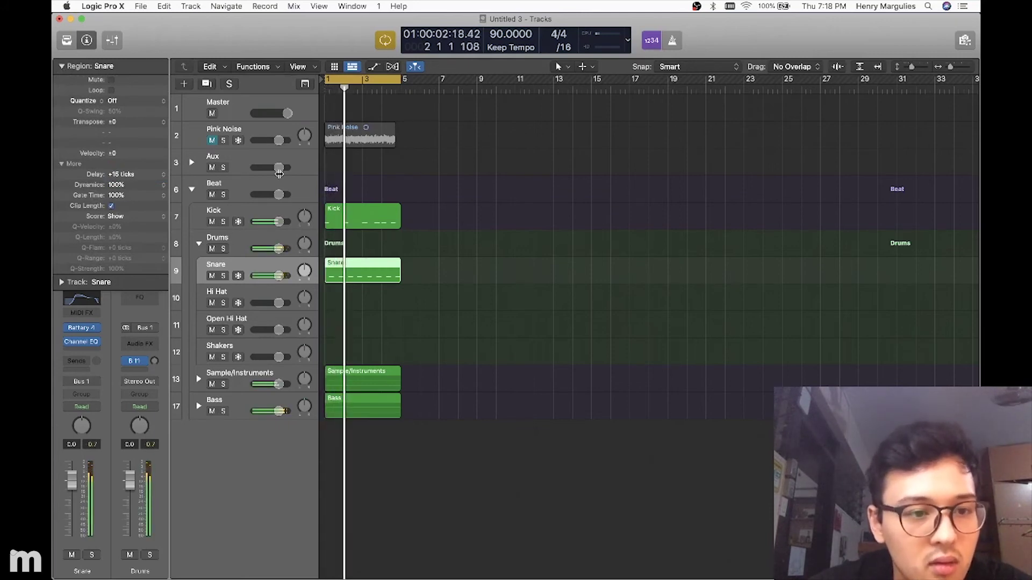
pyautogui.click(62, 65)
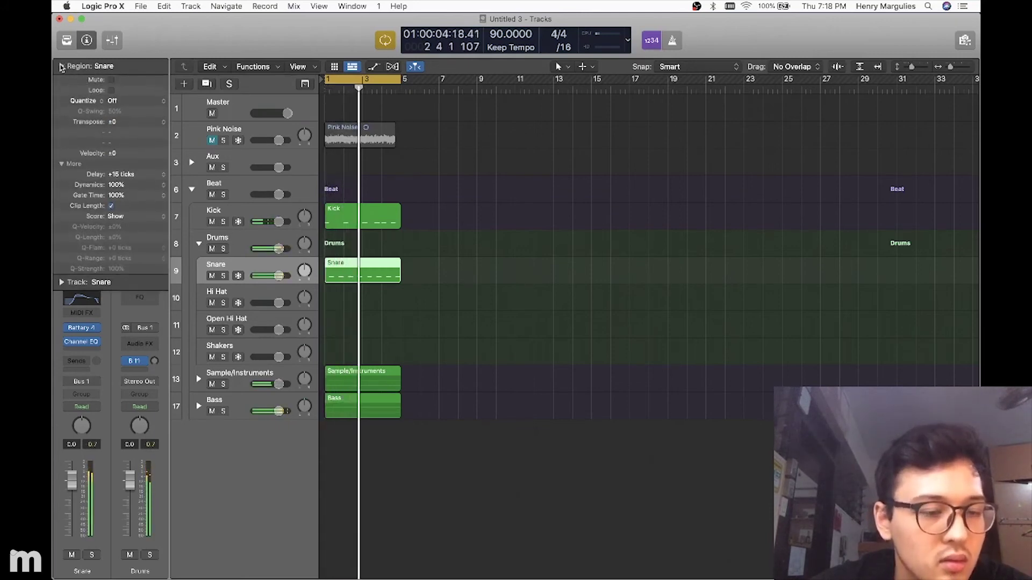
pyautogui.press('Return')
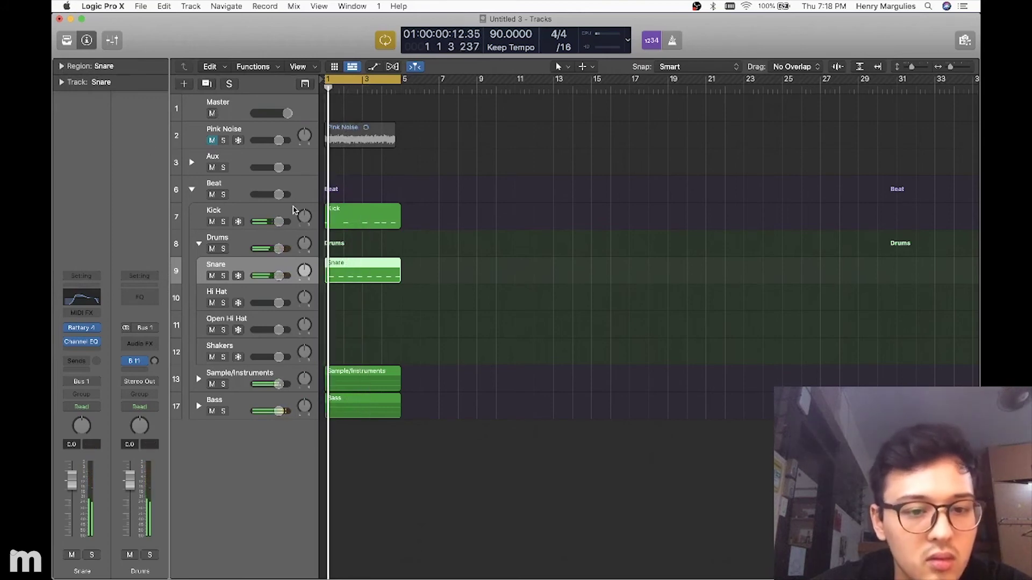
# Step: Create a MIDI region on the Hi Hat track, extend it to four bars and open it in the Piano Roll
pyautogui.click(197, 300)
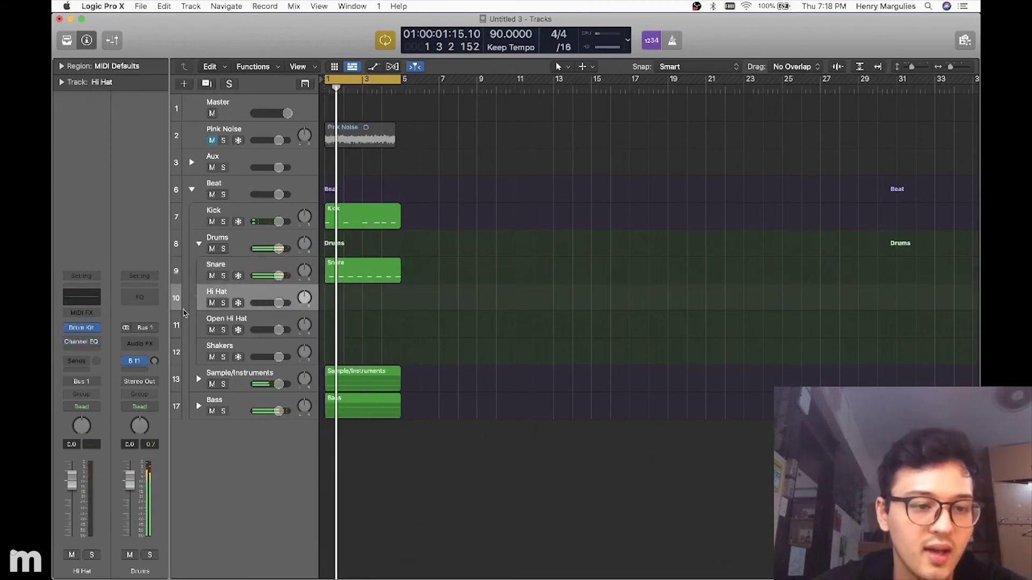
pyautogui.rightClick(328, 298)
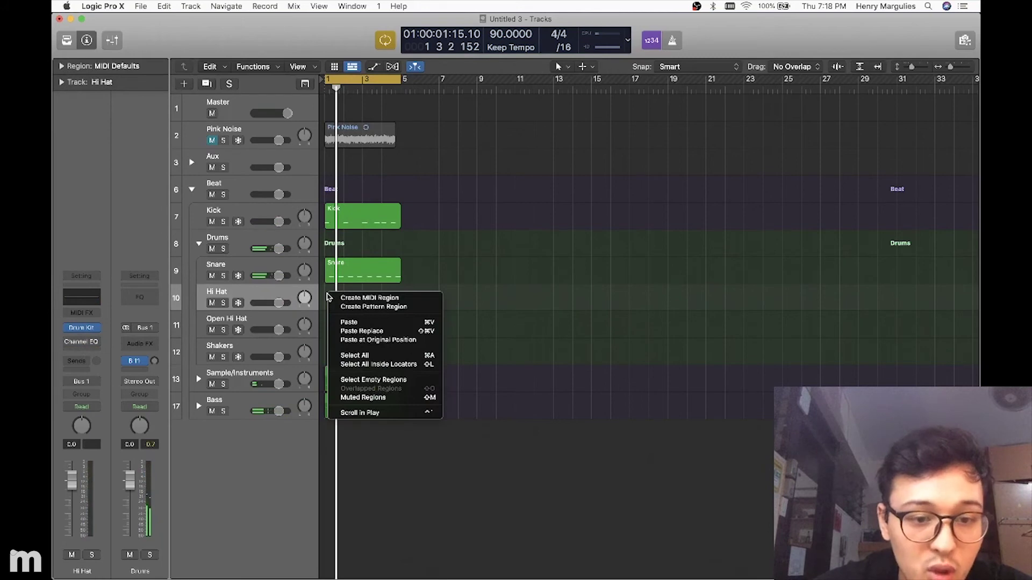
pyautogui.click(337, 298)
pyautogui.moveTo(346, 306); pyautogui.dragTo(396, 314)
pyautogui.doubleClick(370, 303)
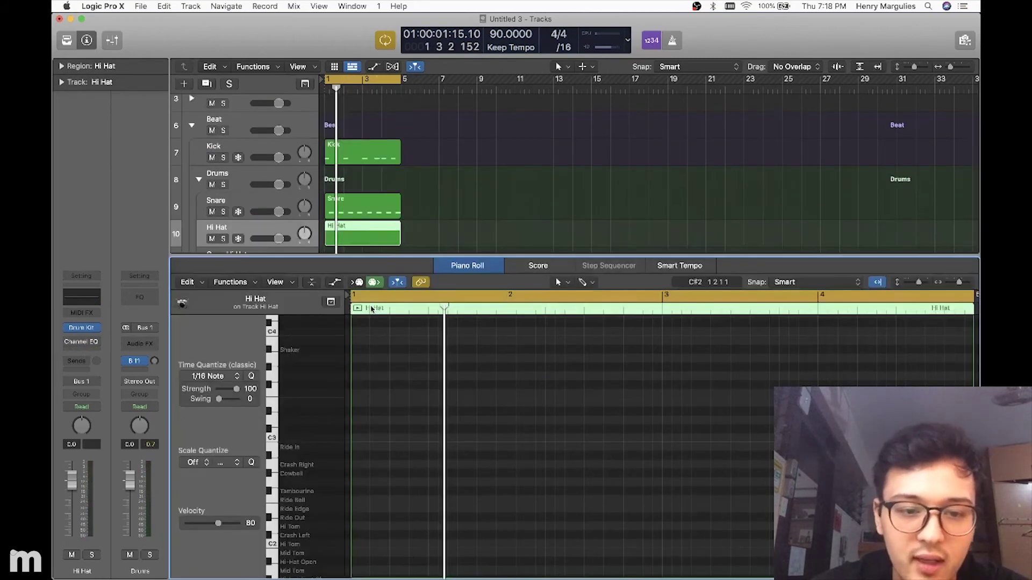
# Step: Add a note on the upper Hi-Hat Foot Close row (G#1), place it on the first off-beat of bar 1 and shorten it
pyautogui.scroll(-10, 379, 492)
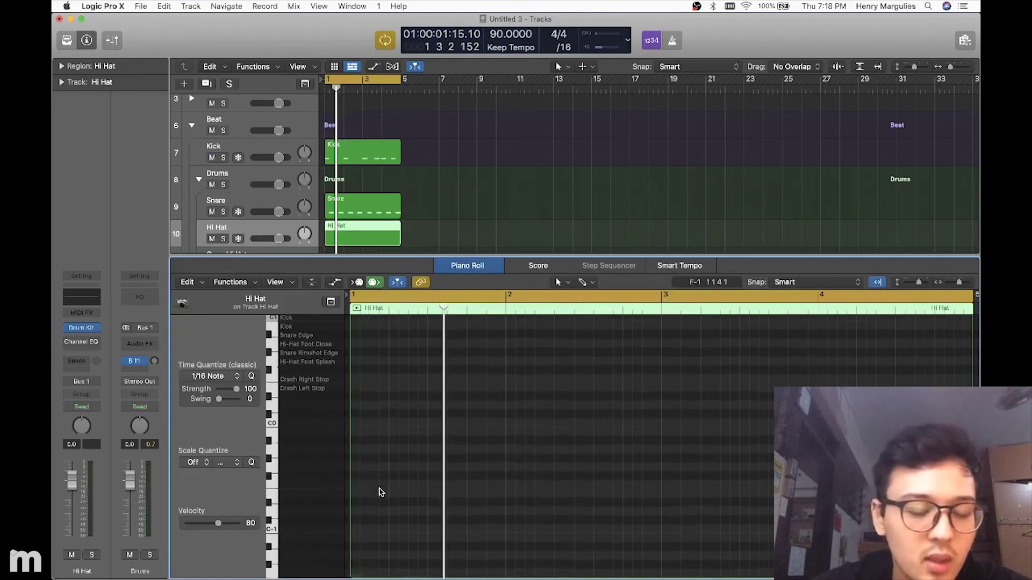
pyautogui.scroll(1, 285, 361)
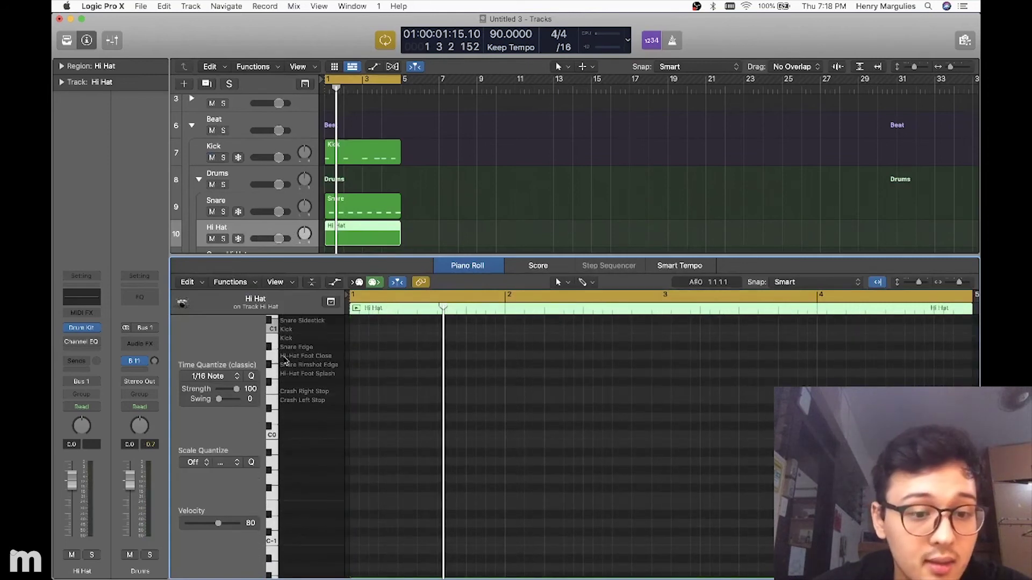
pyautogui.scroll(1, 406, 359)
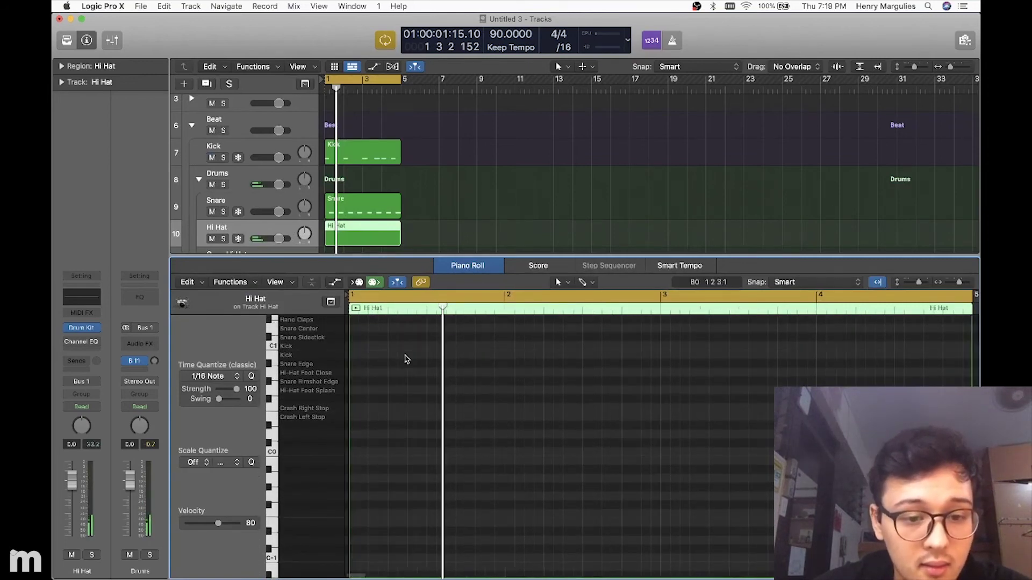
pyautogui.rightClick(354, 375)
pyautogui.click(357, 375)
pyautogui.scroll(3, 355, 409)
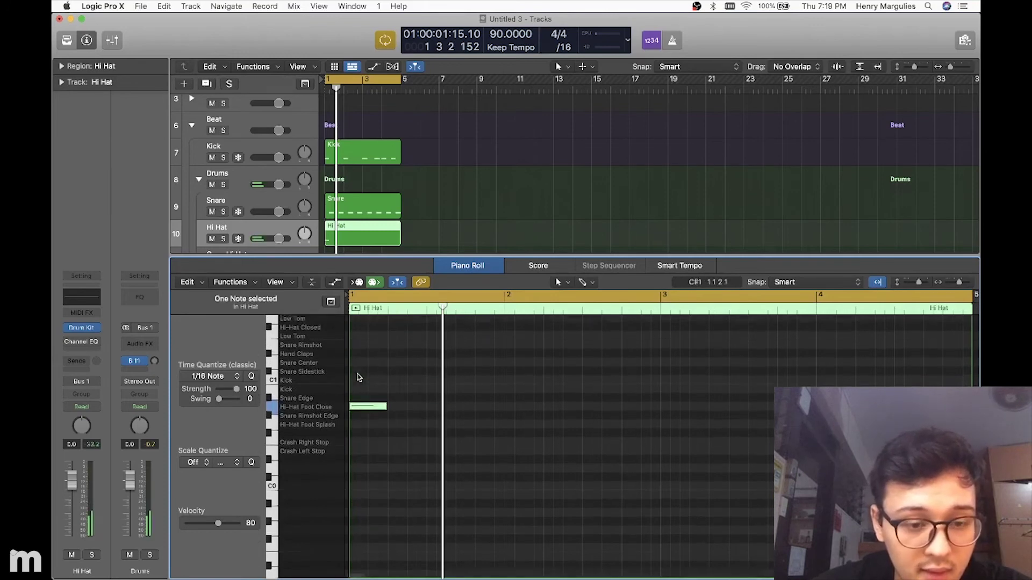
pyautogui.moveTo(356, 426); pyautogui.dragTo(358, 330)
pyautogui.scroll(3, 358, 331)
pyautogui.moveTo(356, 376); pyautogui.dragTo(375, 378)
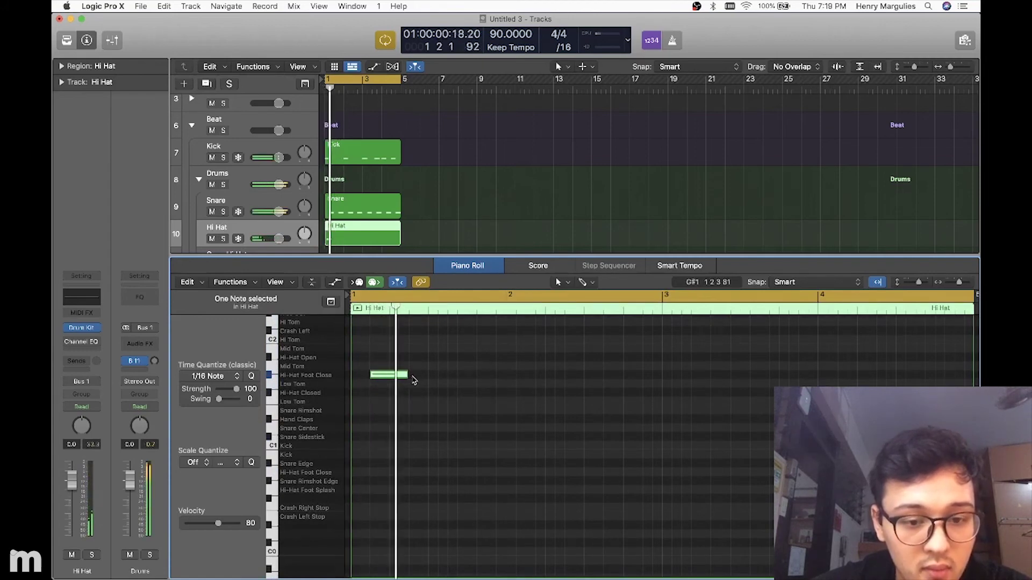
pyautogui.moveTo(407, 375); pyautogui.dragTo(379, 379)
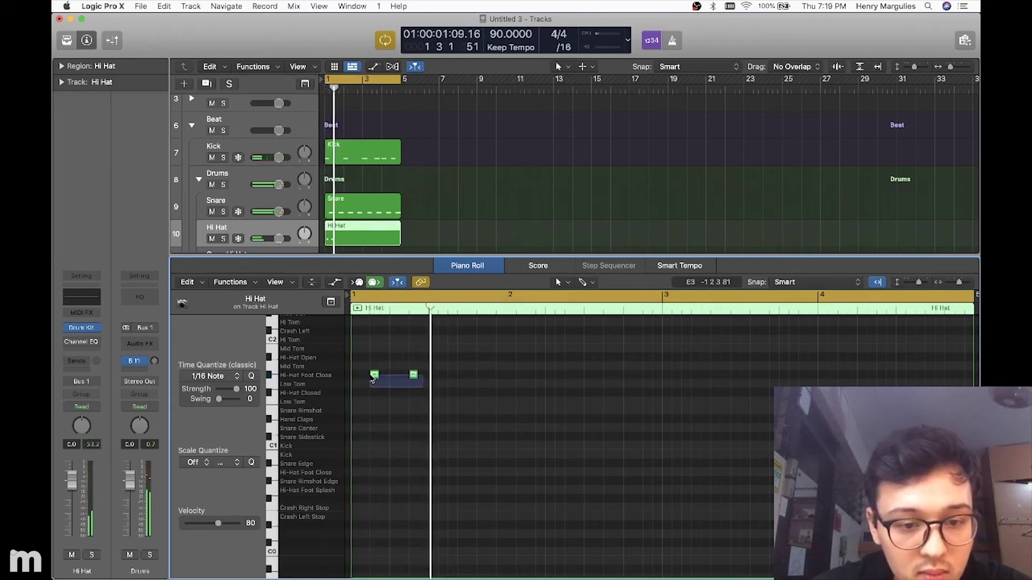
# Step: Copy the hi-hat note onto all four off-beats of bar 1 and repeat the four notes in bar 2
pyautogui.moveTo(374, 378); pyautogui.dragTo(379, 378)
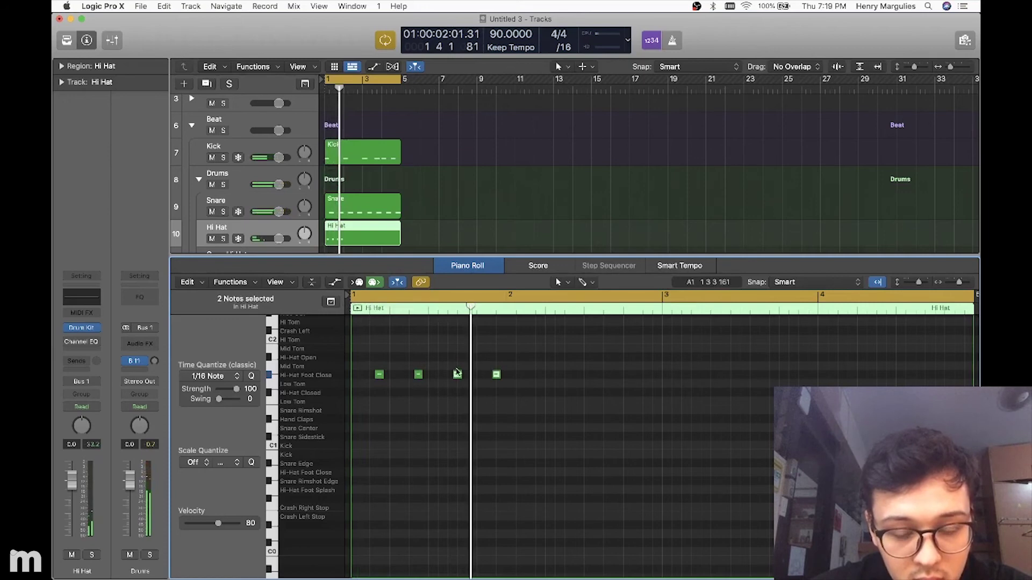
pyautogui.click(491, 352)
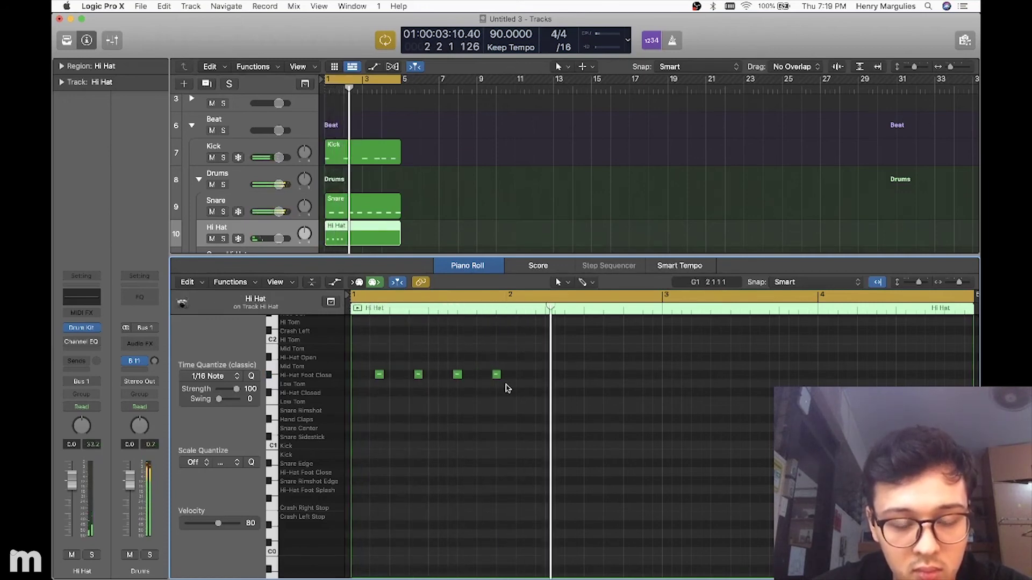
pyautogui.moveTo(374, 362); pyautogui.dragTo(375, 362)
pyautogui.press('super+r')
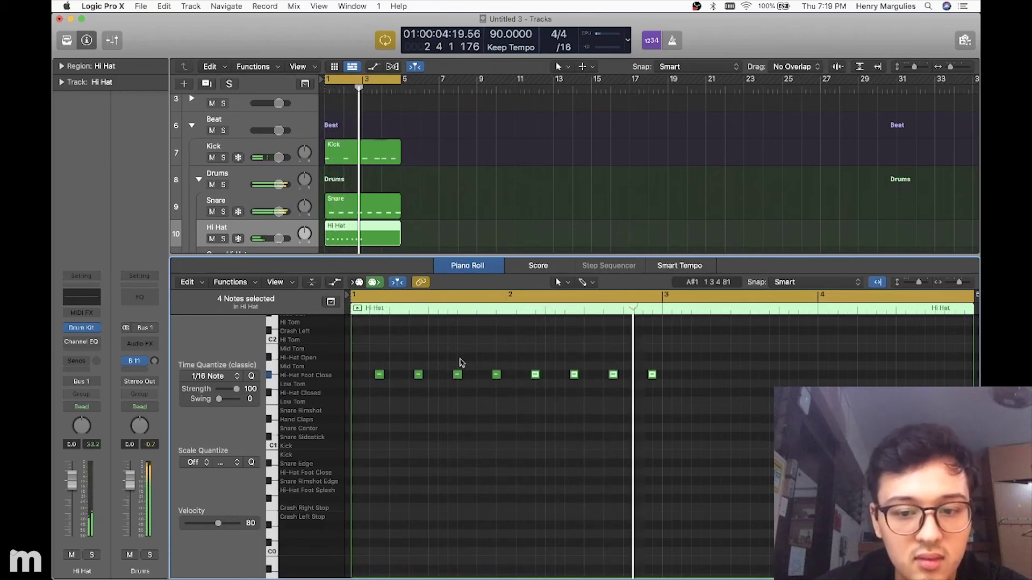
# Step: Paste a copy of bar 1's four hi-hat notes starting on the first beat, and delete the repeated notes in bar 2
pyautogui.moveTo(363, 358); pyautogui.dragTo(507, 388)
pyautogui.press('Return')
pyautogui.press('super+v')
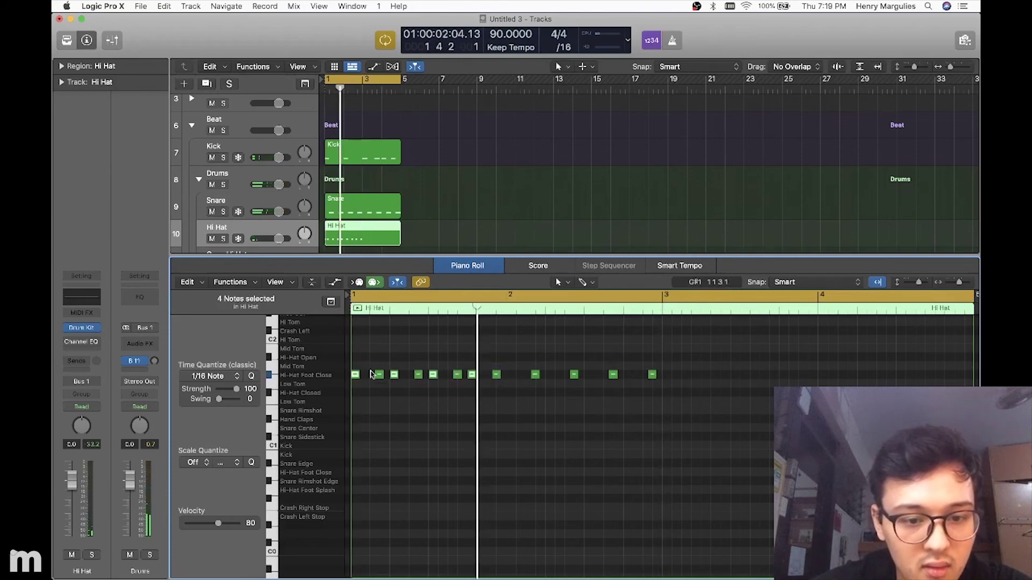
pyautogui.press('Return')
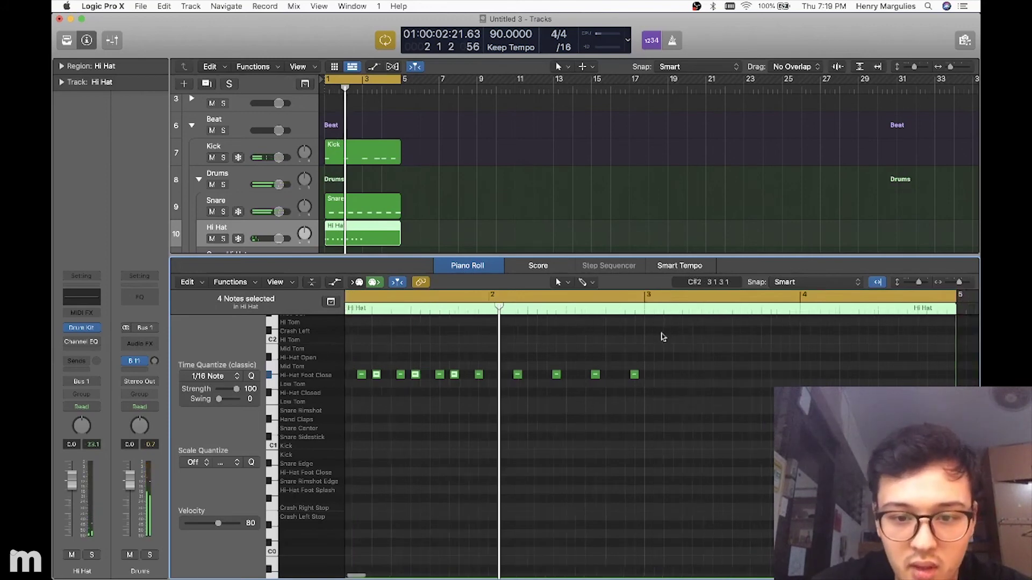
pyautogui.moveTo(682, 382); pyautogui.dragTo(509, 340)
pyautogui.press('Delete')
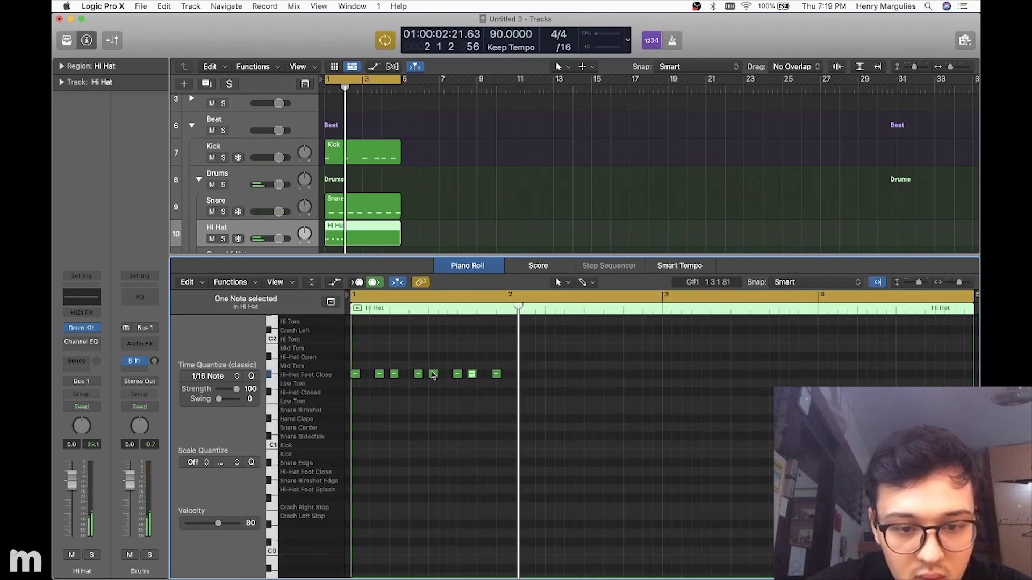
# Step: Nudge the on-beat hi-hats of beats 1 and 2 slightly late, shorten those on beats 3 and 4, and replay the loop
pyautogui.moveTo(399, 378); pyautogui.dragTo(358, 378)
pyautogui.press('space')
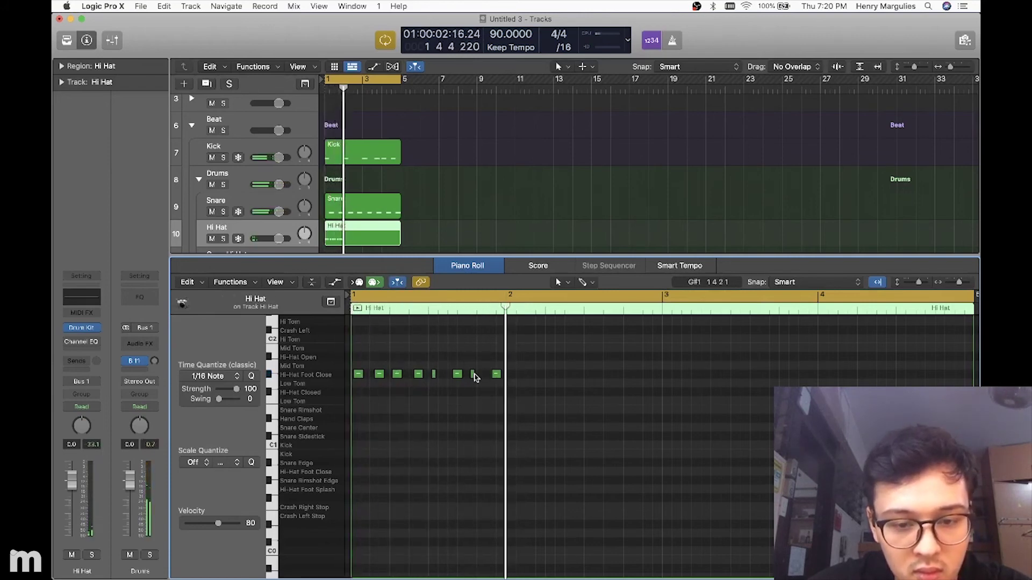
pyautogui.press('Return')
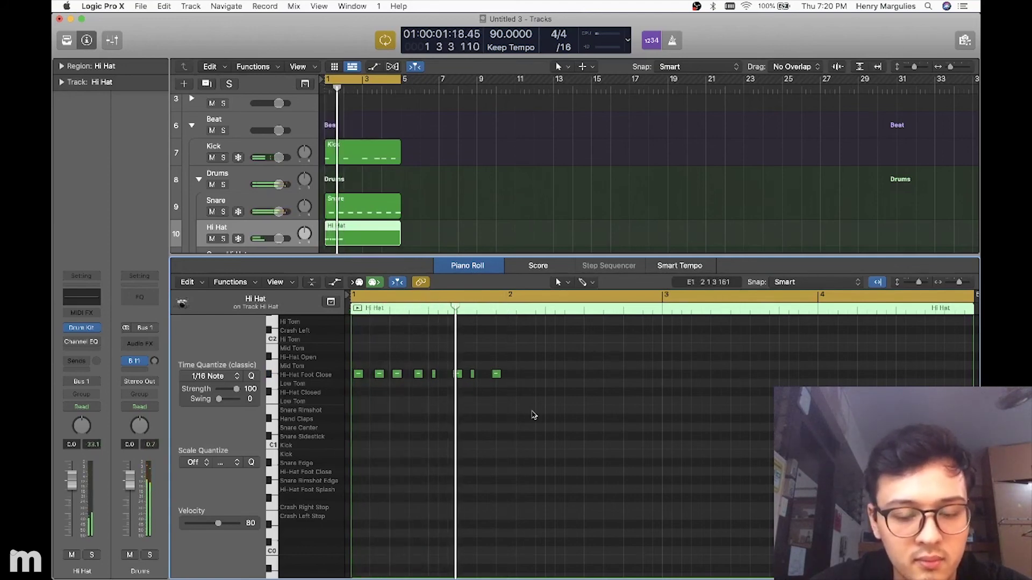
# Step: Repeat bar 1's eight-note hi-hat pattern through bars 2 to 4 and play the loop
pyautogui.moveTo(515, 388); pyautogui.dragTo(361, 358)
pyautogui.press('super+r')
pyautogui.press('super+z')
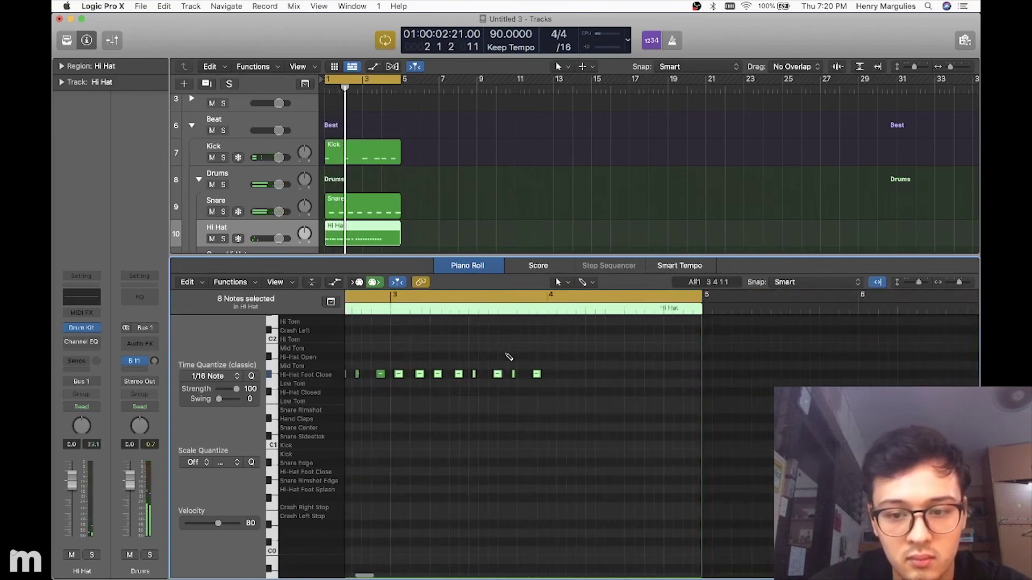
pyautogui.press('super+r')
pyautogui.press('super+r')
pyautogui.press('space')
# Step: Lower the Hi Hat track's volume to -3.0 dB and close the Piano Roll
pyautogui.press('XF86AudioRaiseVolume')
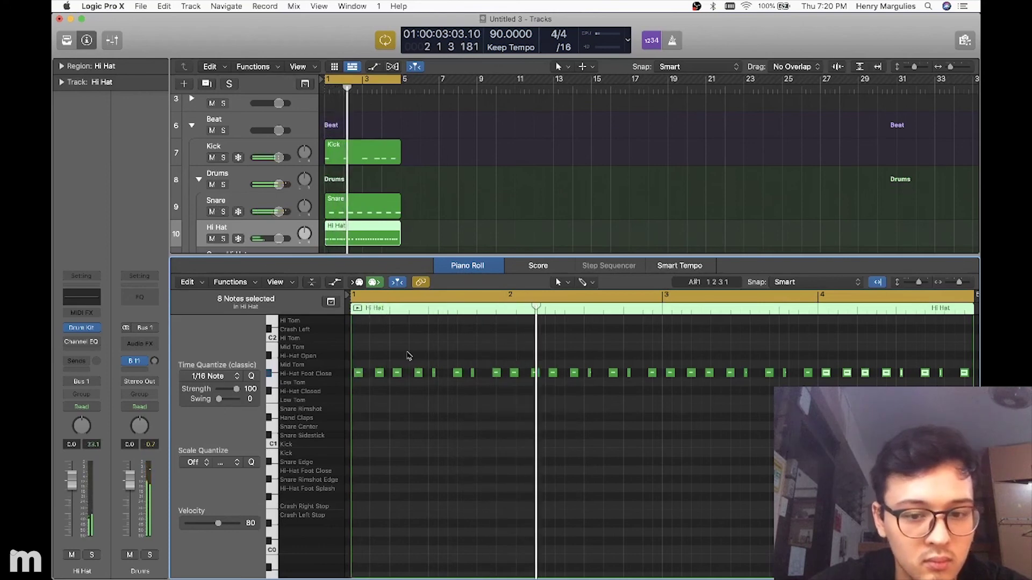
pyautogui.moveTo(278, 238); pyautogui.dragTo(275, 239)
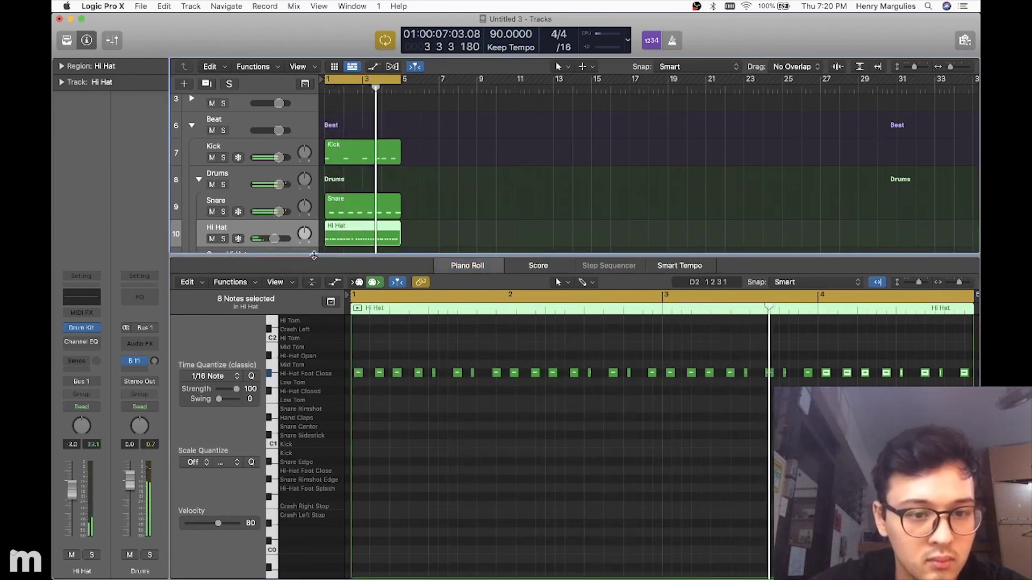
pyautogui.press('p')
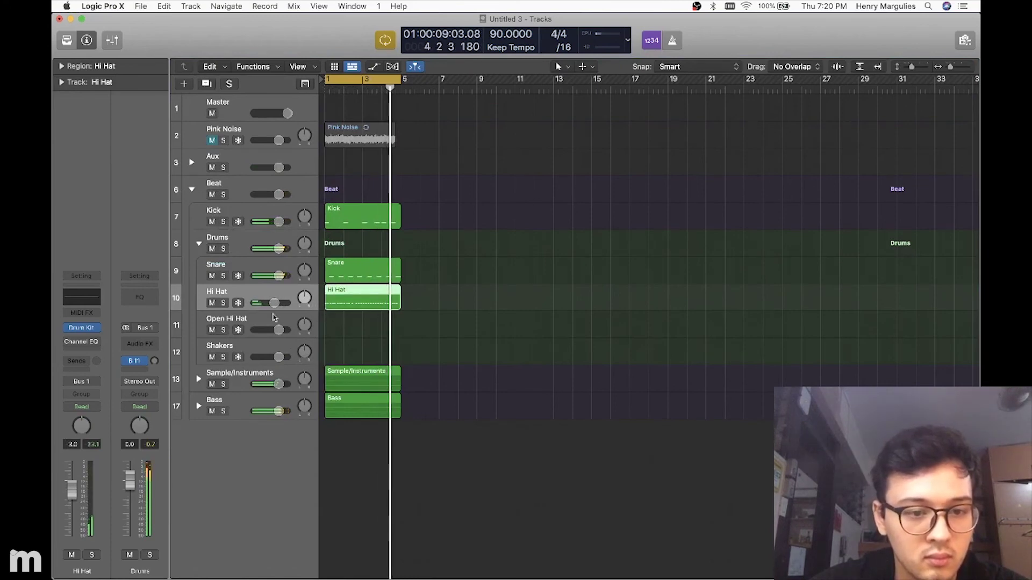
# Step: Insert a Distortion effect on the Hi Hat track with drive 10.5 dB, tone 3900 Hz and output -5.0 dB
pyautogui.click(82, 354)
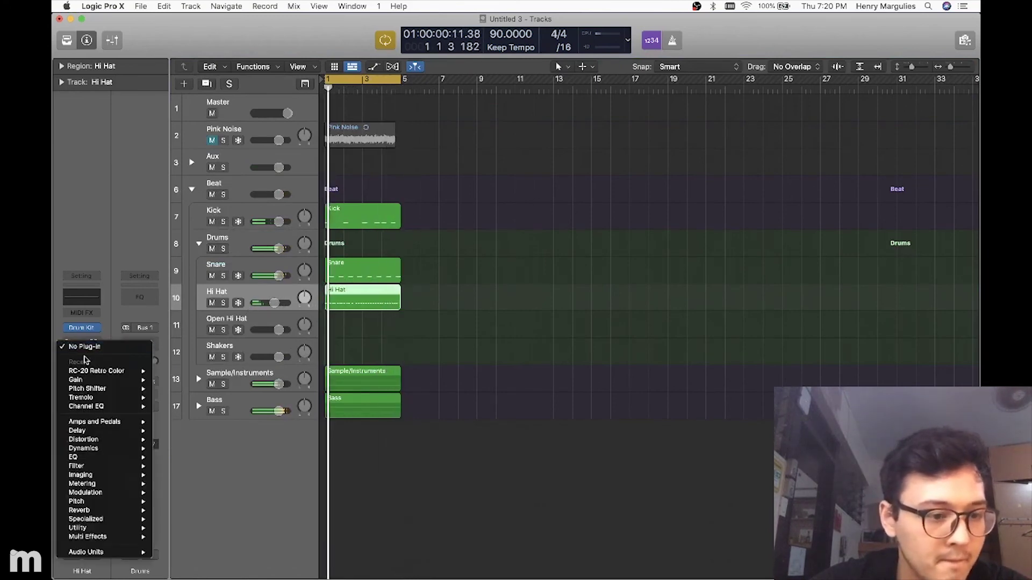
pyautogui.moveTo(108, 439)
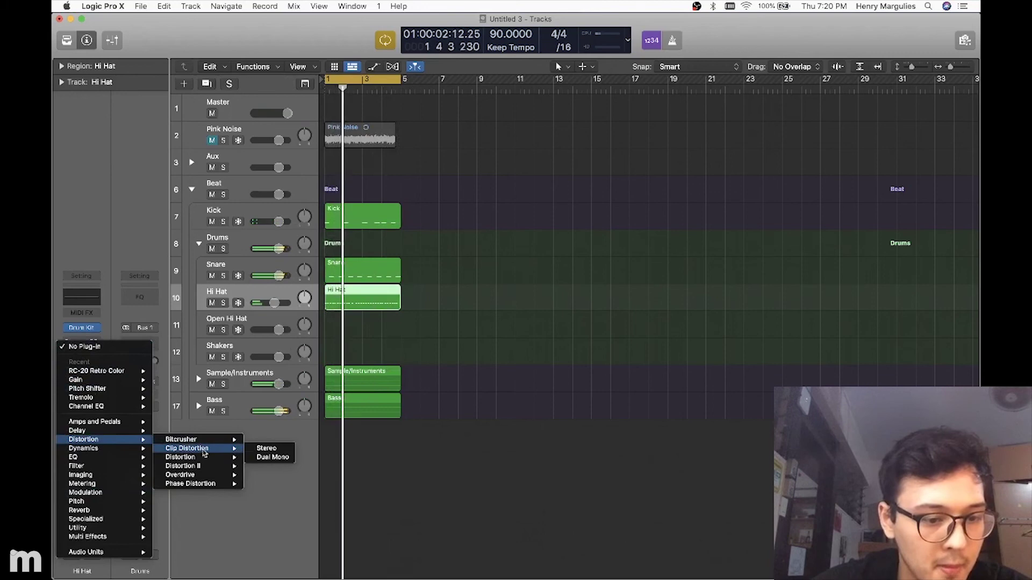
pyautogui.moveTo(185, 457)
pyautogui.click(255, 461)
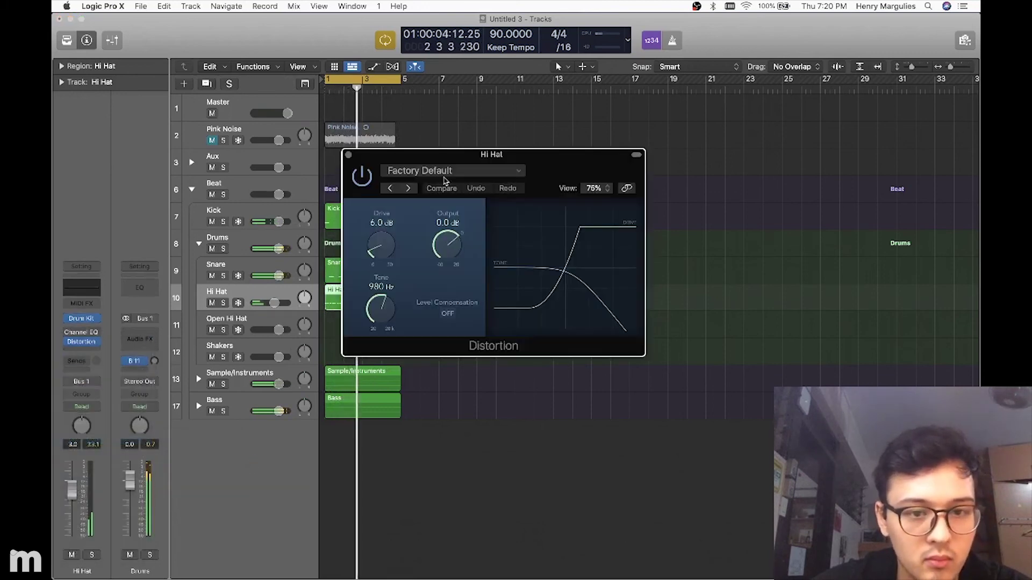
pyautogui.moveTo(373, 243); pyautogui.dragTo(376, 221)
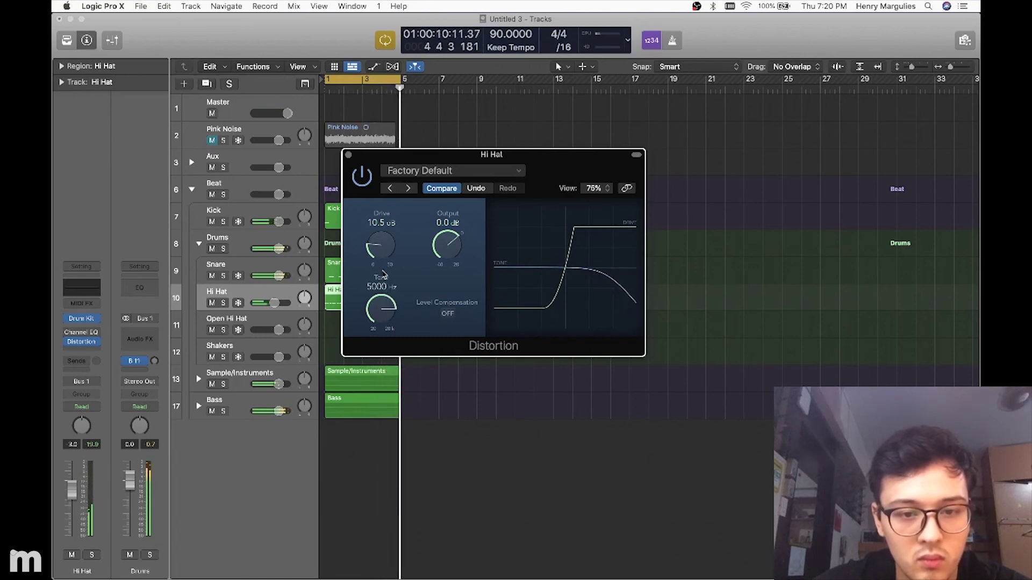
pyautogui.moveTo(384, 274); pyautogui.dragTo(383, 286)
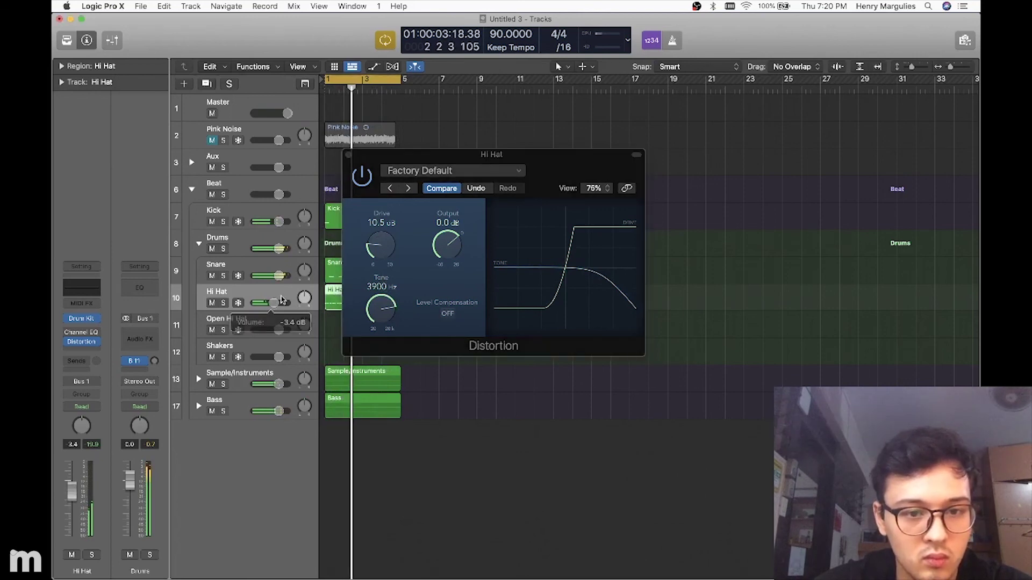
pyautogui.moveTo(447, 243); pyautogui.dragTo(436, 288)
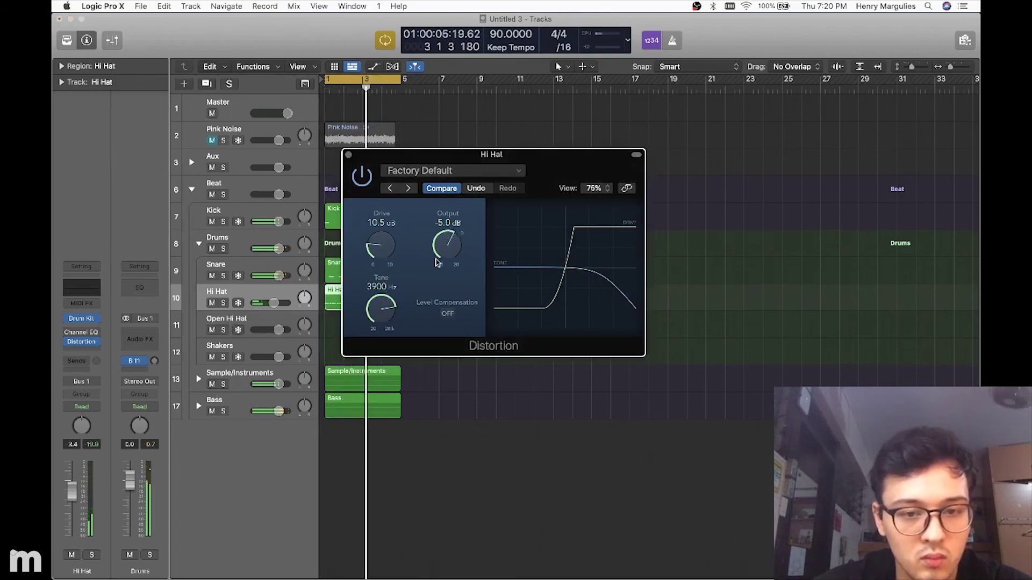
pyautogui.click(348, 156)
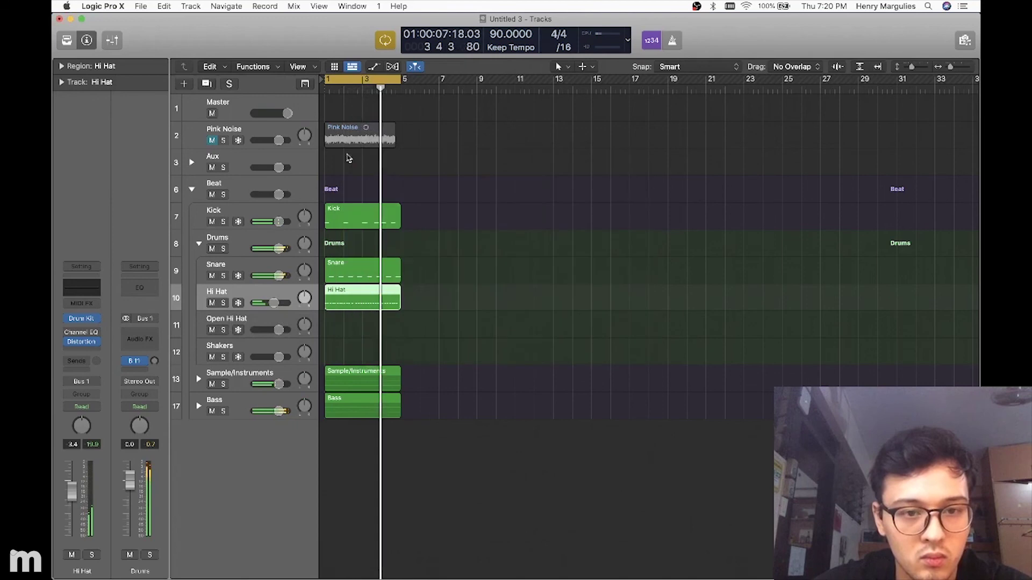
# Step: Reopen the Hi Hat region in the Piano Roll, select all its notes and review the Time Quantize options
pyautogui.click(466, 317)
pyautogui.doubleClick(345, 297)
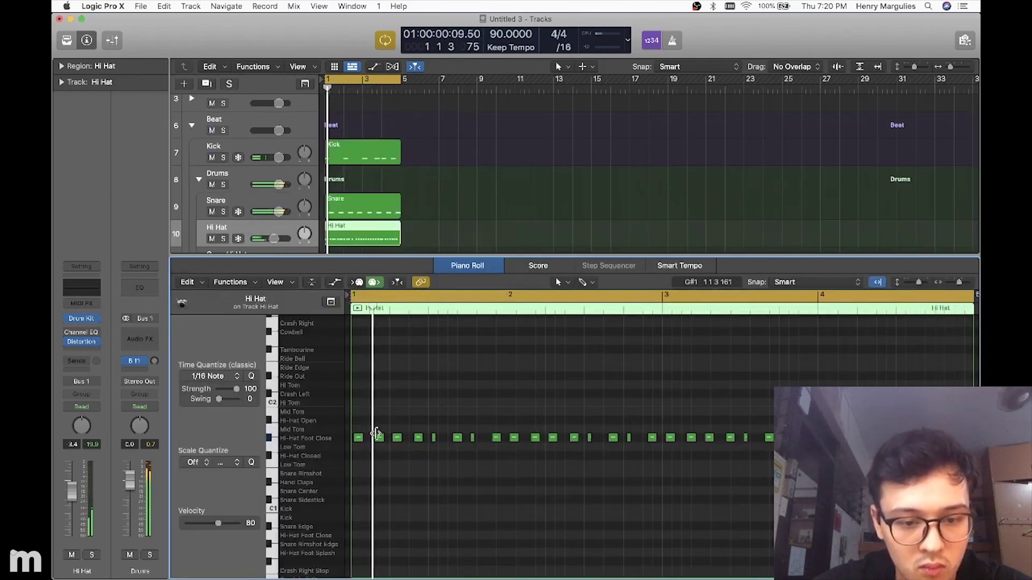
pyautogui.click(233, 375)
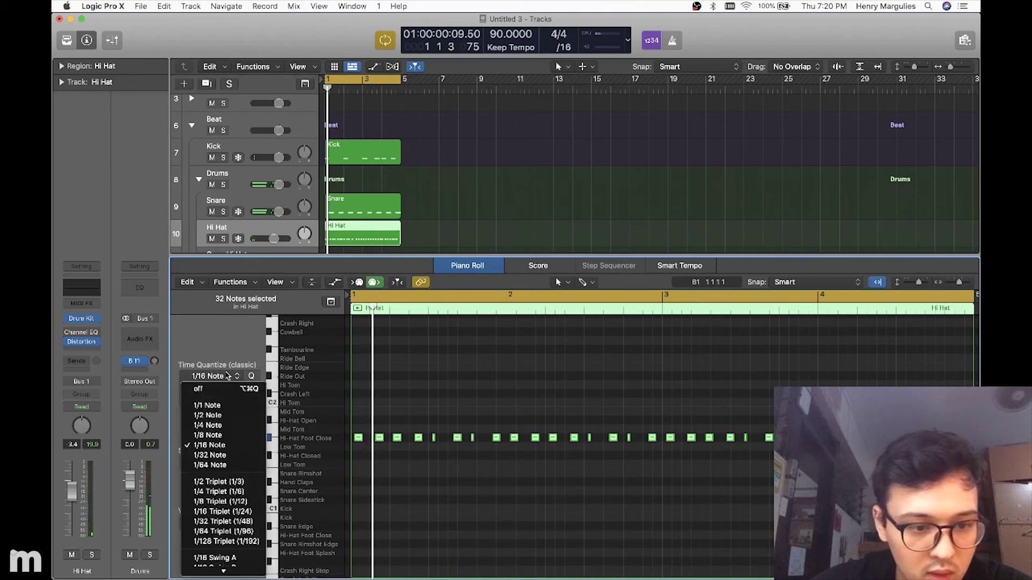
pyautogui.click(453, 387)
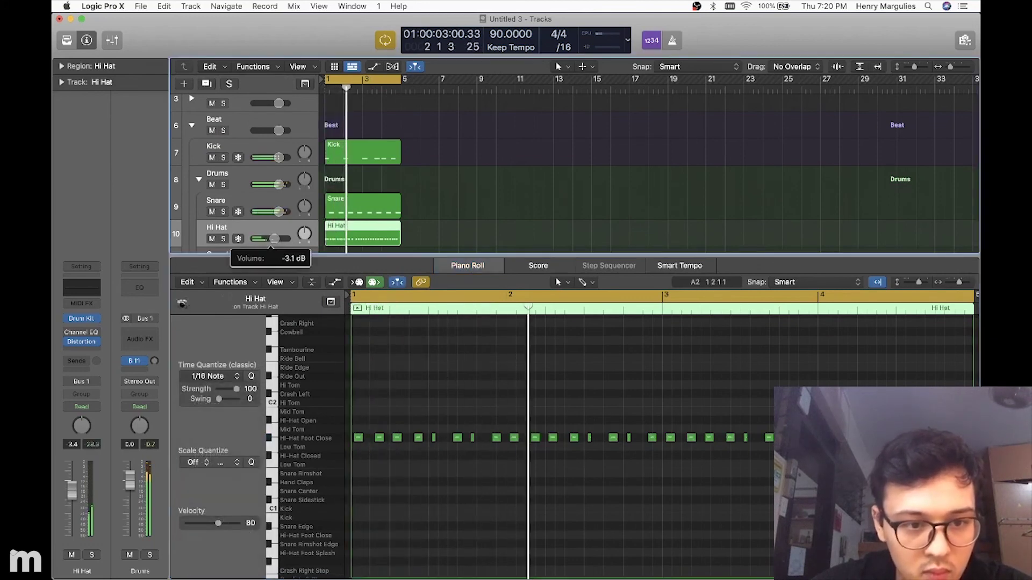
# Step: Set the Hi Hat track's volume to -2.5 dB and replay the loop from the start
pyautogui.press('XF86AudioLowerVolume')
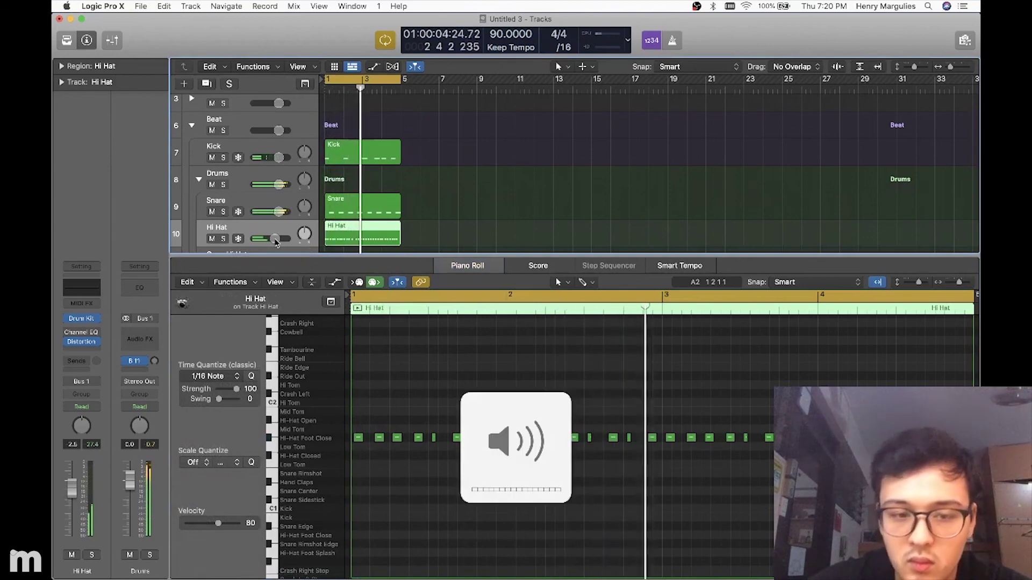
pyautogui.press('Return')
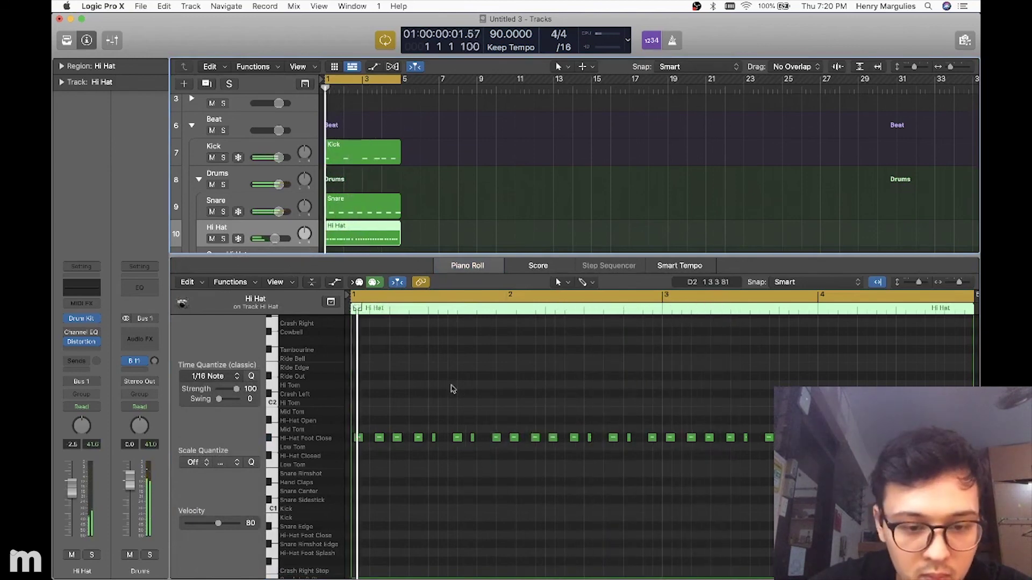
pyautogui.click(439, 397)
# Step: Select the four off-beat hi-hat notes in bar 1 and shift them slightly later for a looser feel
pyautogui.click(379, 438)
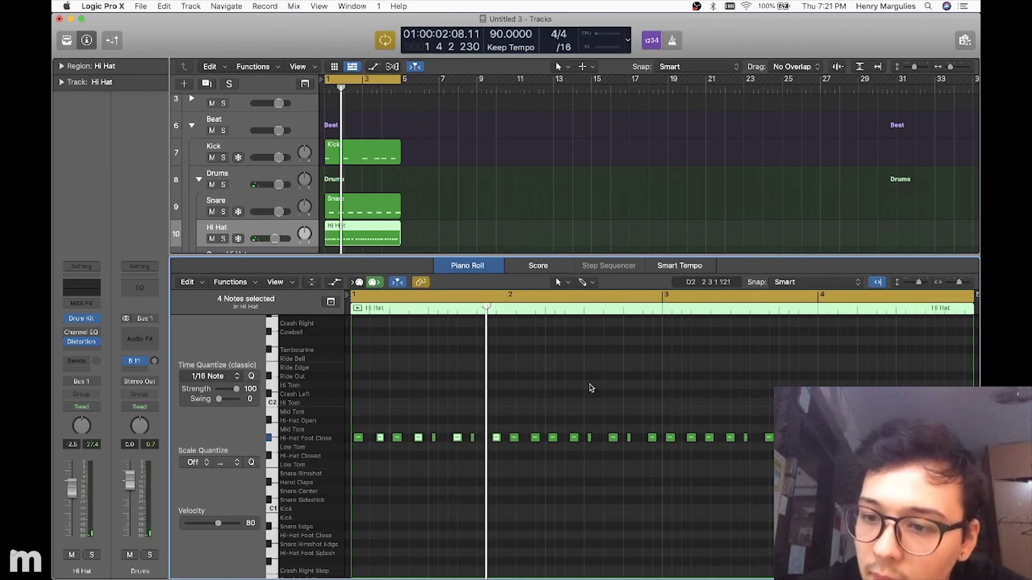
pyautogui.press('super+Right')
pyautogui.press('super+Right')
pyautogui.press('super+Right')
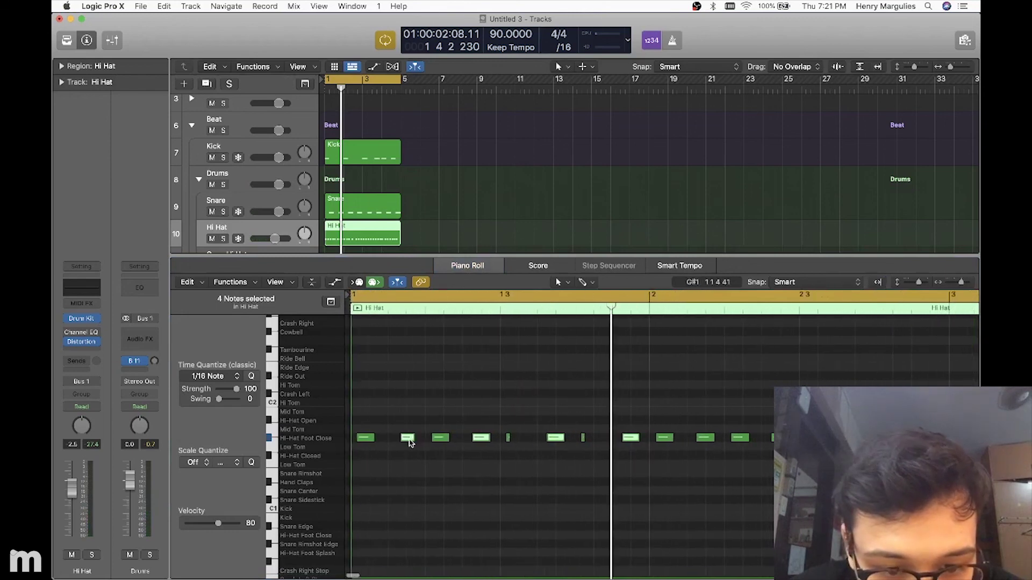
pyautogui.click(414, 439)
pyautogui.press('space')
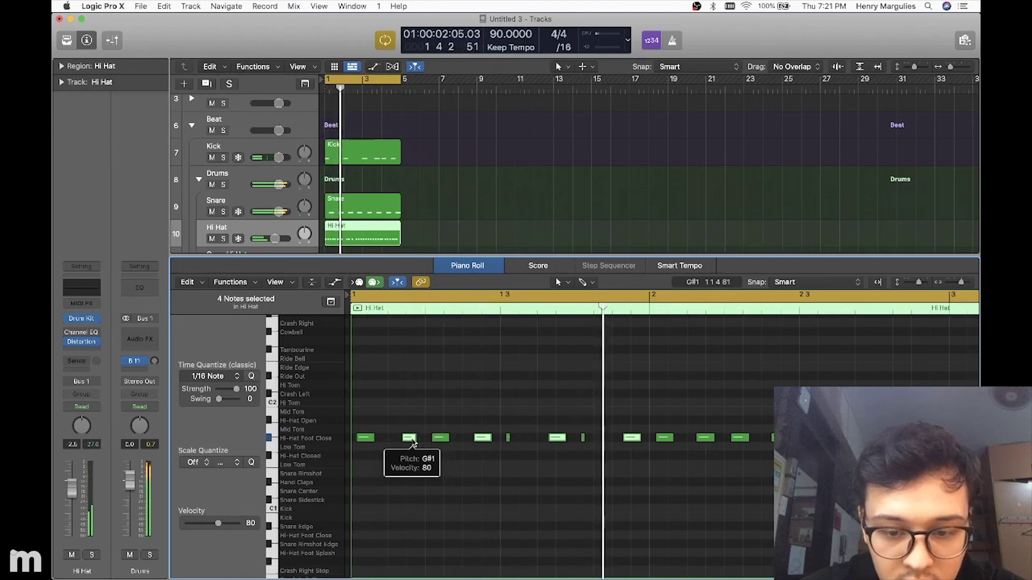
# Step: Lower the velocity of the four selected off-beat hi-hat notes to 51 and replay from the start
pyautogui.click(411, 439)
pyautogui.moveTo(412, 442); pyautogui.dragTo(410, 434)
pyautogui.press('Return')
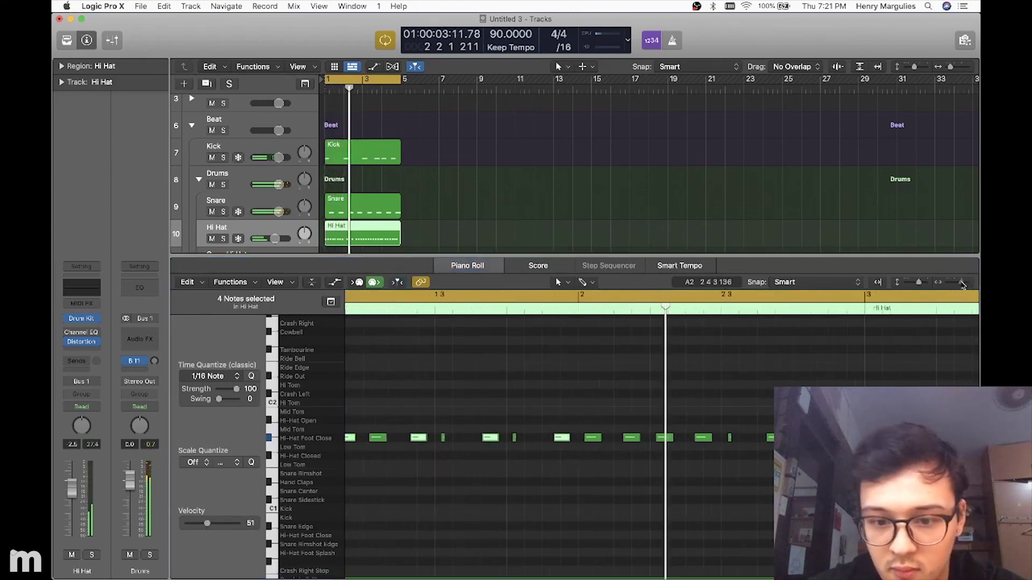
# Step: Replace the hi-hat notes in bars 2 to 4 with copies of the edited first bar and close the Piano Roll
pyautogui.moveTo(961, 282); pyautogui.dragTo(955, 284)
pyautogui.moveTo(428, 417); pyautogui.dragTo(674, 463)
pyautogui.moveTo(440, 466); pyautogui.dragTo(335, 427)
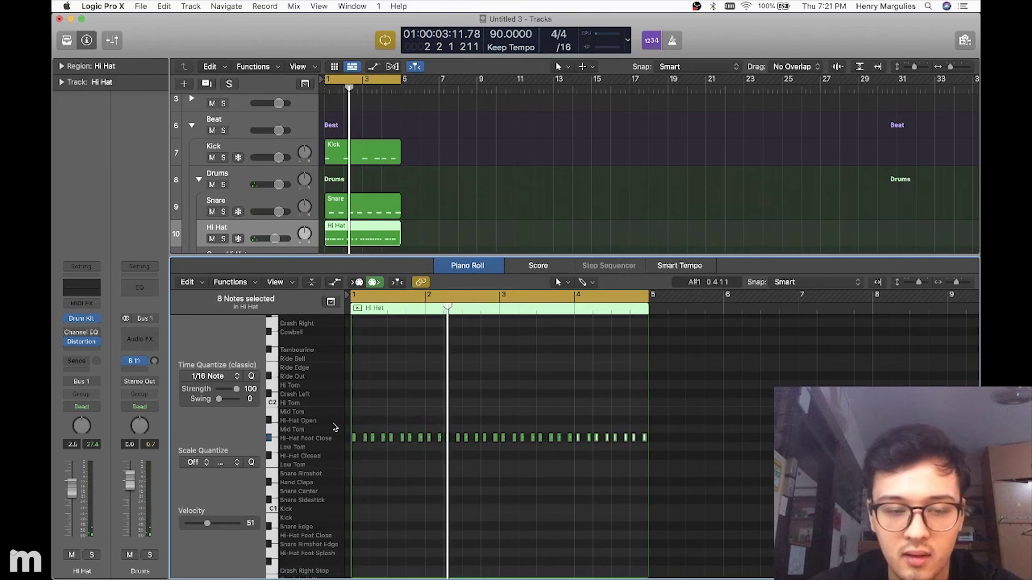
pyautogui.press('e')
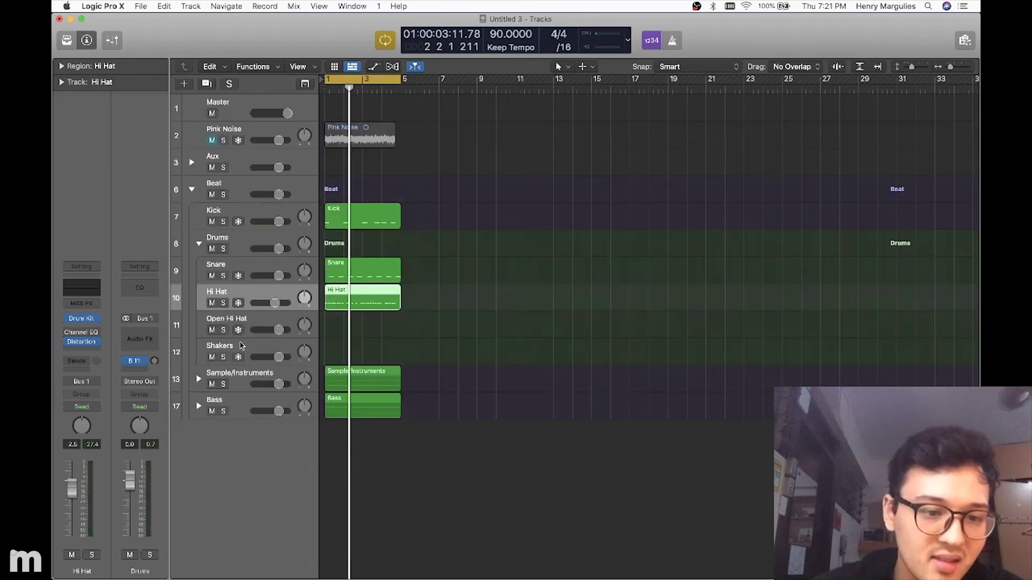
# Step: Delete the unused Open Hi Hat and Shakers tracks from the Drums stack, leaving the Drums track selected
pyautogui.click(255, 323)
pyautogui.doubleClick(251, 344)
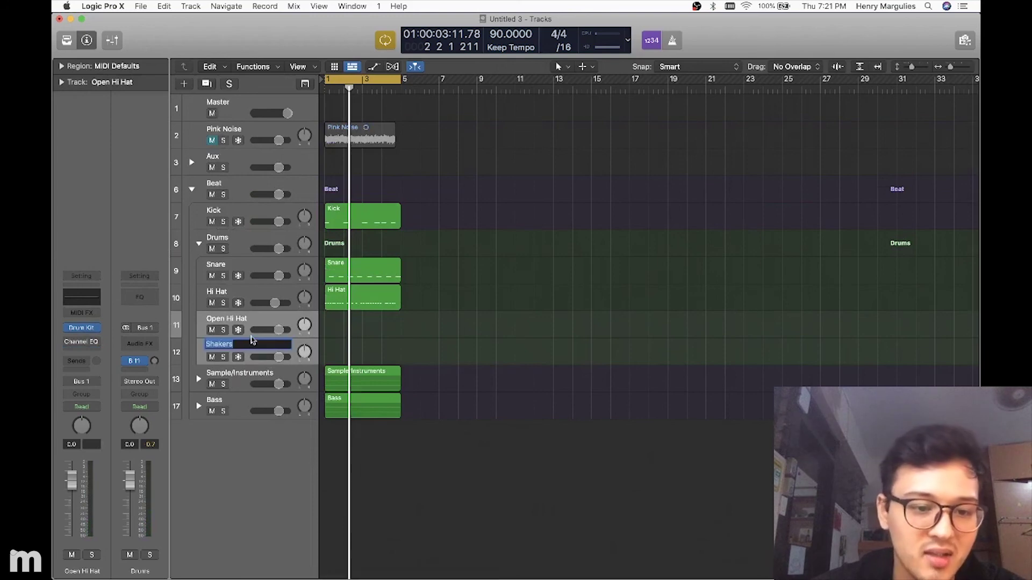
pyautogui.press('Return')
pyautogui.keyDown('shift'); pyautogui.click(253, 347); pyautogui.keyUp('shift')
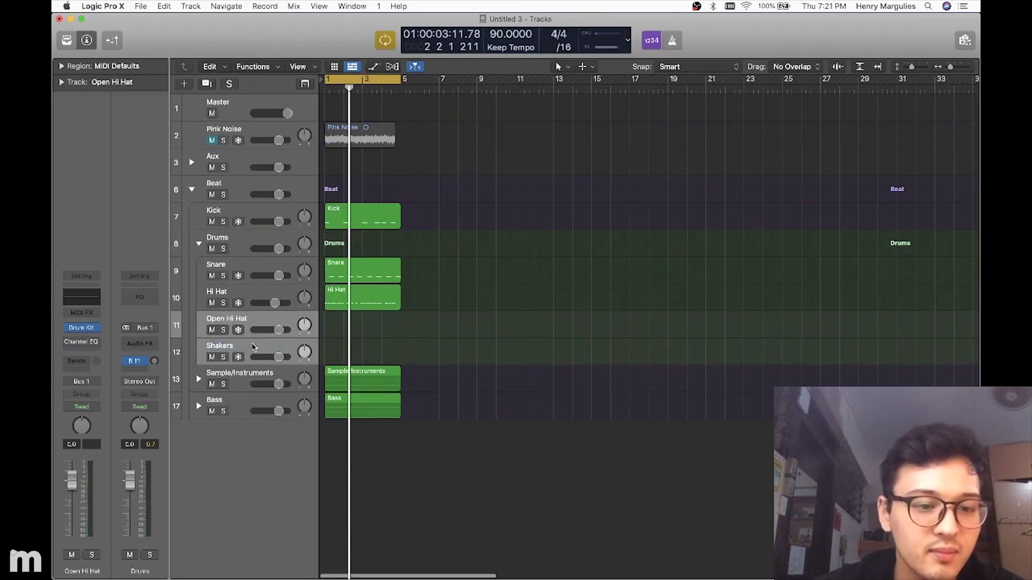
pyautogui.press('Return')
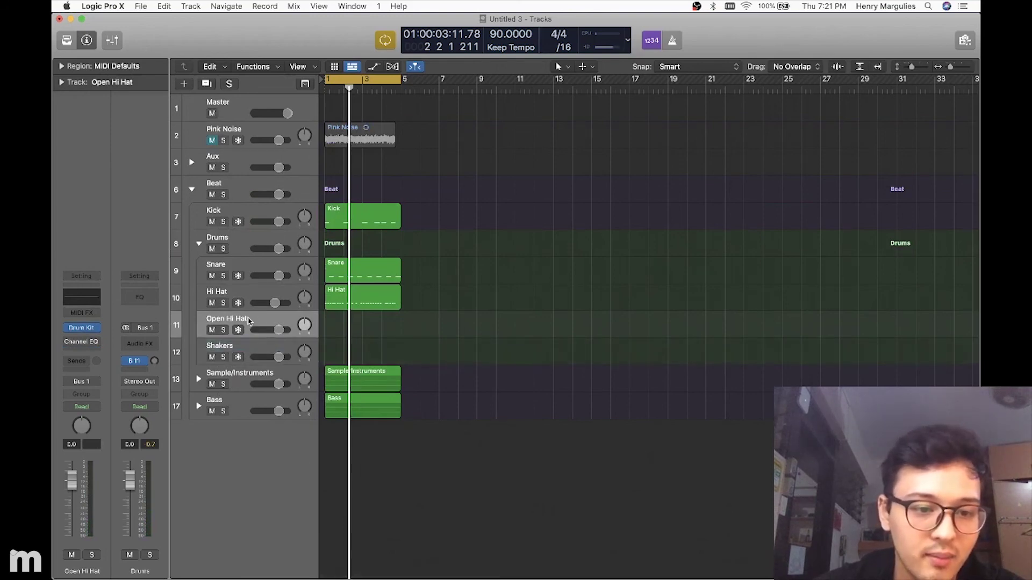
pyautogui.rightClick(258, 346)
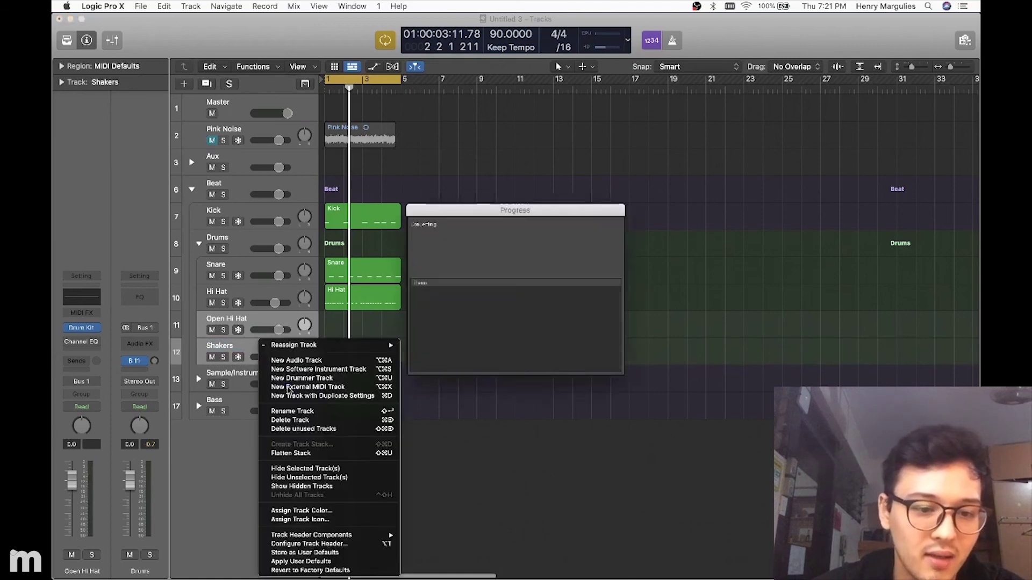
pyautogui.click(290, 421)
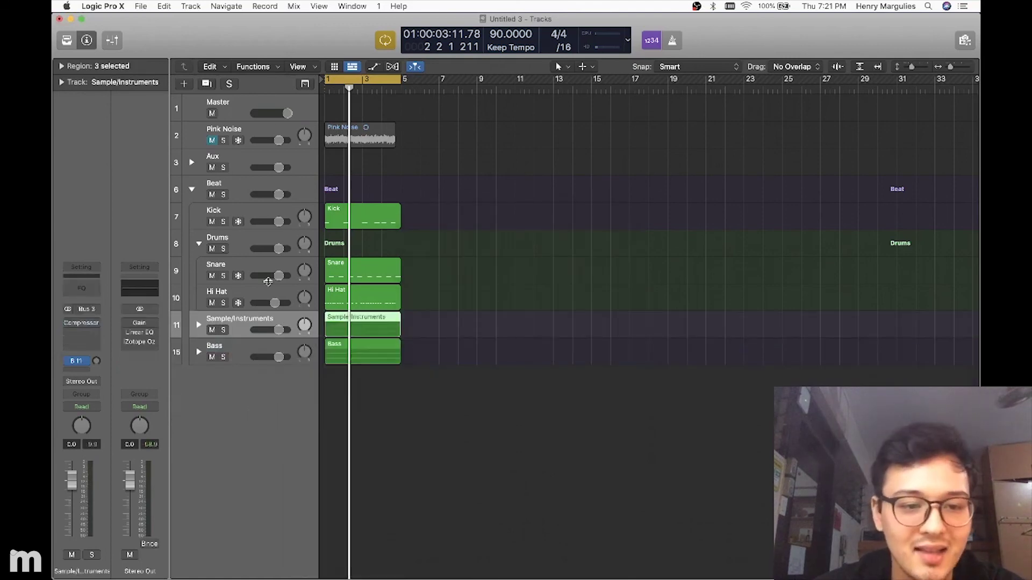
pyautogui.click(241, 246)
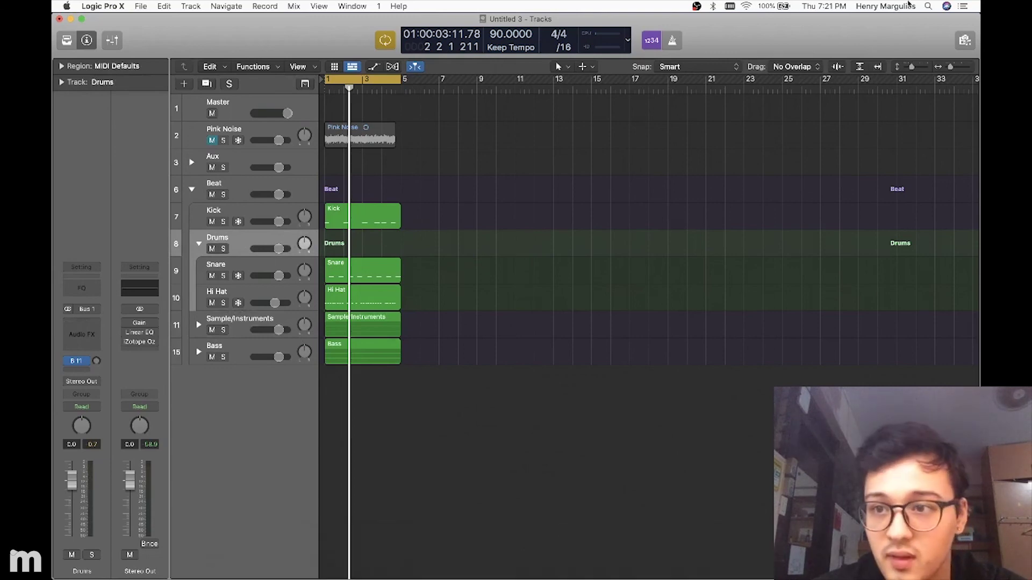
# Step: Search the computer for "facetime" and open the FaceTime app
pyautogui.click(928, 6)
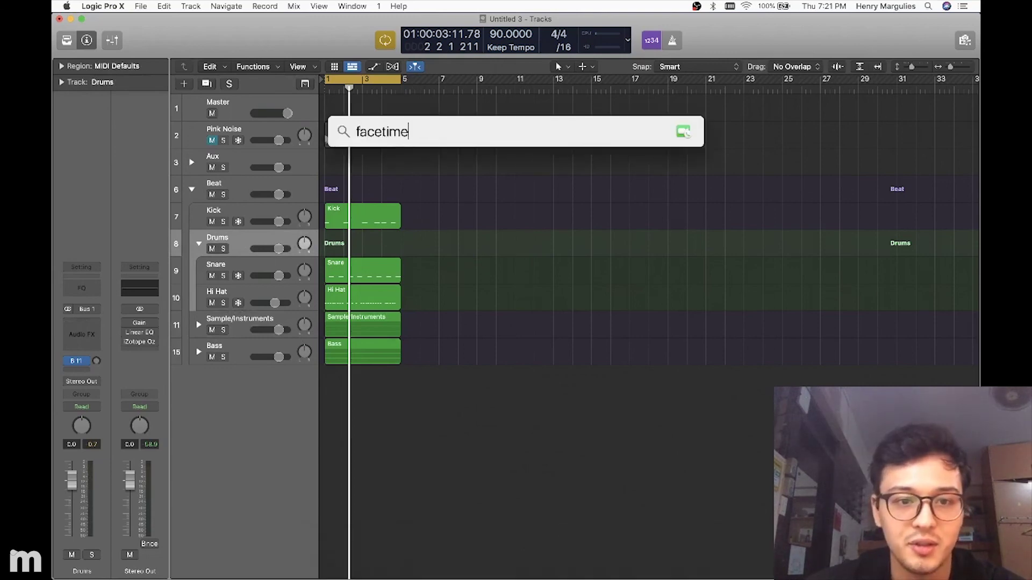
pyautogui.press('Return')
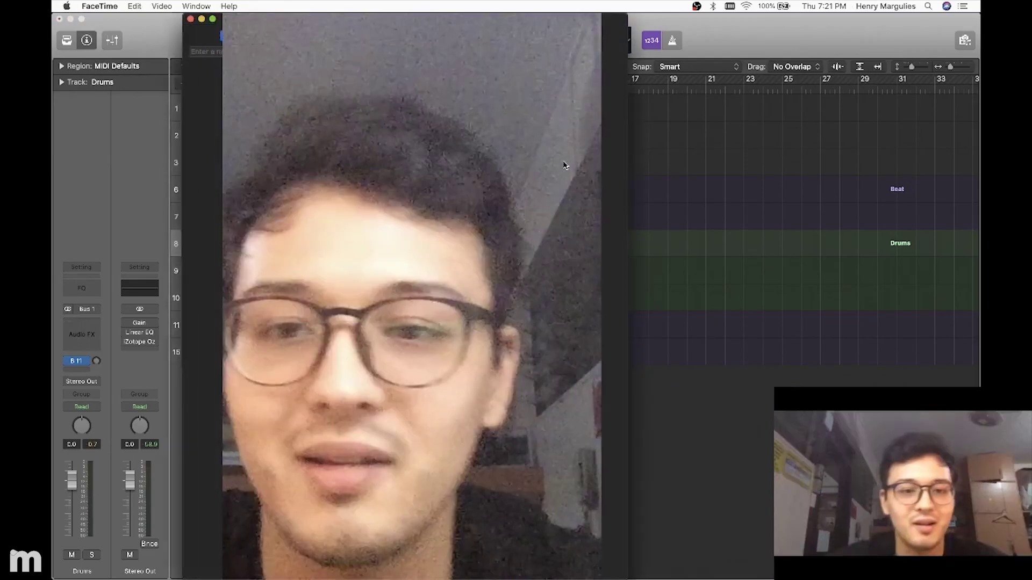